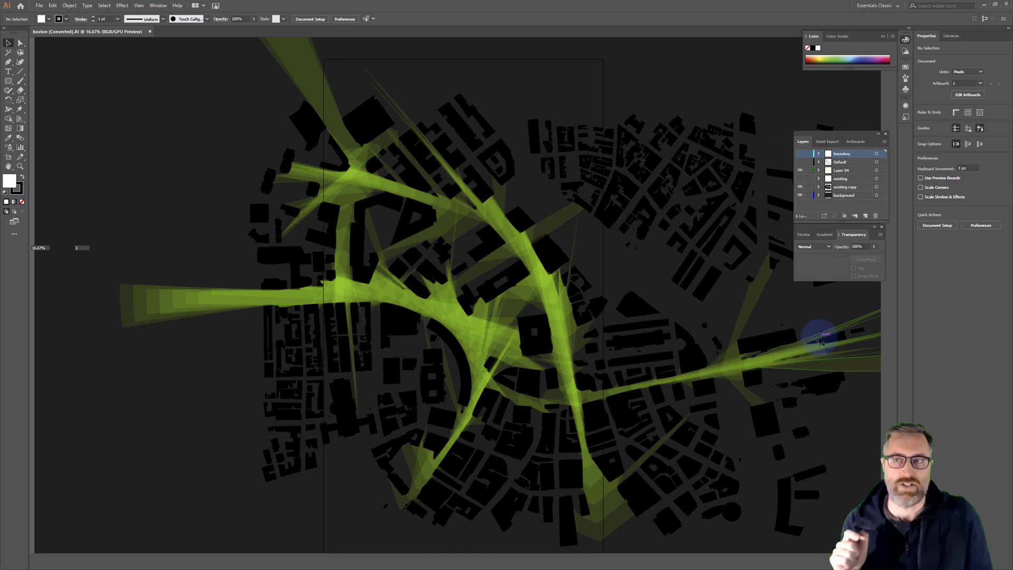
Hide Illustrator and search food4Rhino for 'elk'.
click(984, 6)
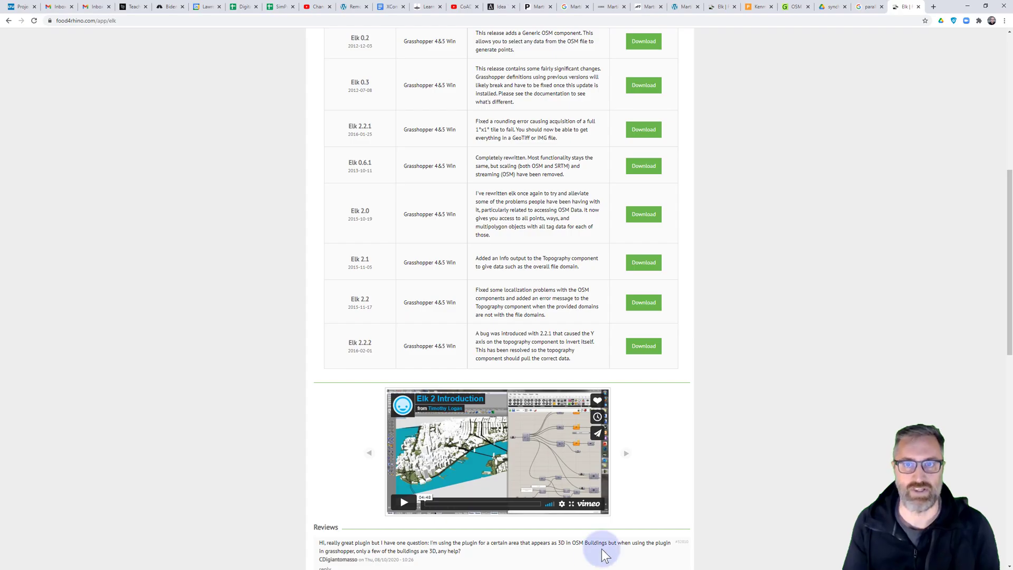
click(781, 301)
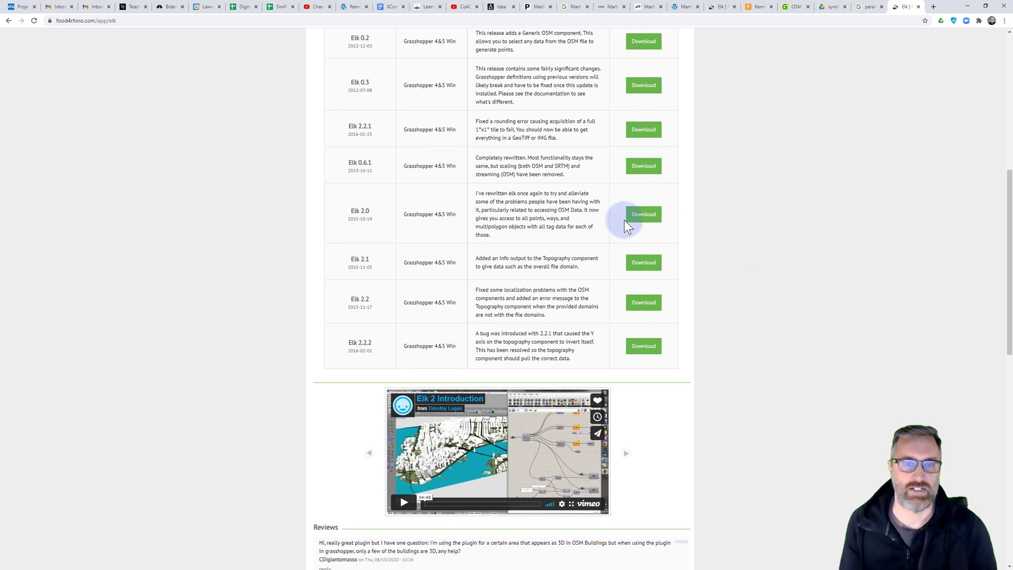
scroll(568, 177, up, 8)
click(384, 55)
click(350, 83)
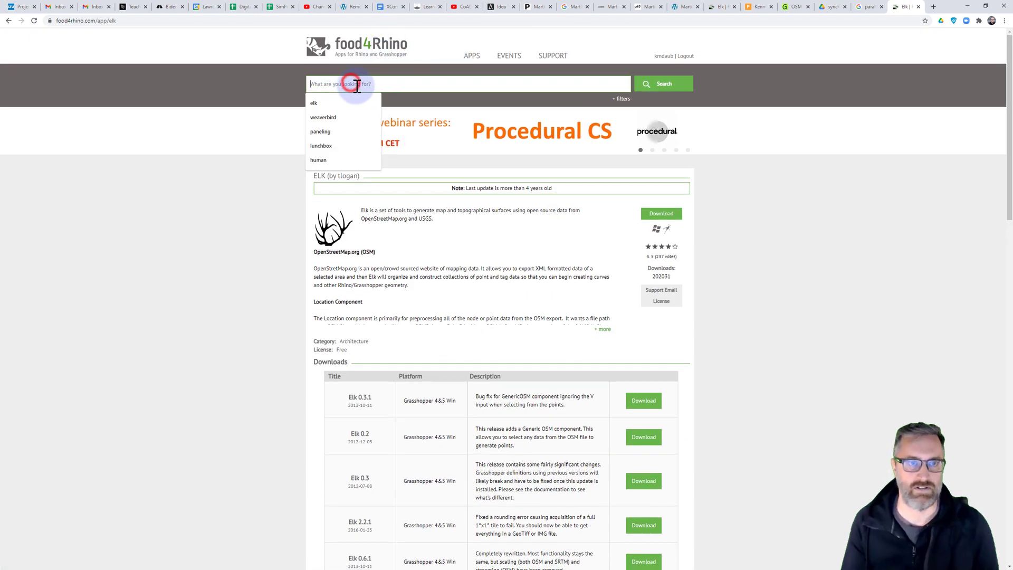
text(elk)
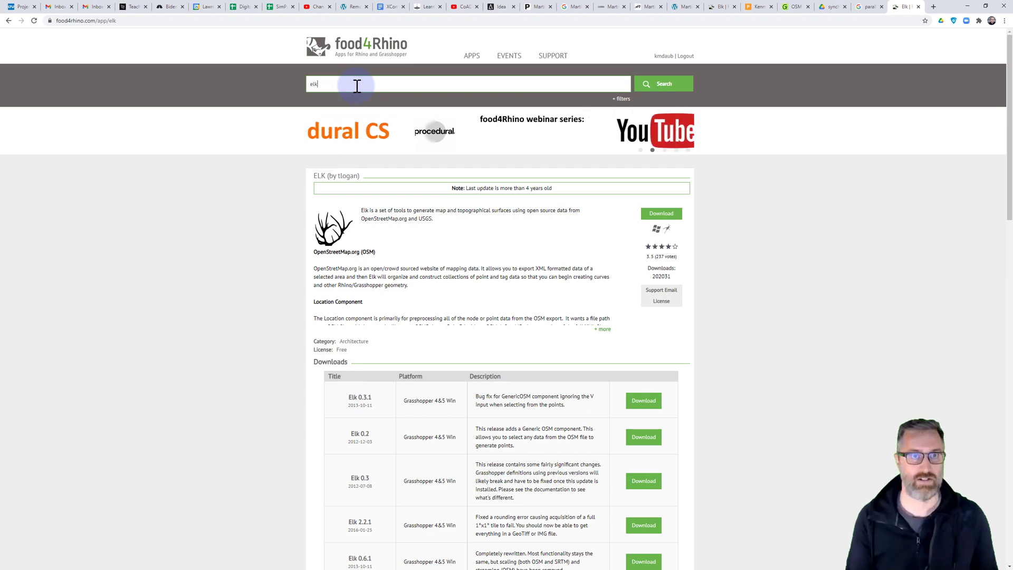
click(663, 87)
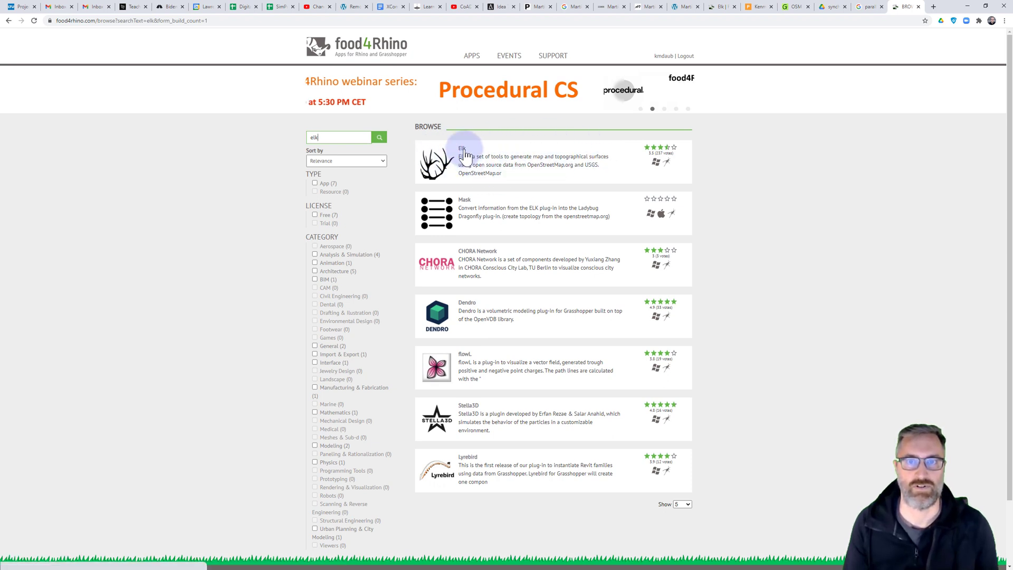
Open the Elk plugin page and download the Elk 2.2.2 release.
click(464, 151)
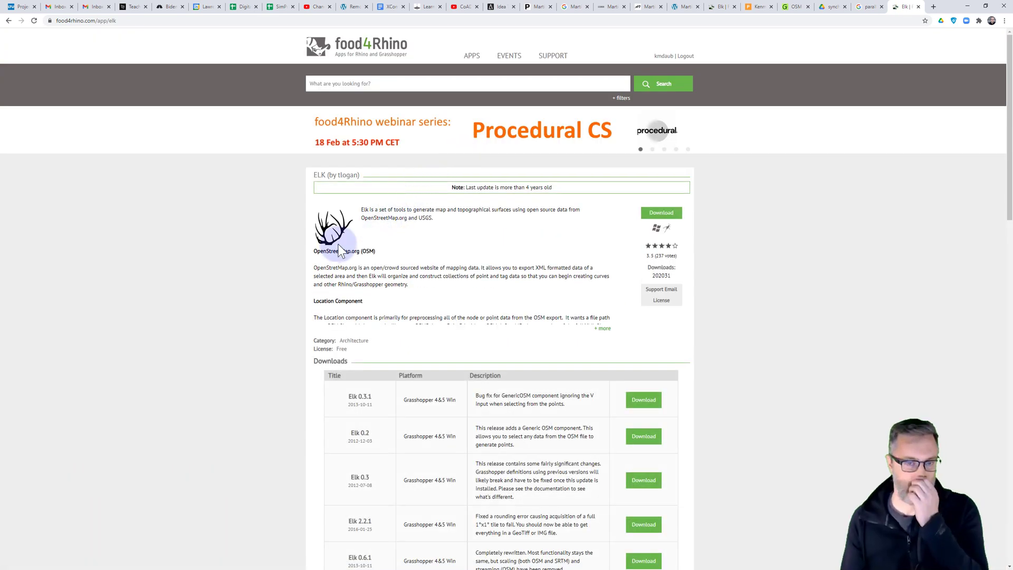
scroll(279, 259, down, 3)
scroll(278, 257, down, 1)
scroll(277, 258, up, 3)
scroll(280, 250, down, 7)
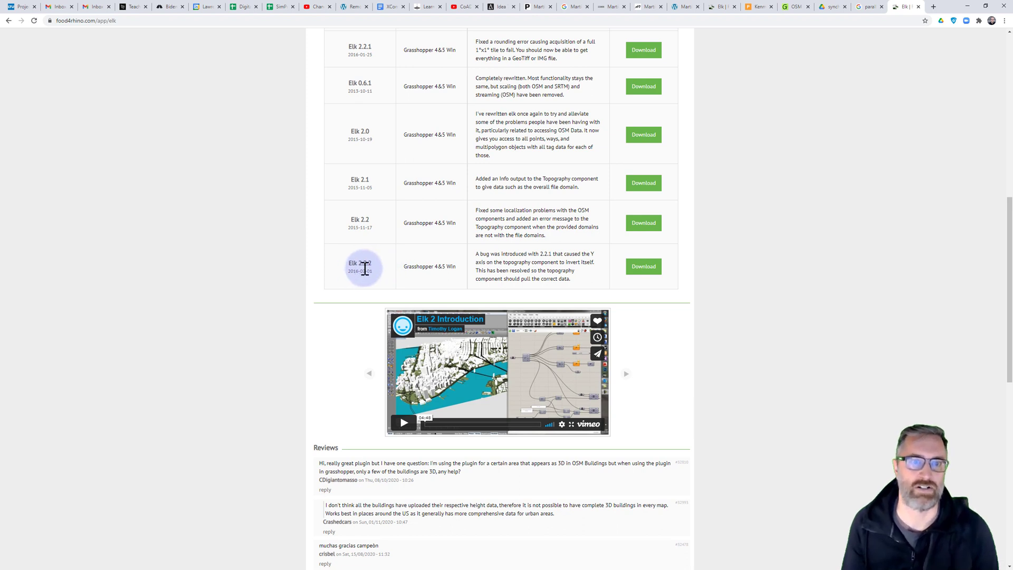
click(645, 267)
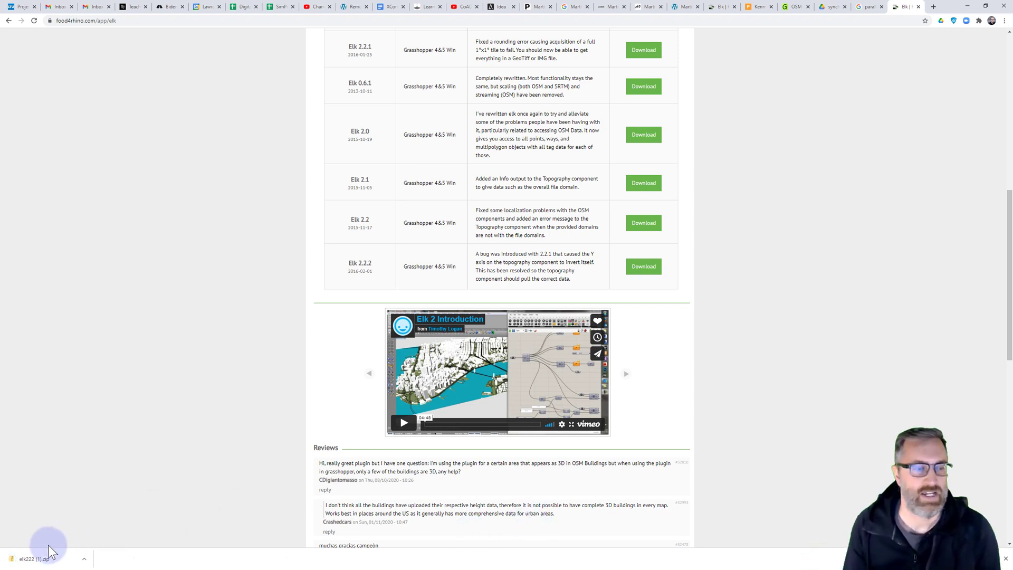
Show elk222 (1).zip in the Downloads folder and open its Properties.
right_click(40, 561)
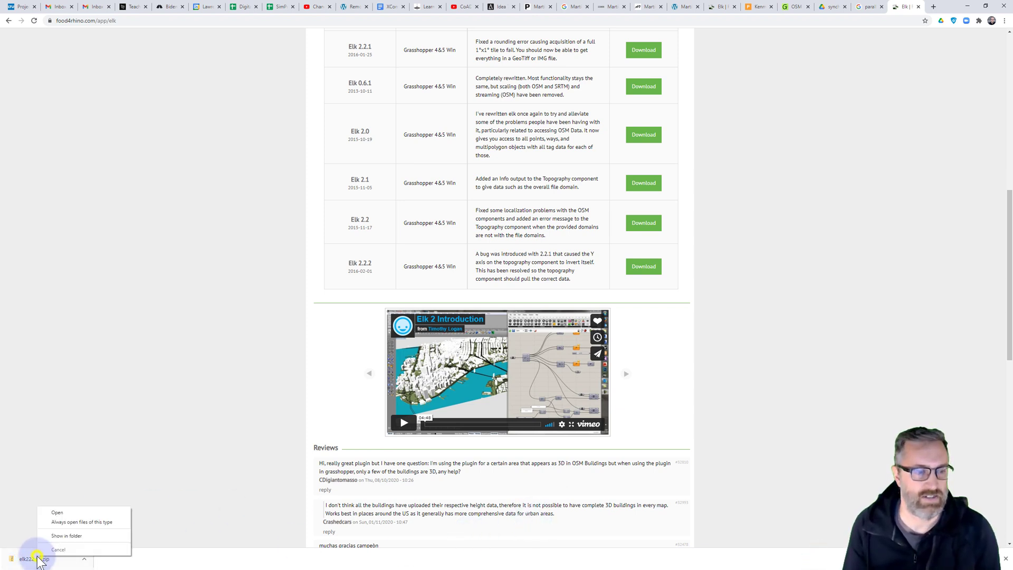
click(63, 535)
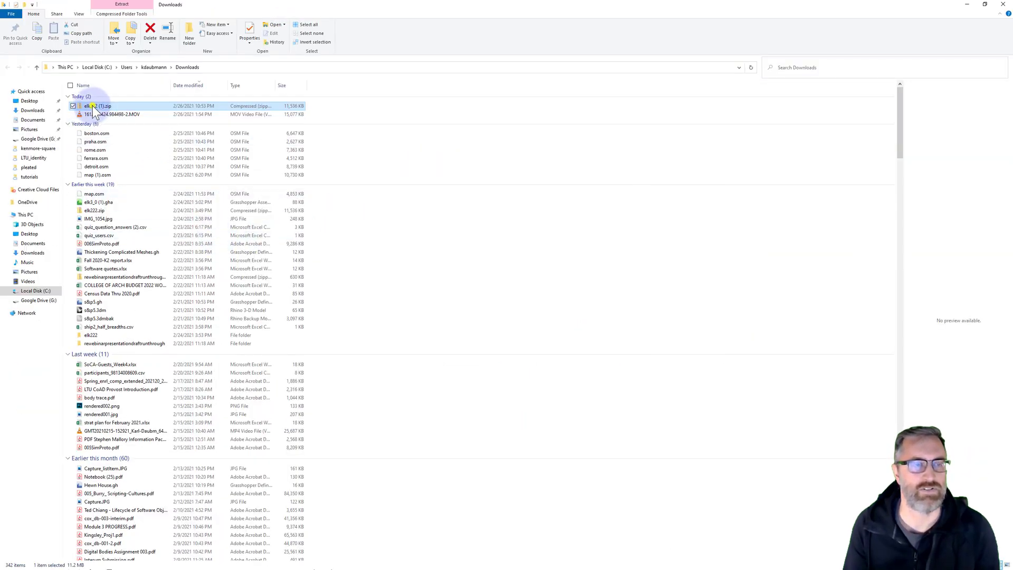
right_click(93, 106)
click(58, 251)
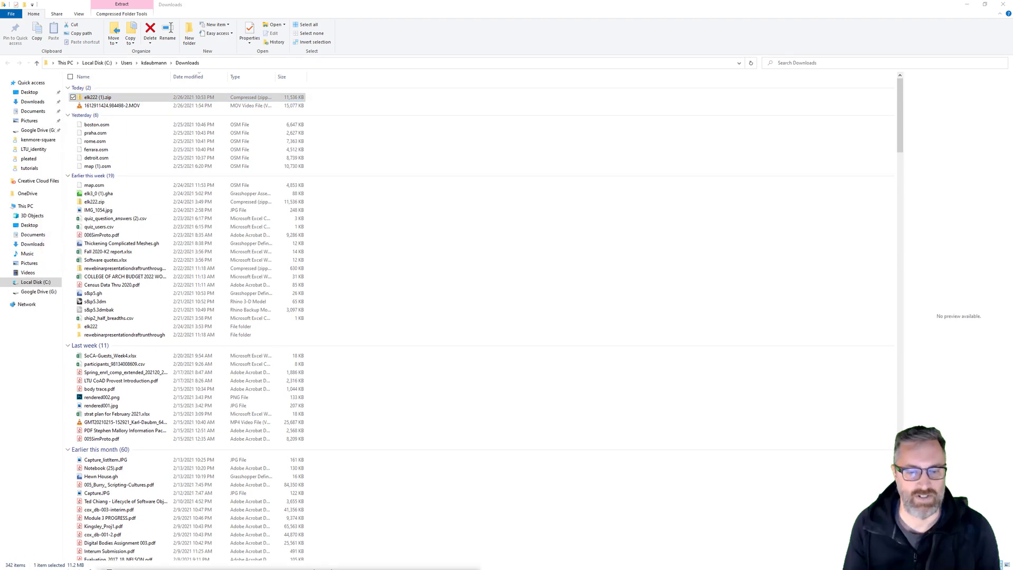
Tick Unblock in the zip's properties and close the dialog.
drag(284, 430, 448, 119)
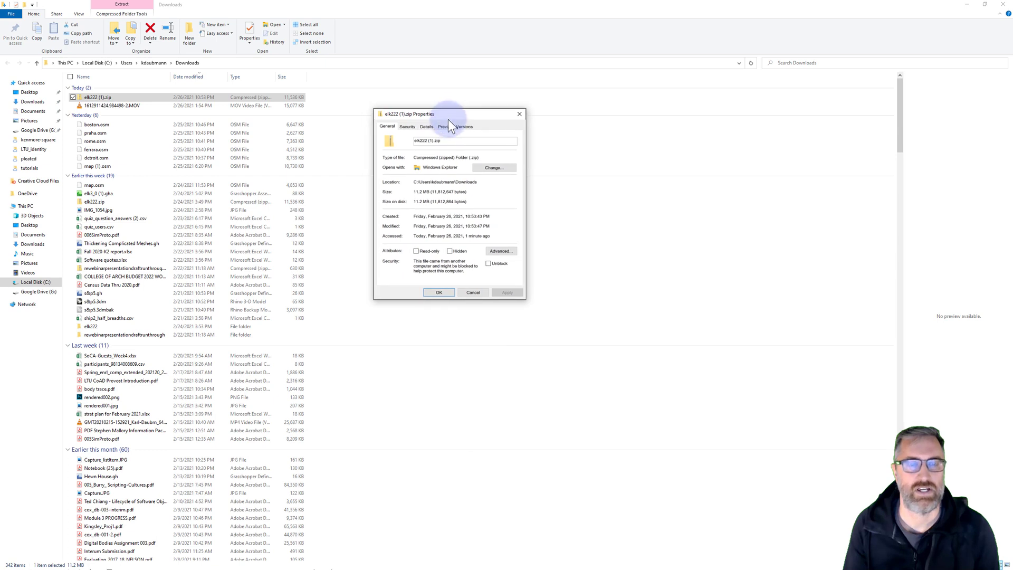
click(113, 98)
click(371, 201)
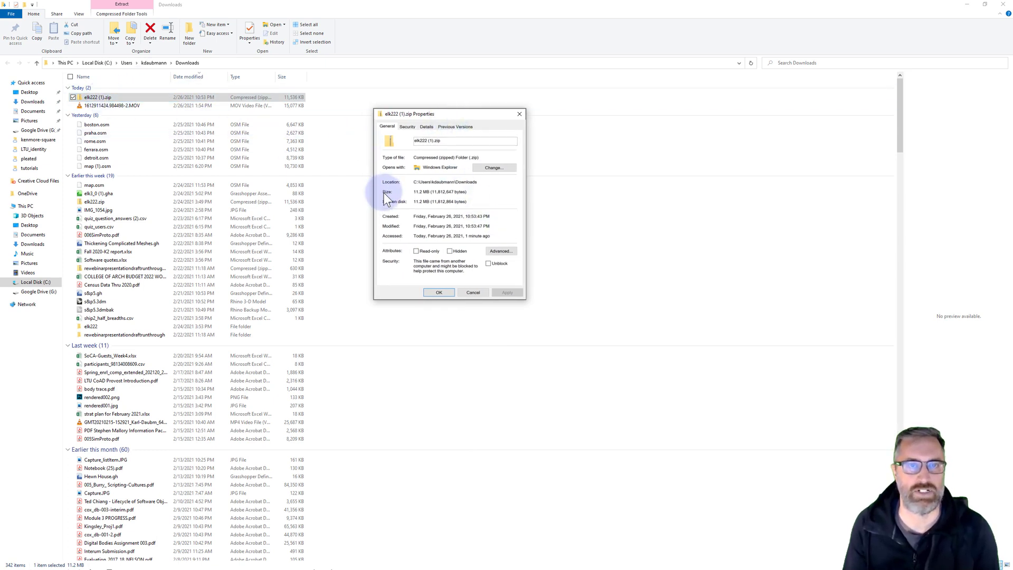
click(488, 264)
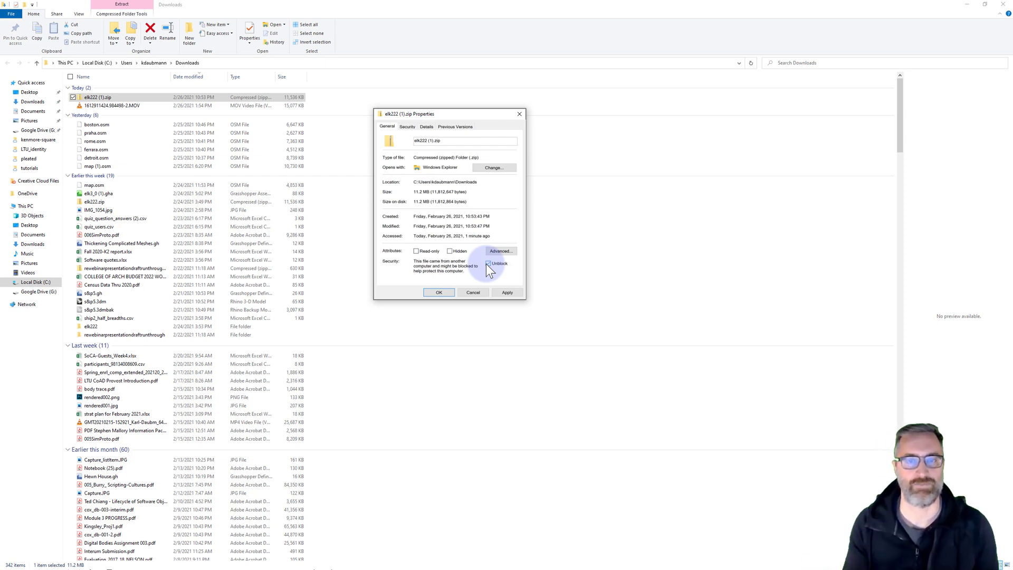
click(472, 293)
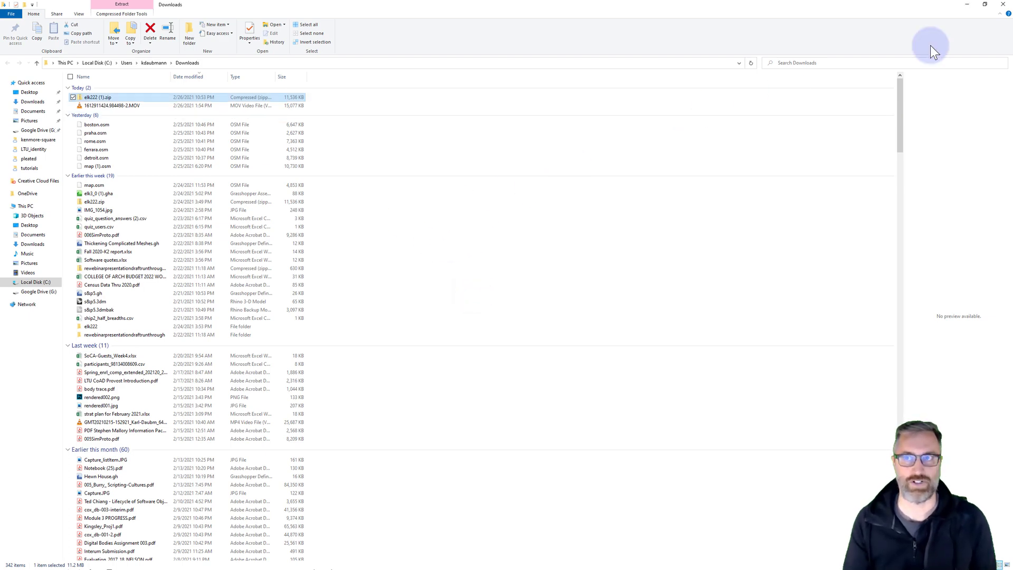
Switch to Grasshopper and try placing Location from the Extra tab's Elk2 panel.
click(966, 4)
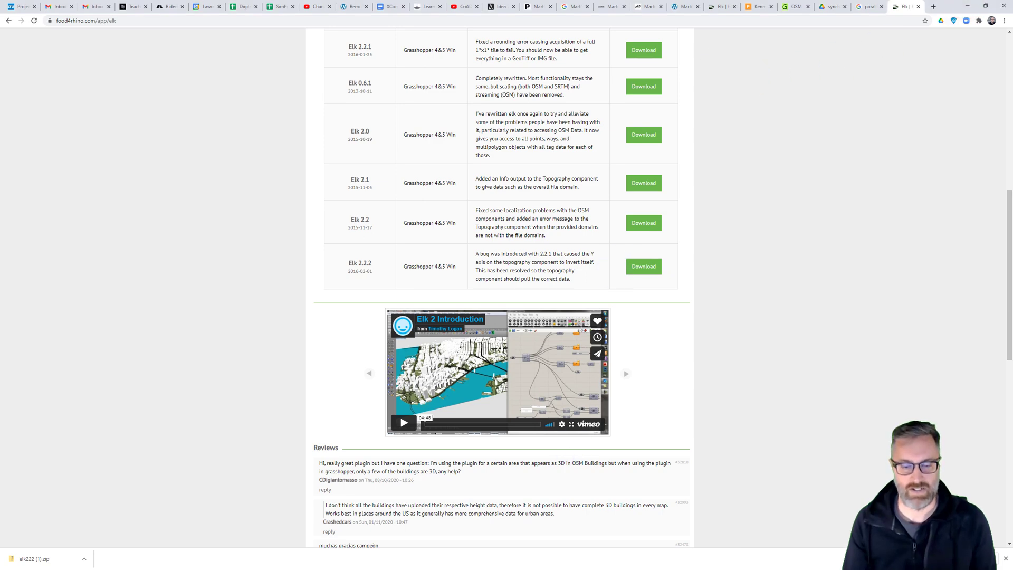
key(alt+Tab)
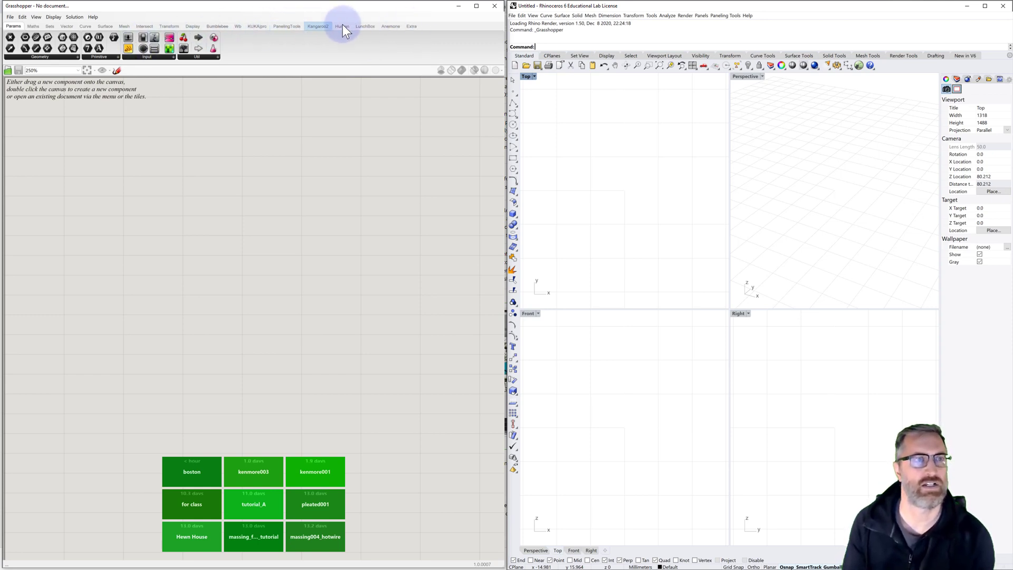
click(410, 26)
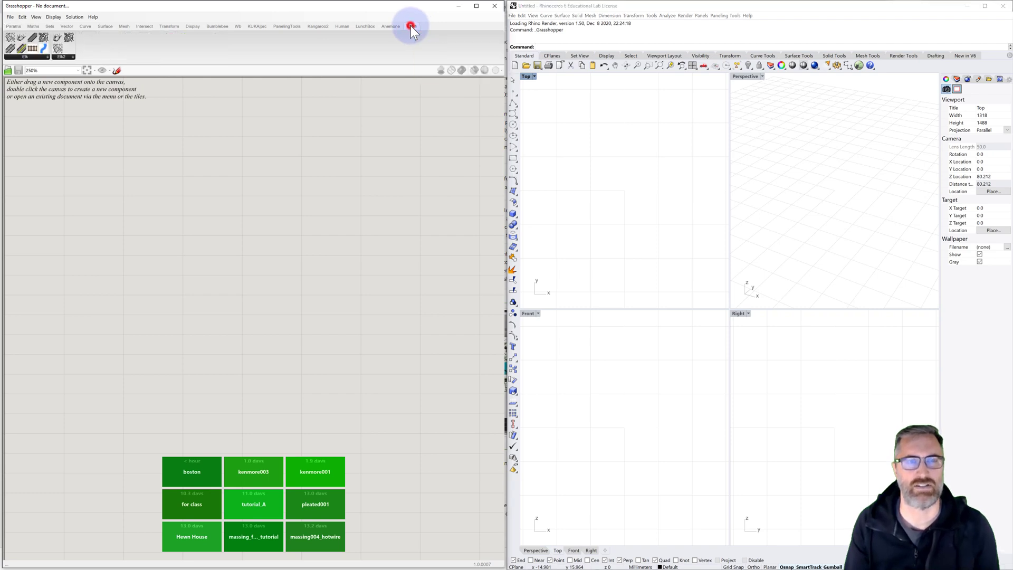
click(62, 57)
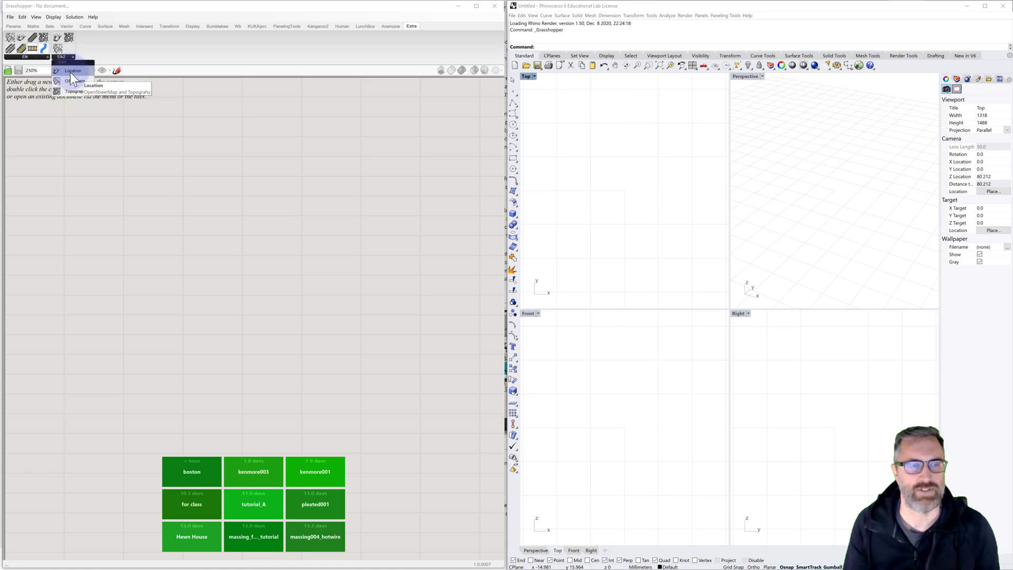
drag(71, 72, 161, 151)
click(166, 161)
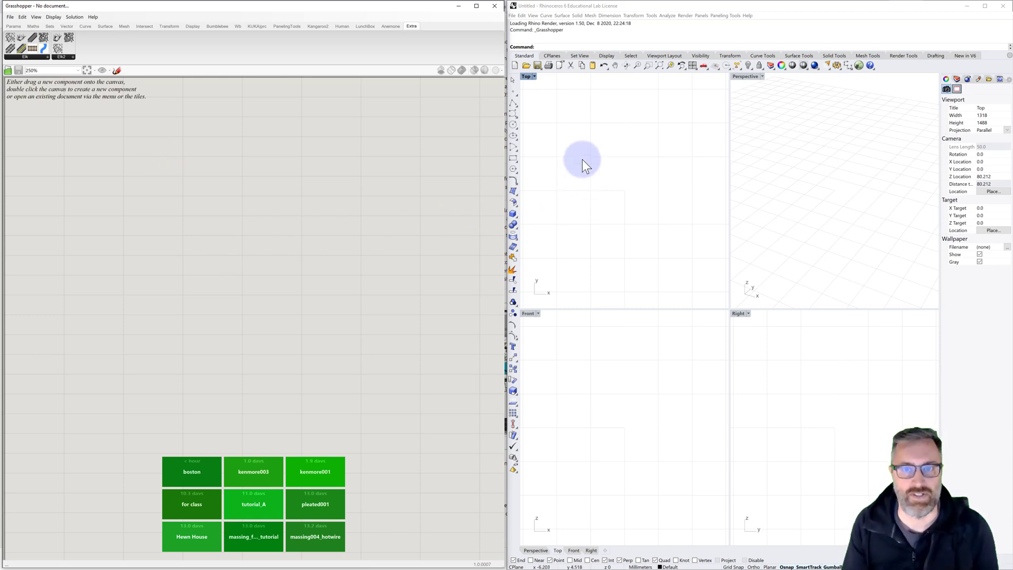
Create a new Rhino model from the Large Objects - Meters.3dm template.
click(515, 65)
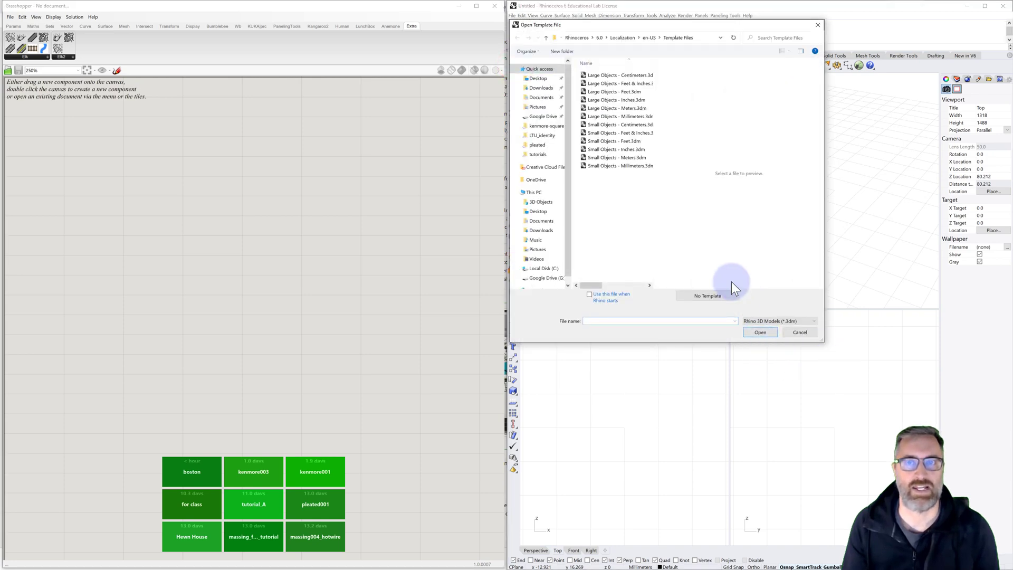
click(601, 110)
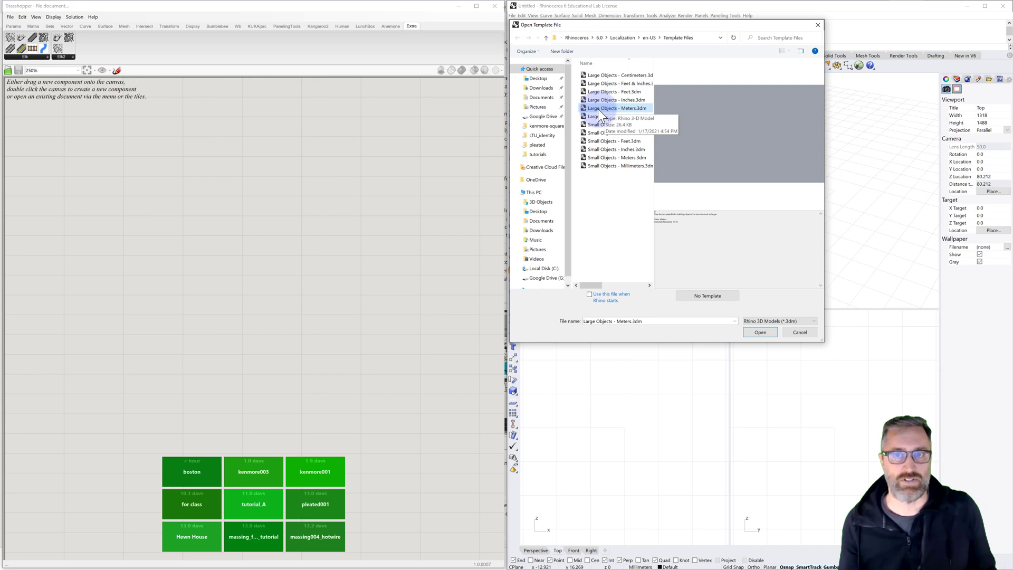
click(597, 108)
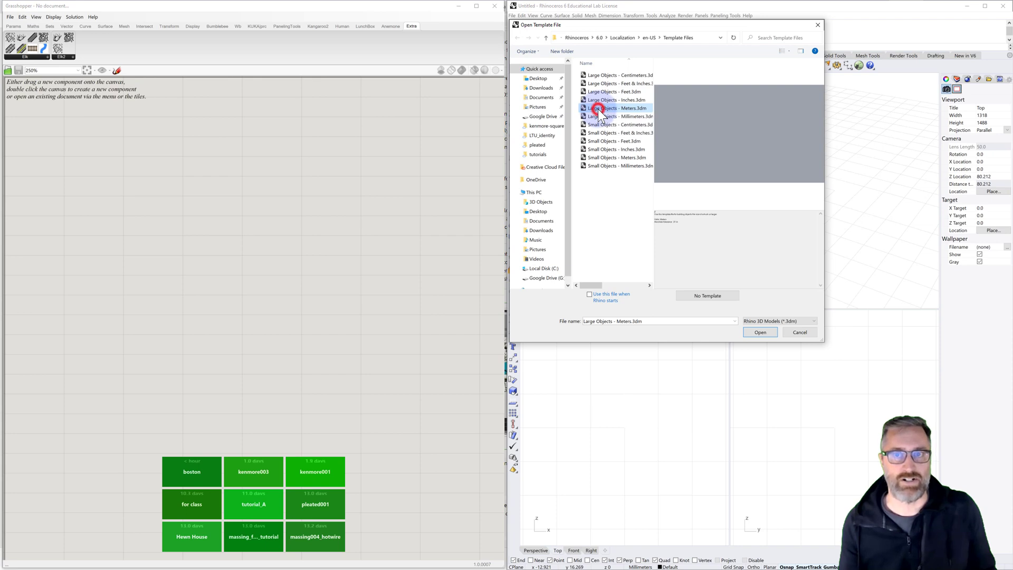
click(755, 331)
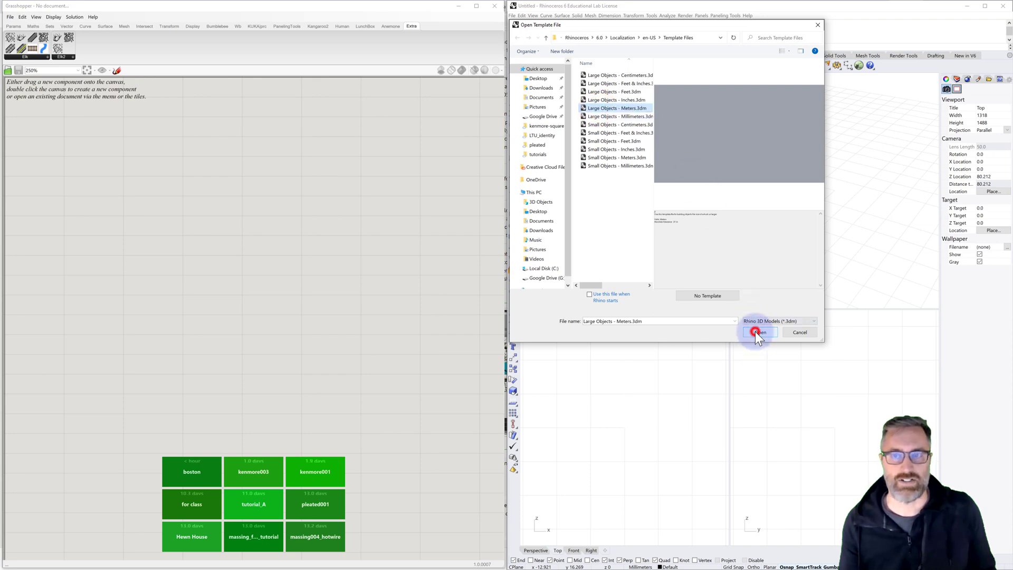
click(755, 332)
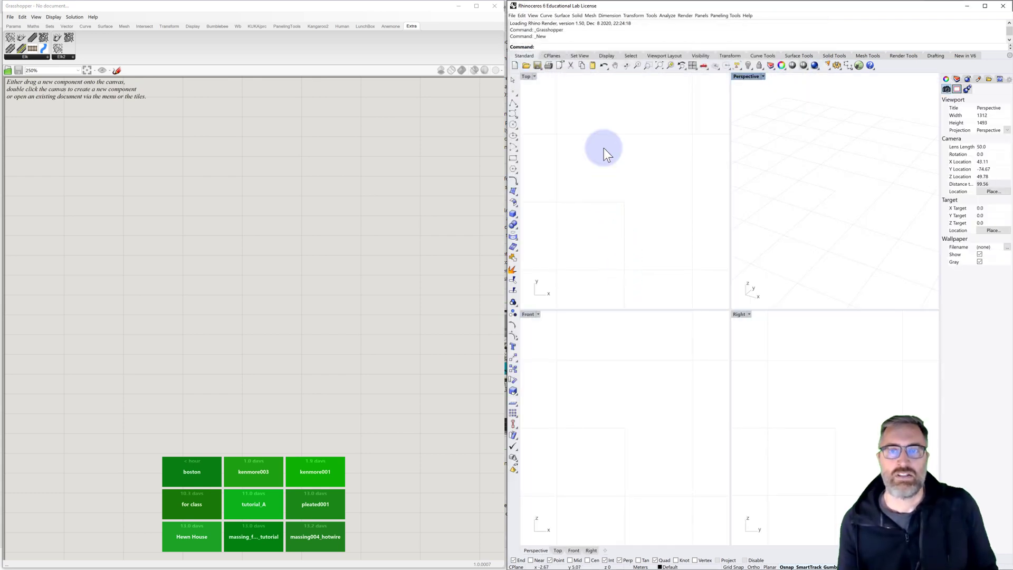
Activate Rhino's Top view and create a new blank Grasshopper document.
click(603, 148)
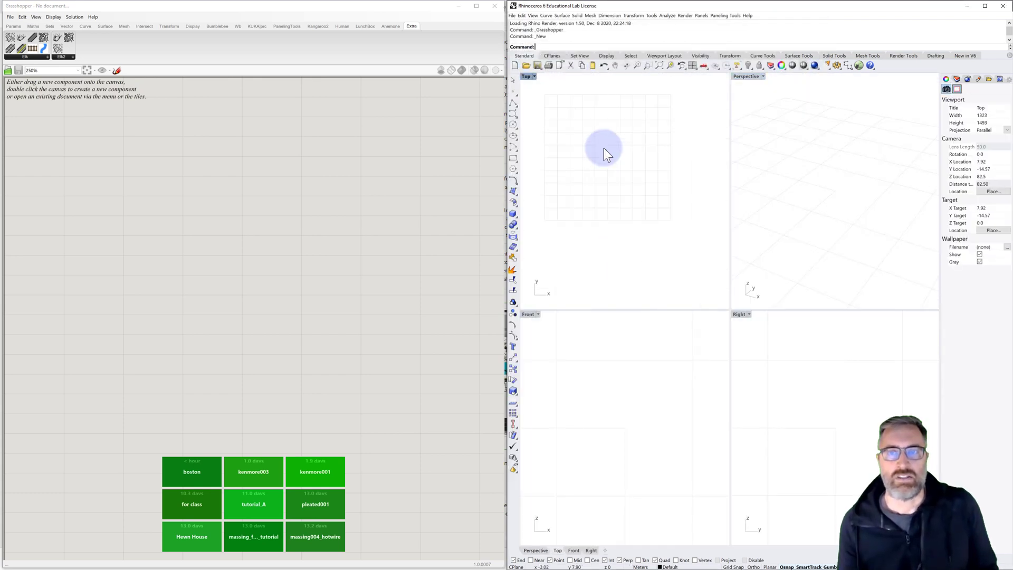
click(249, 173)
click(10, 17)
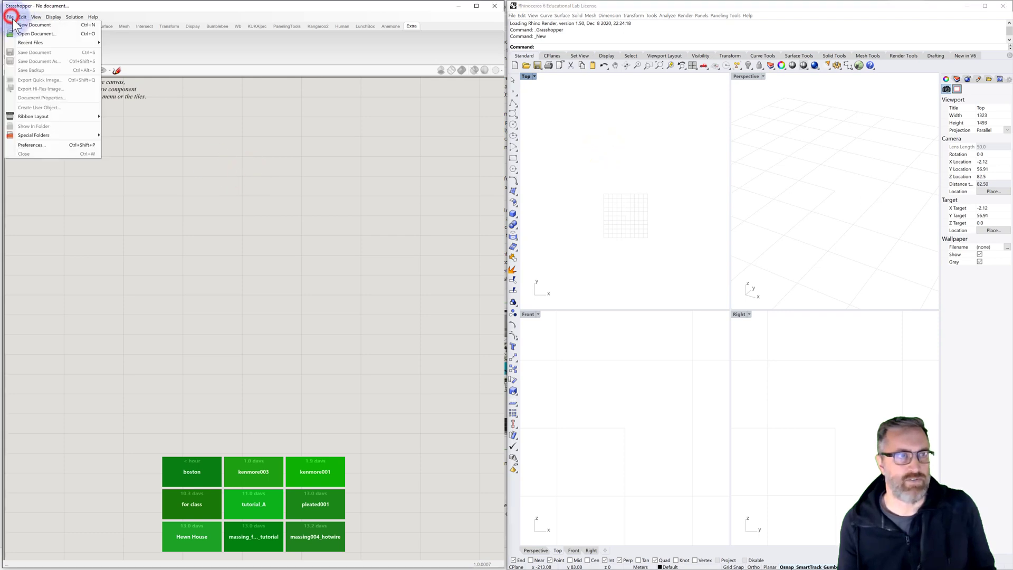
click(32, 25)
click(116, 144)
scroll(116, 153, down, 1)
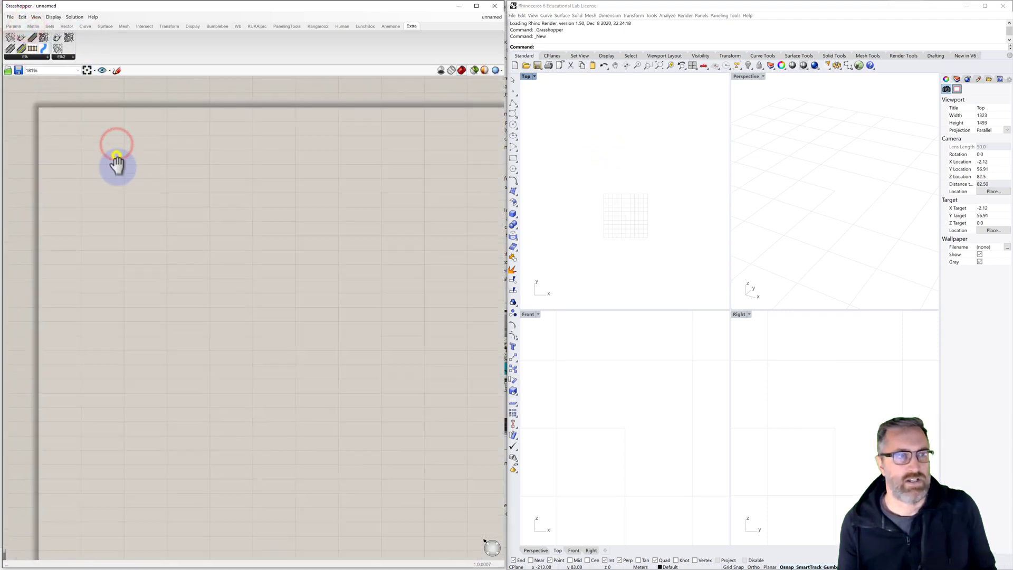
Place the Elk2 Location and OSM Data components on the canvas.
click(64, 56)
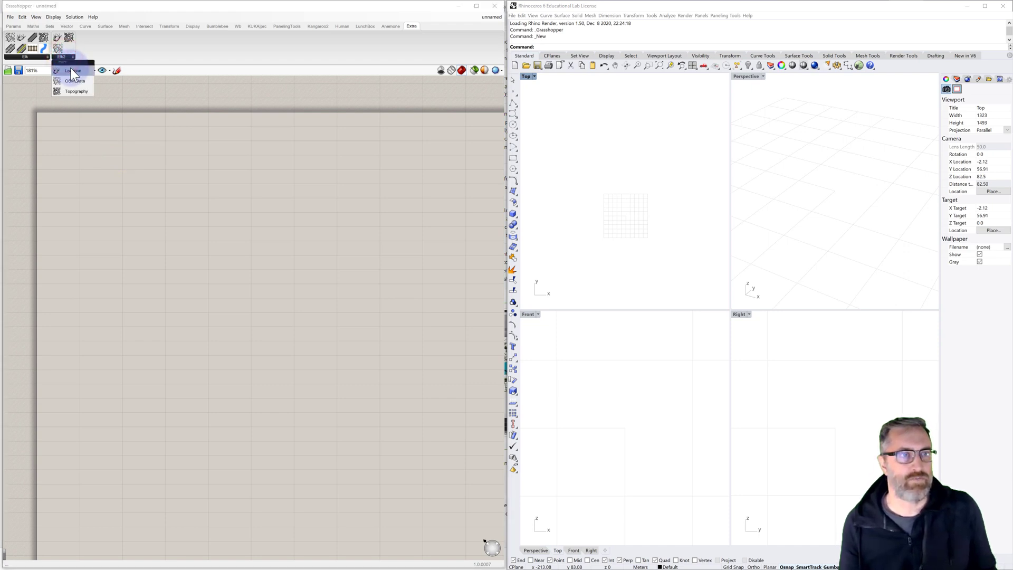
click(71, 69)
click(165, 257)
click(62, 56)
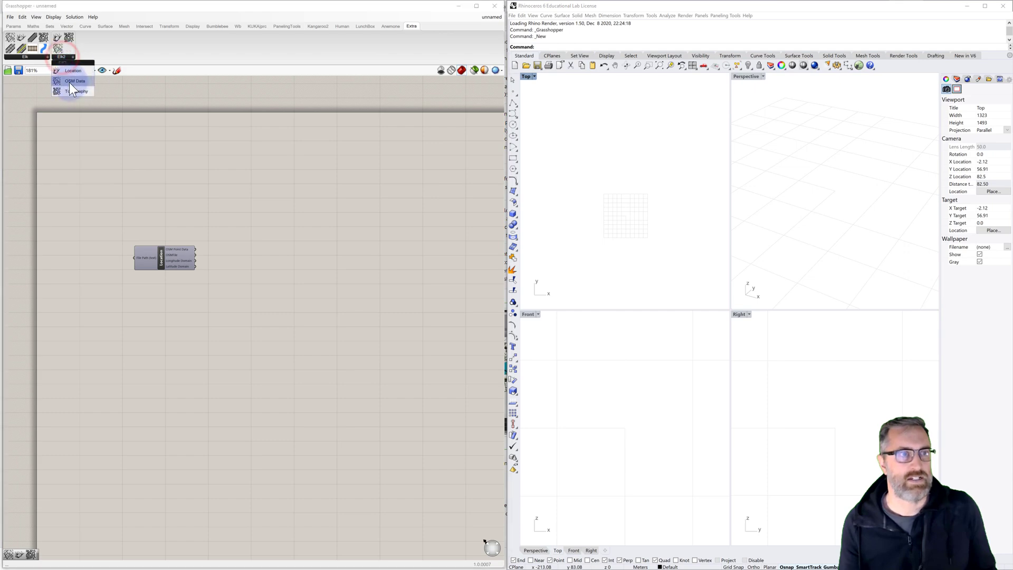
click(71, 82)
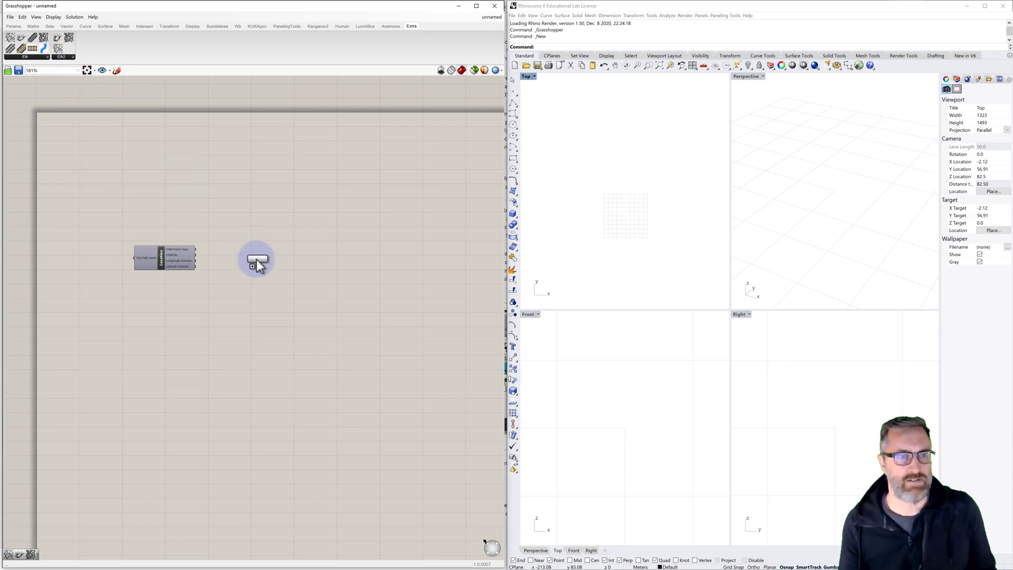
scroll(254, 262, up, 2)
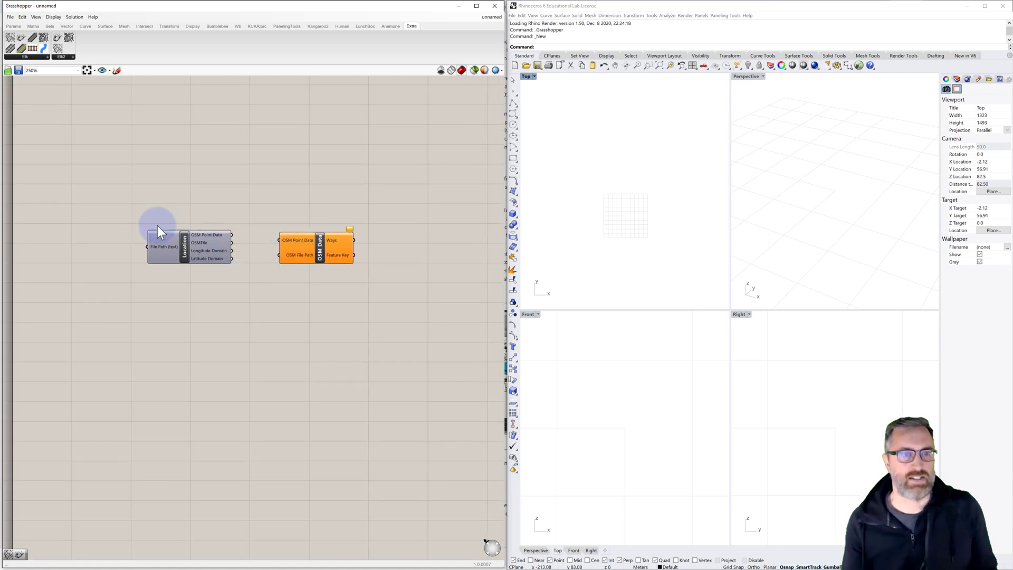
click(118, 218)
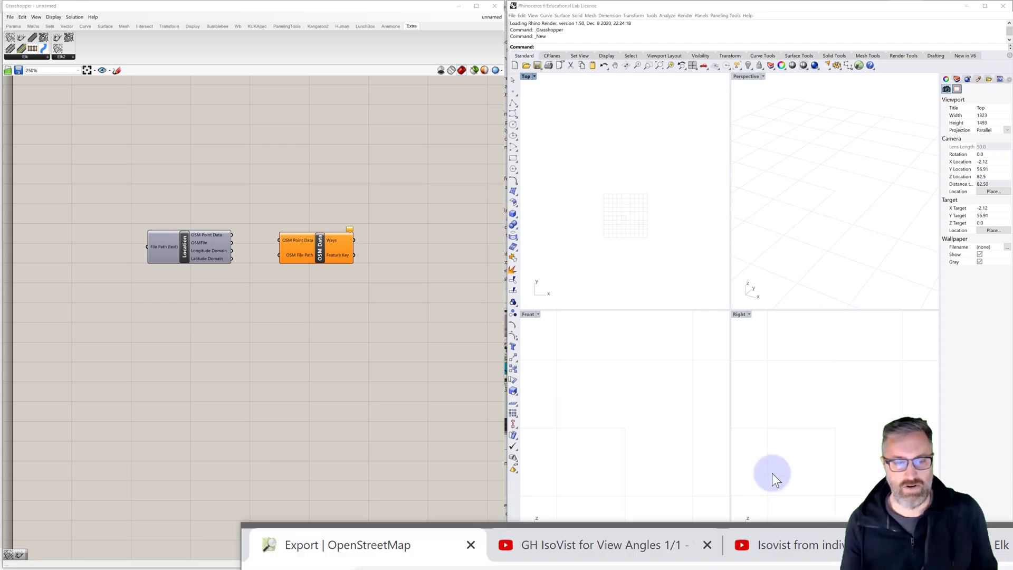
In OpenStreetMap, replace the earlier 'prague' search with 'new' and run it.
drag(768, 468, 563, 1)
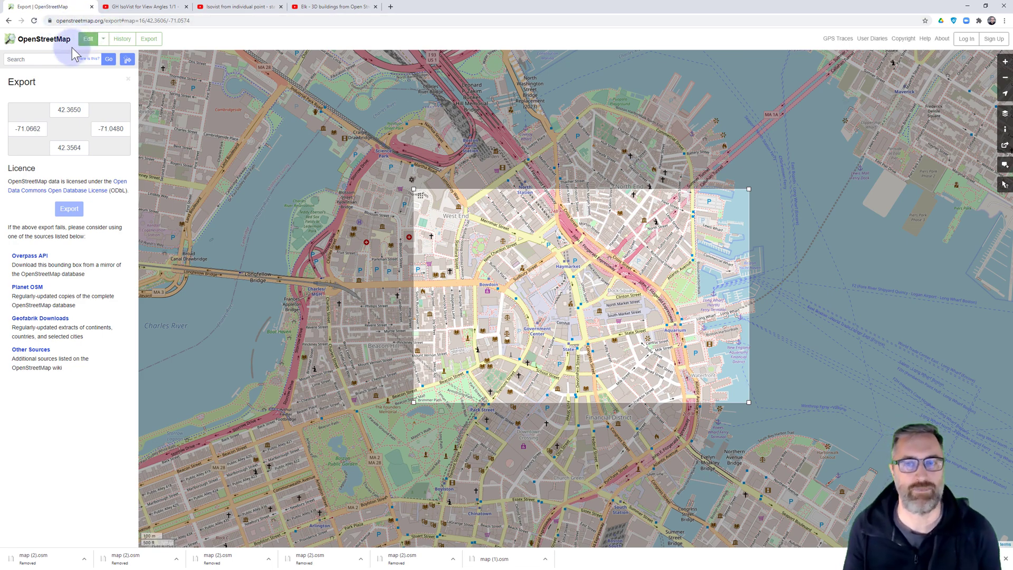
click(40, 59)
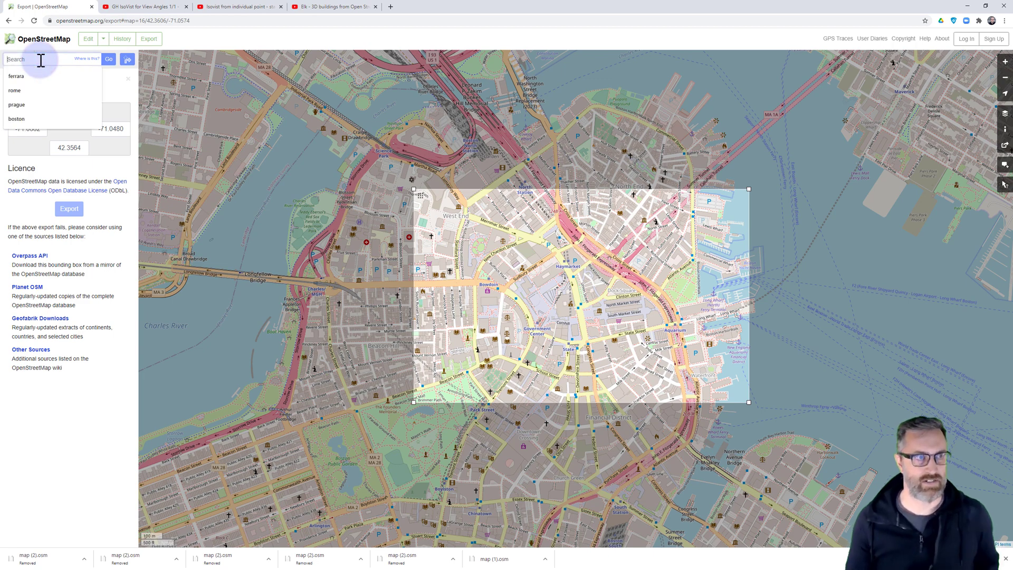
click(17, 105)
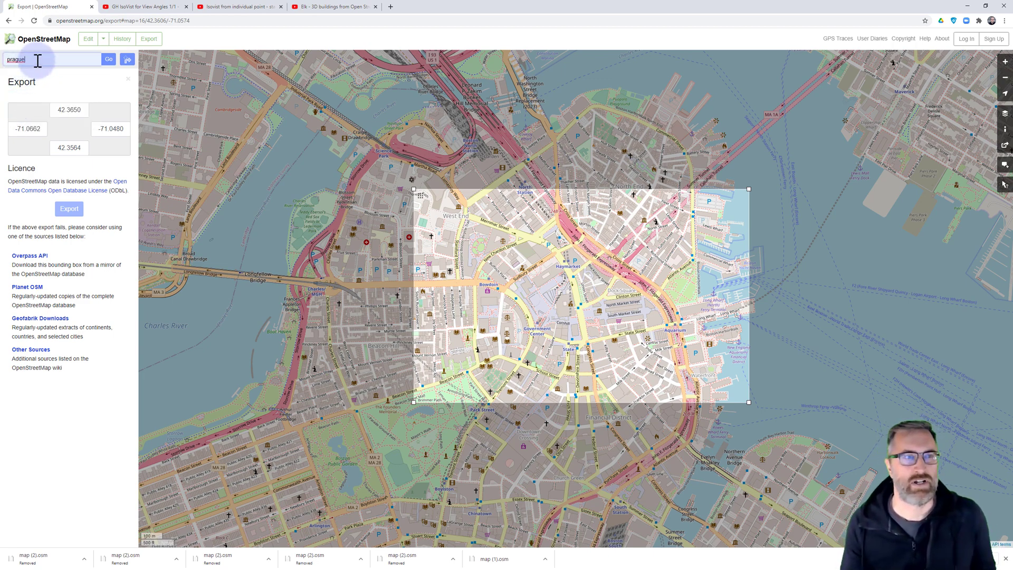
drag(38, 60, 3, 63)
text(new your)
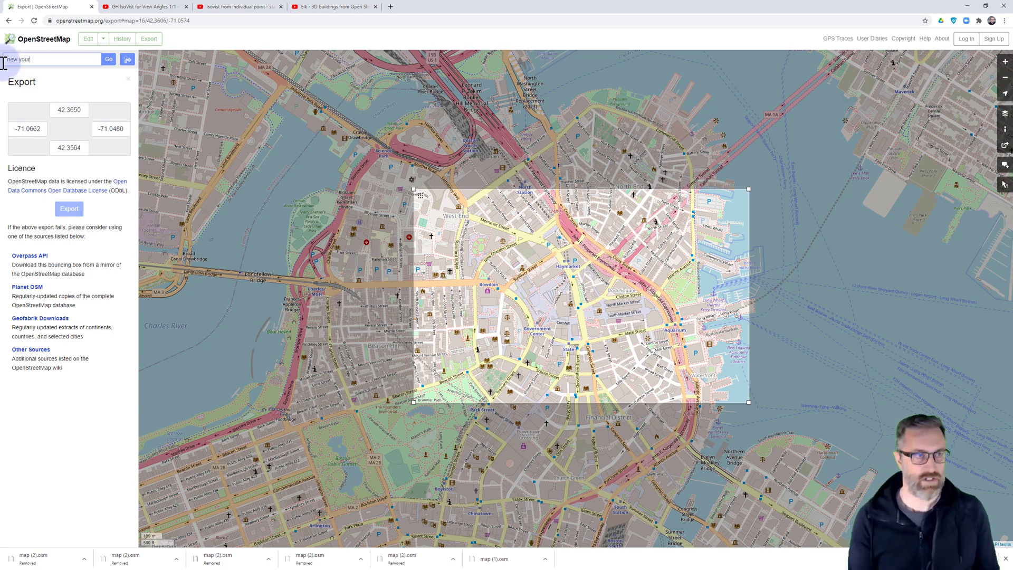
click(107, 60)
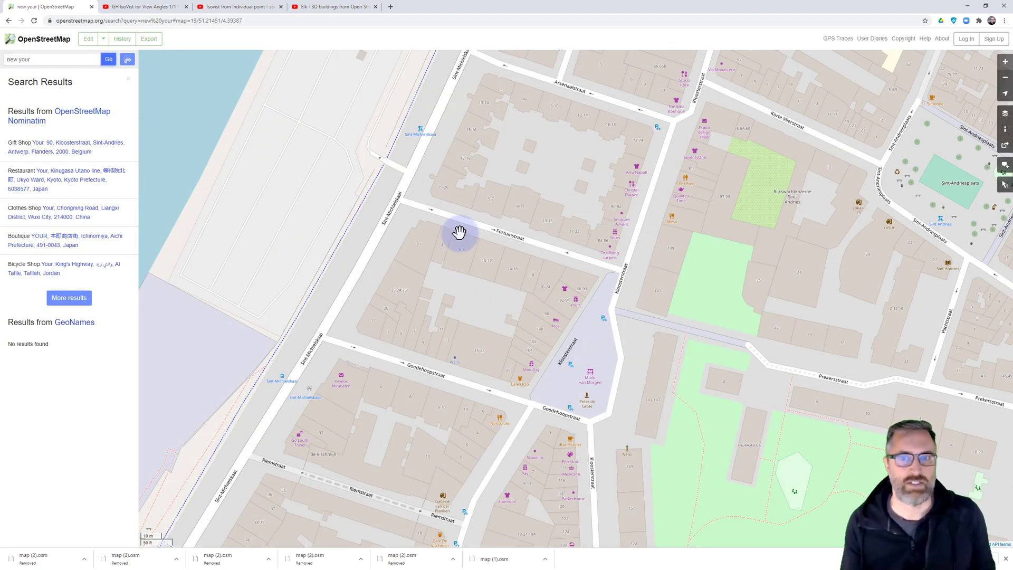
scroll(458, 232, down, 2)
scroll(459, 232, down, 4)
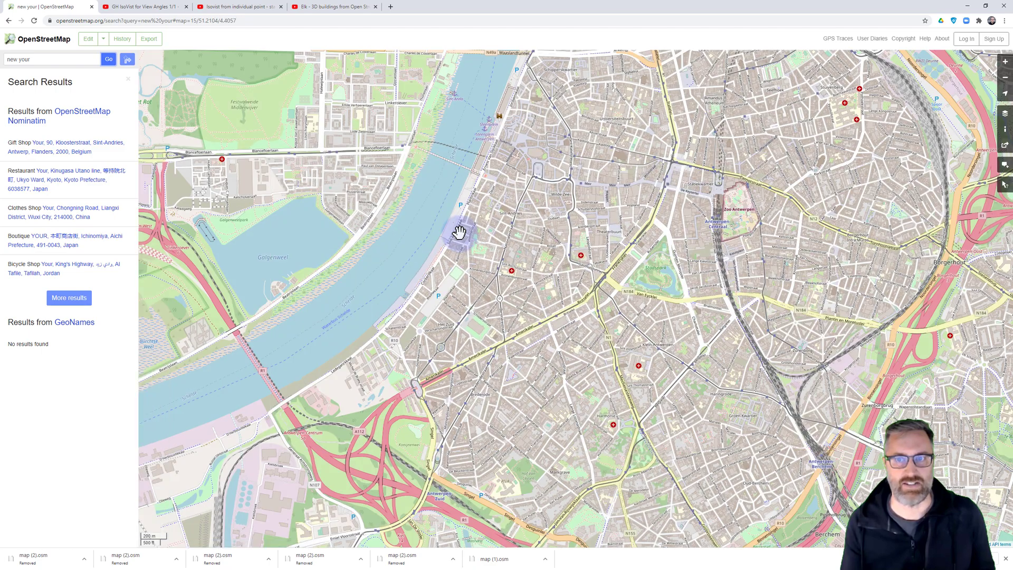
scroll(459, 232, down, 3)
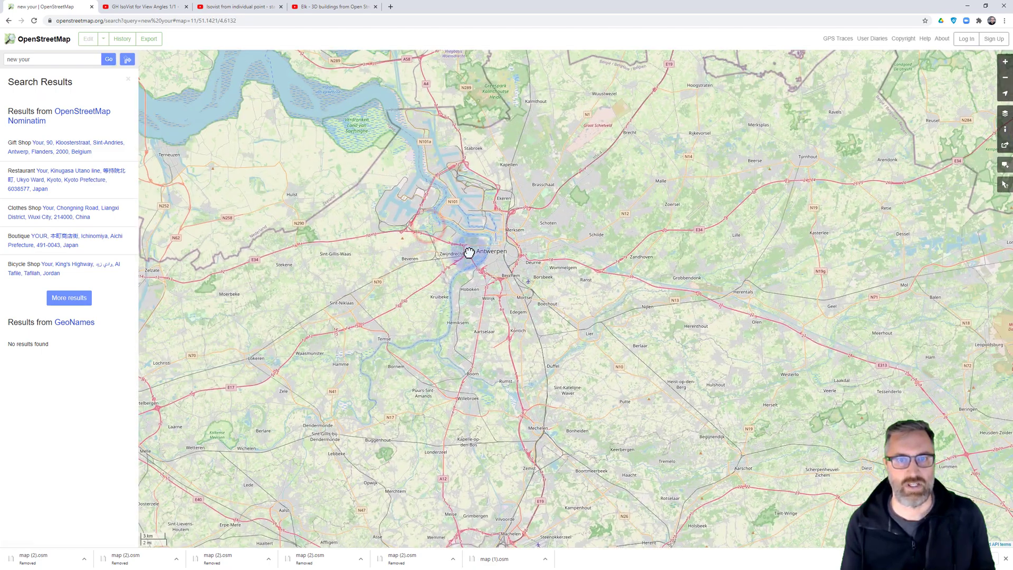
drag(469, 253, 503, 284)
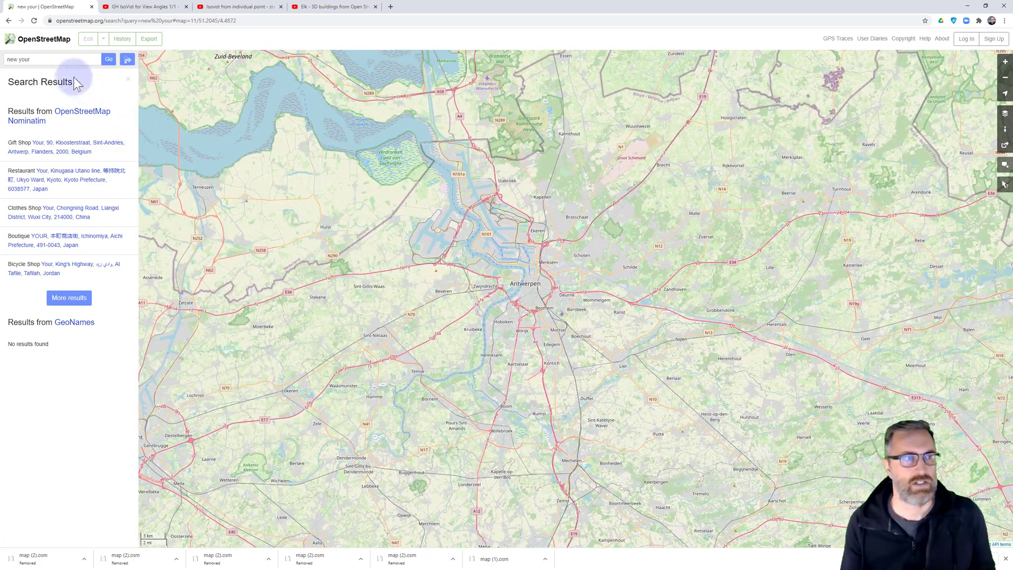
Correct the search to 'new york' and centre the map on Midtown Manhattan.
click(48, 60)
key(BackSpace)
key(BackSpace)
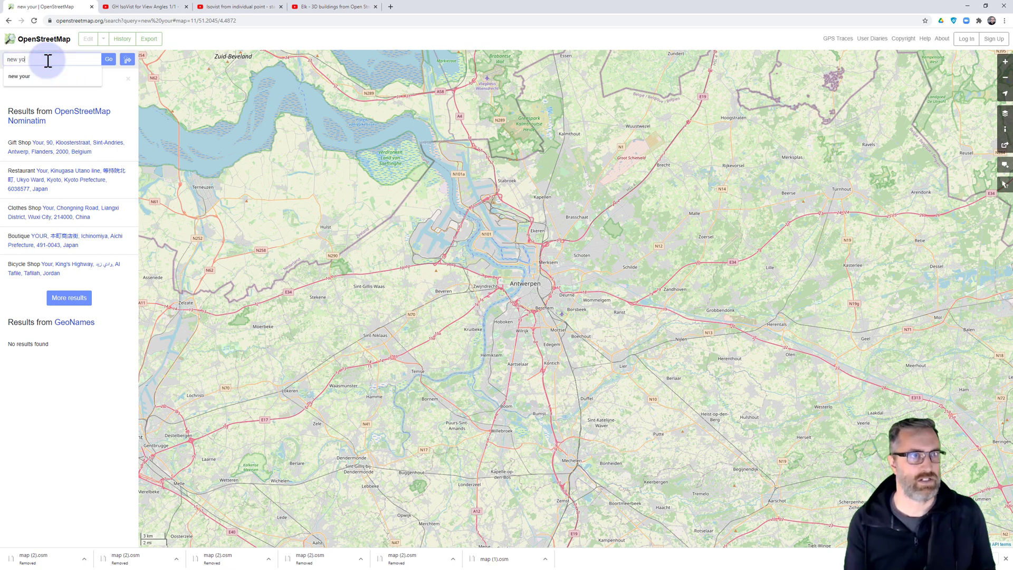
text(rk)
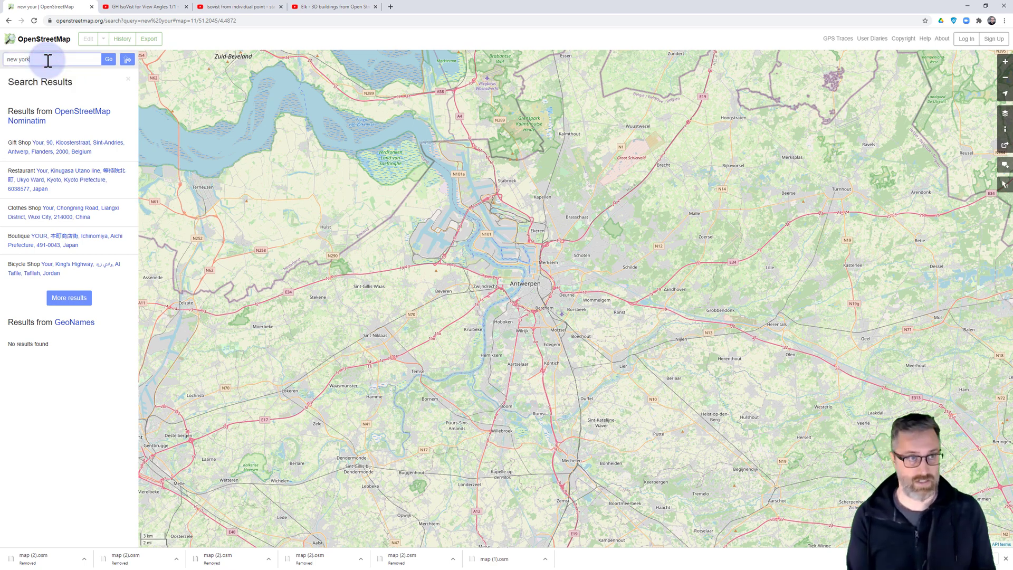
click(109, 59)
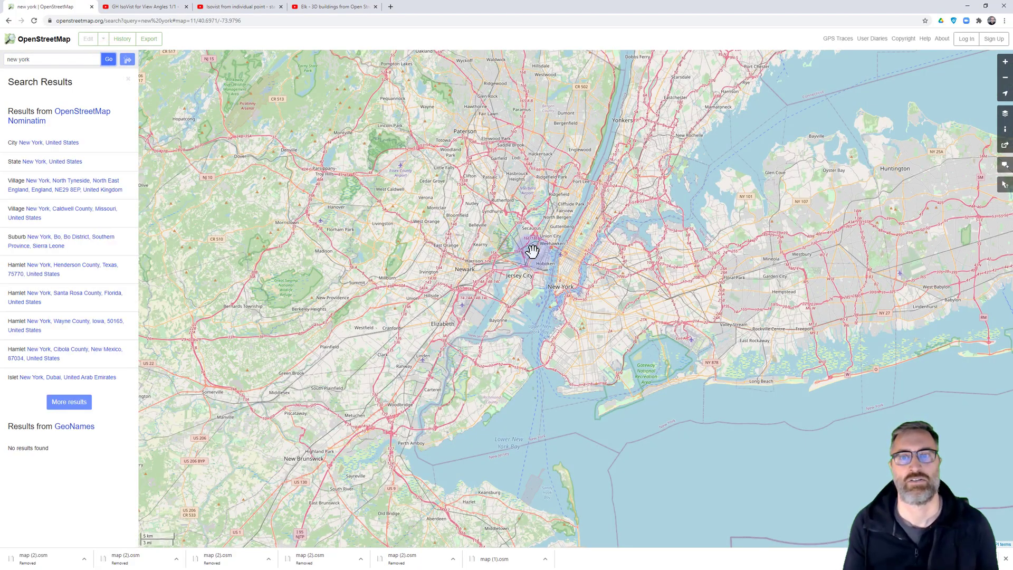
scroll(558, 275, up, 3)
scroll(558, 274, up, 3)
scroll(596, 310, down, 3)
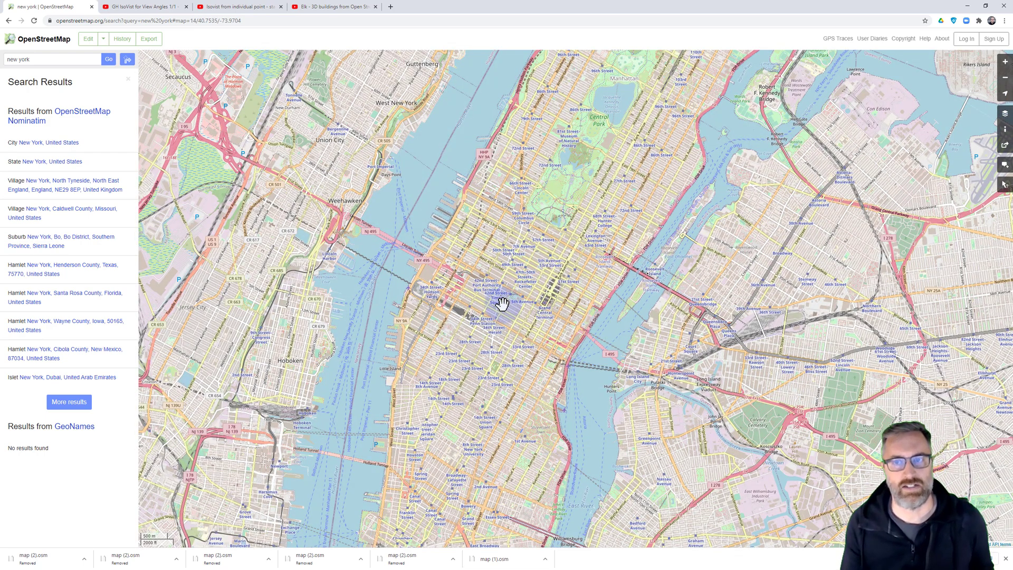
drag(502, 305, 496, 283)
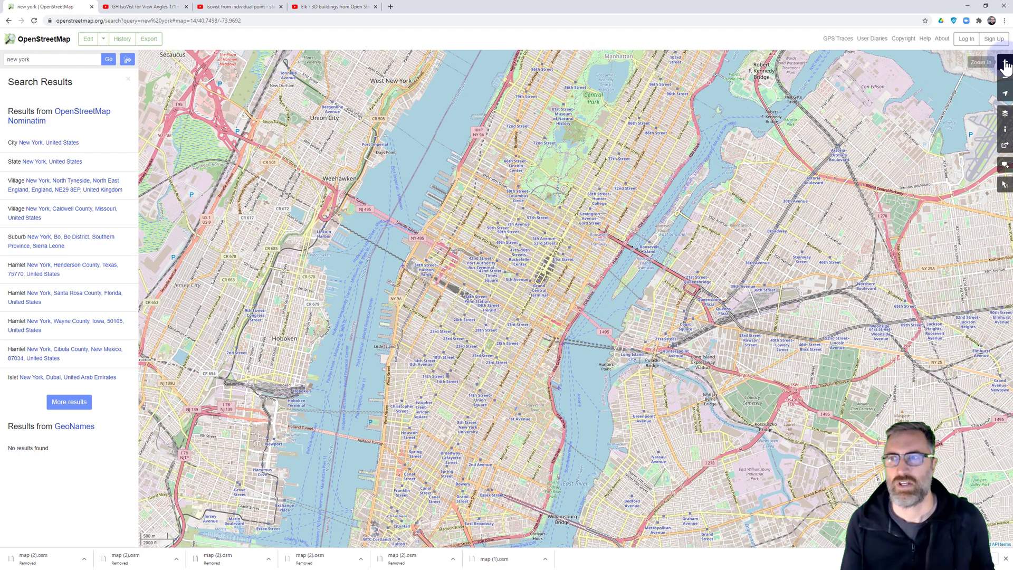
Zoom and pan from Midtown down to Madison Square and 23rd Street, then zoom out.
click(1005, 62)
click(1005, 62)
click(1004, 62)
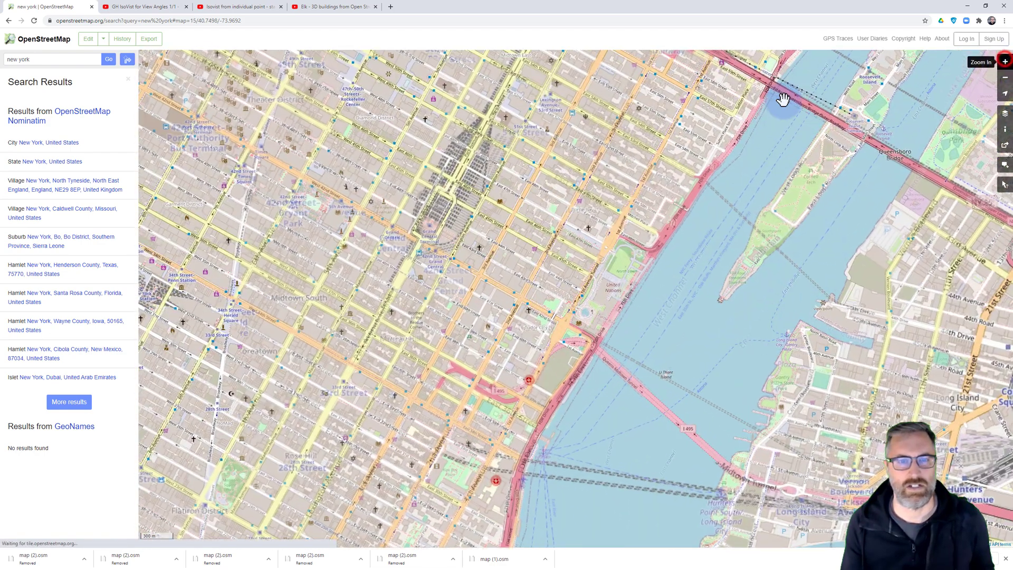
drag(484, 211, 594, 285)
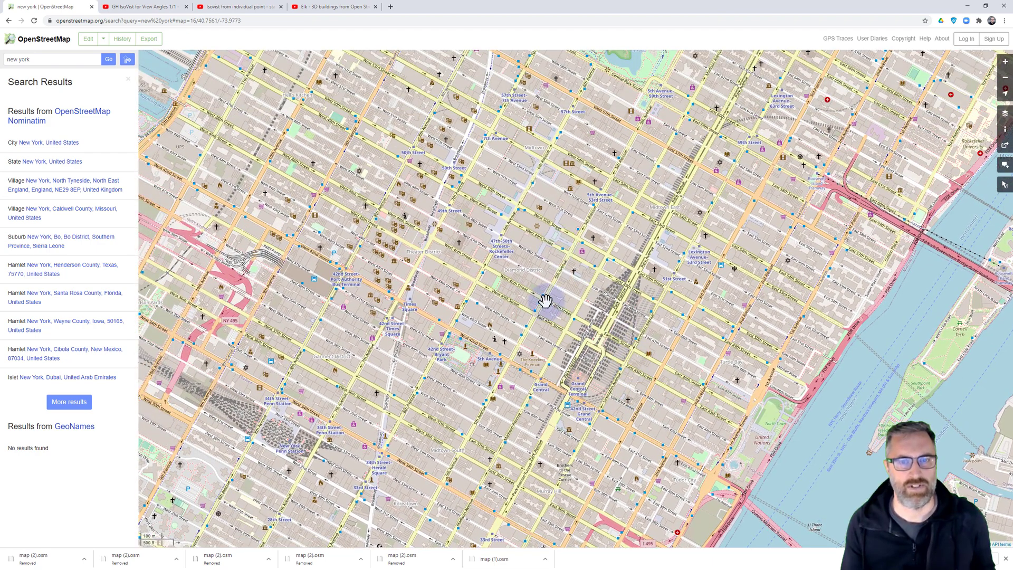
drag(492, 430, 513, 346)
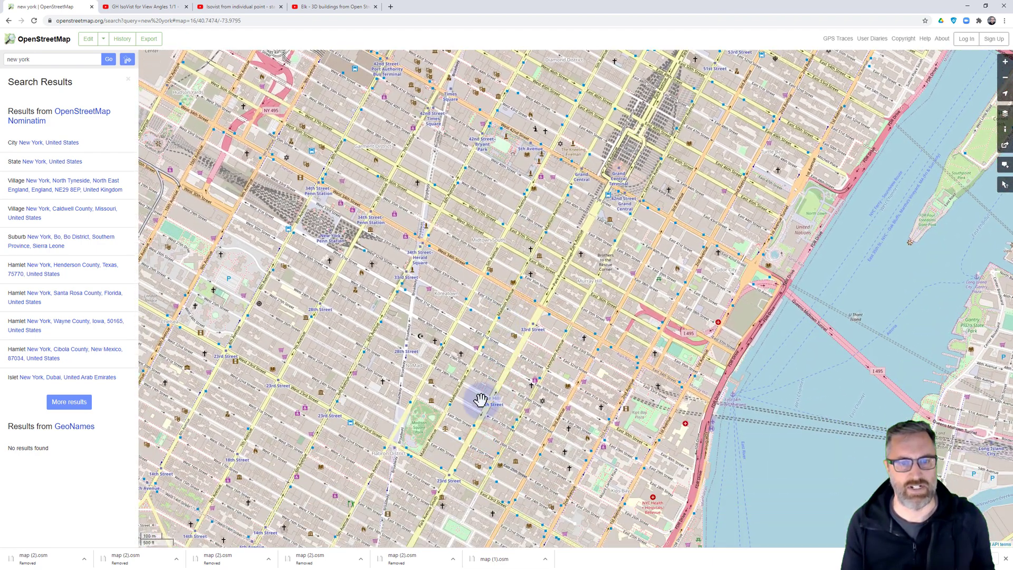
drag(480, 403, 498, 298)
drag(458, 364, 480, 315)
click(1006, 66)
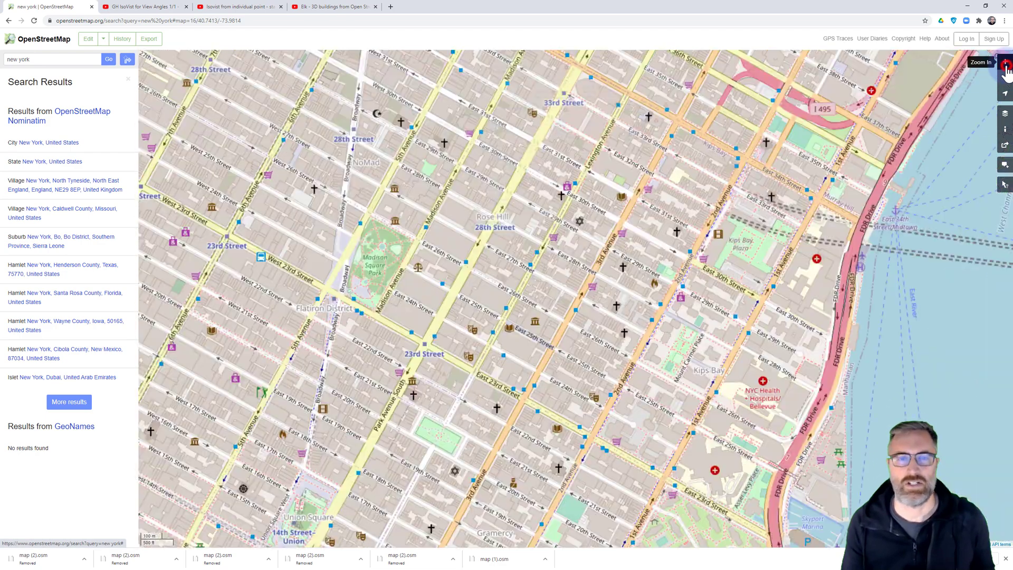
drag(540, 221, 721, 246)
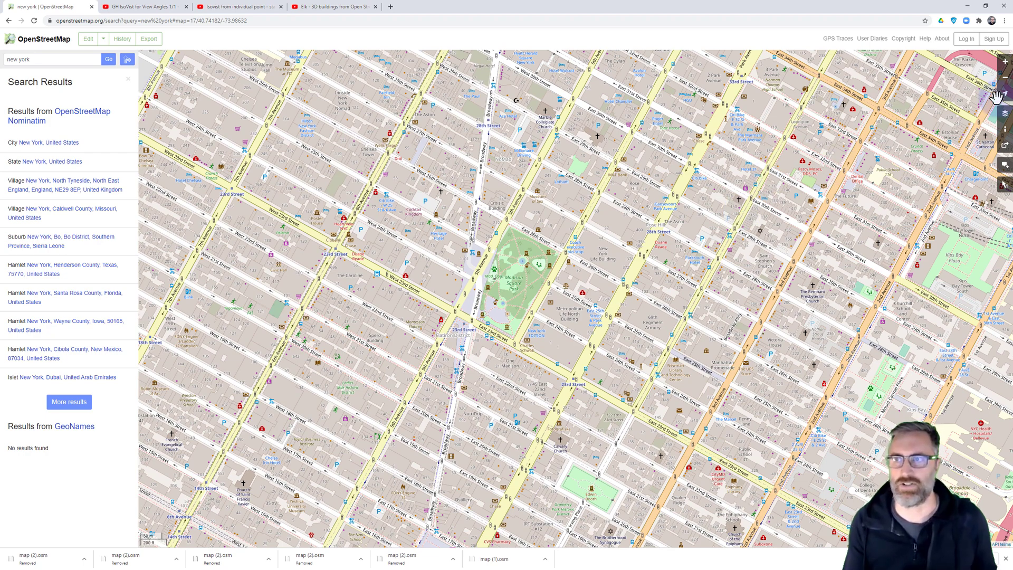
click(1005, 79)
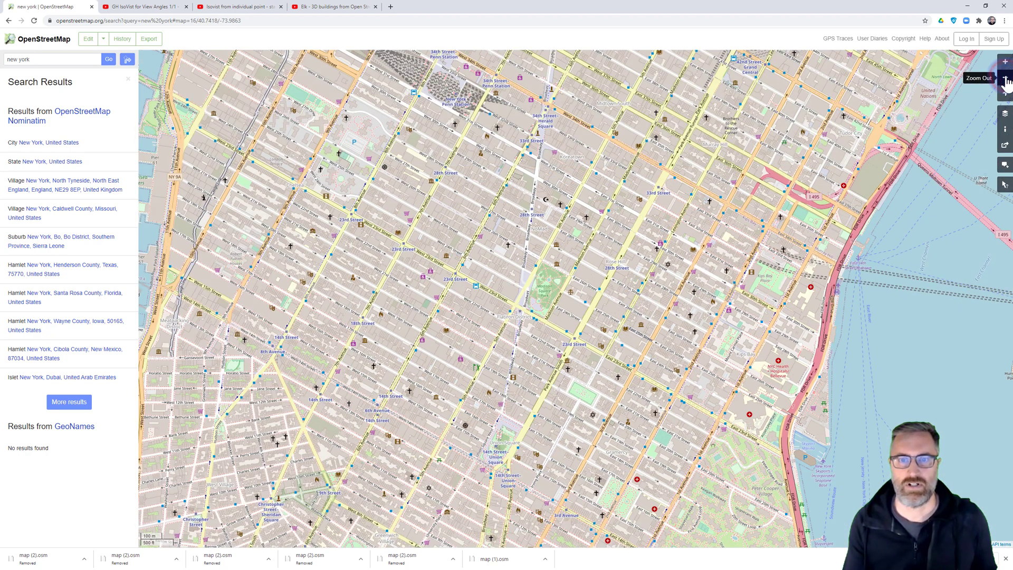
click(1005, 78)
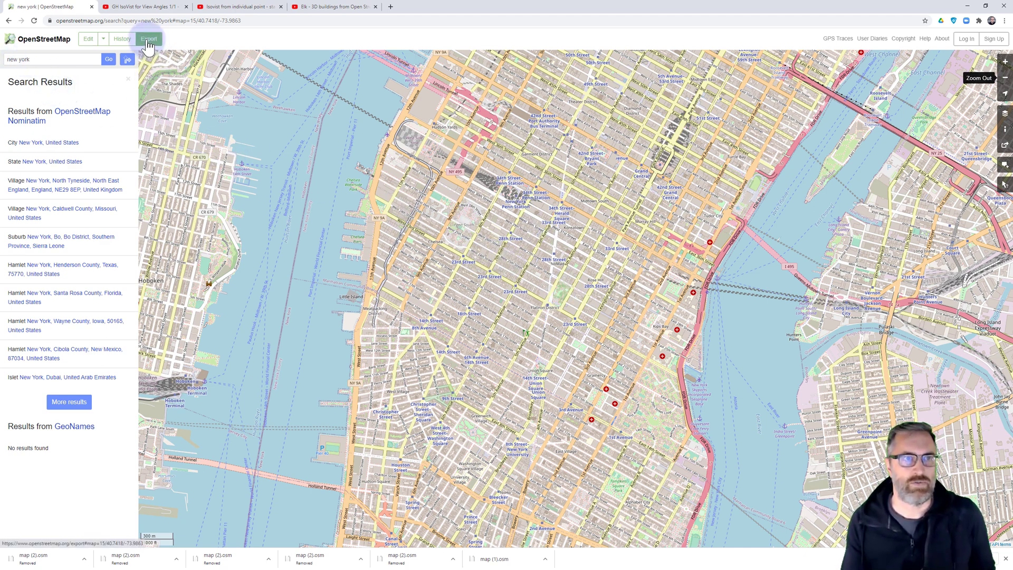
Manually select an enlarged Manhattan export area and export its map data.
click(151, 40)
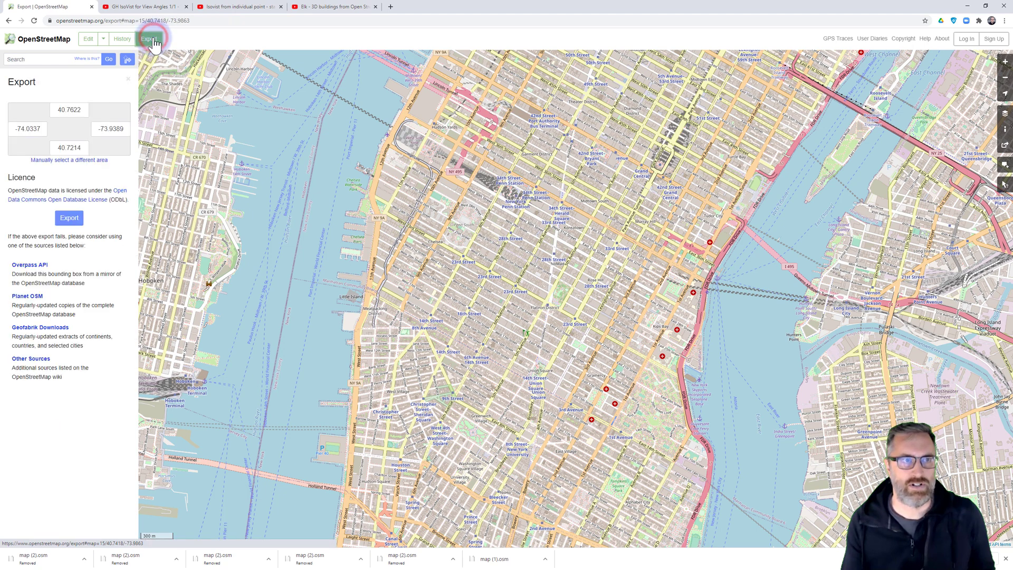
click(70, 160)
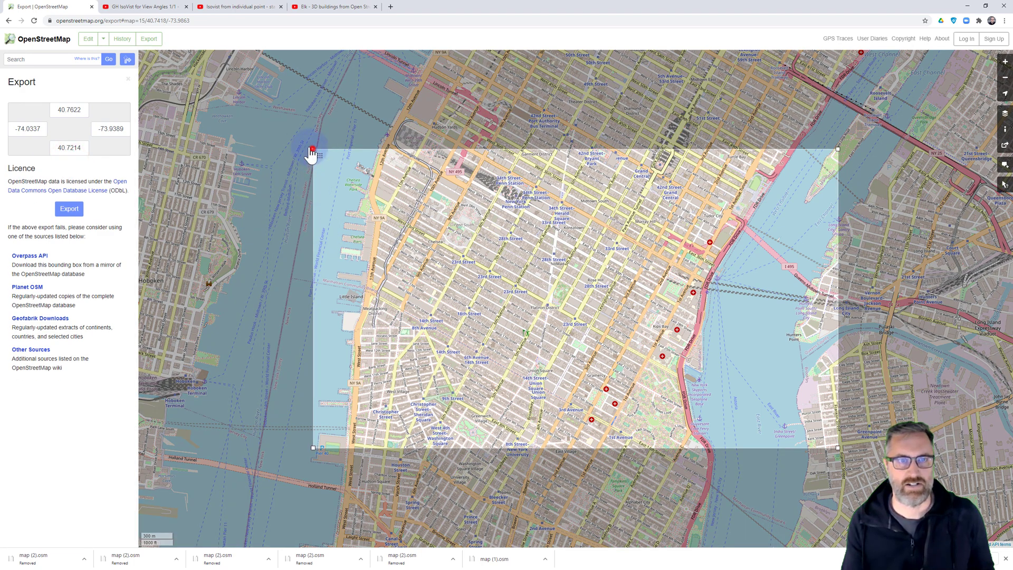
drag(309, 147, 170, 70)
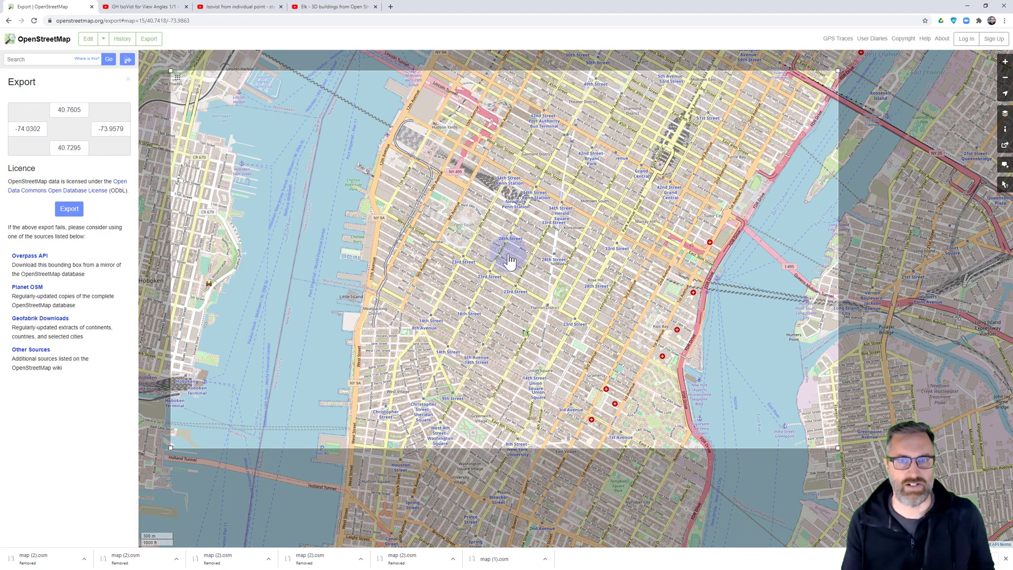
drag(838, 447, 940, 517)
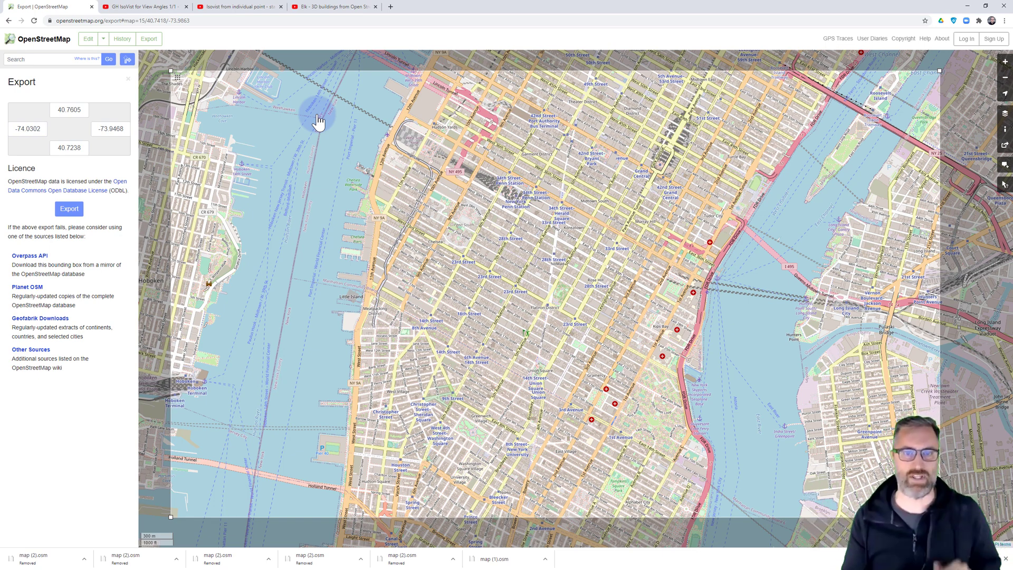
click(67, 210)
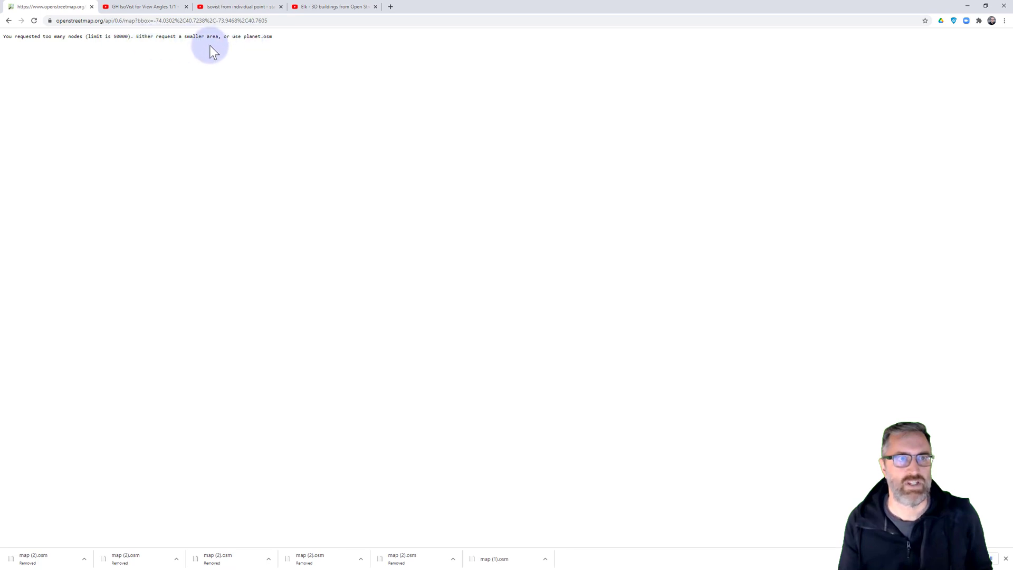
Go back, zoom to 23rd Street, and export a manually marked area as map (2).osm.
click(9, 21)
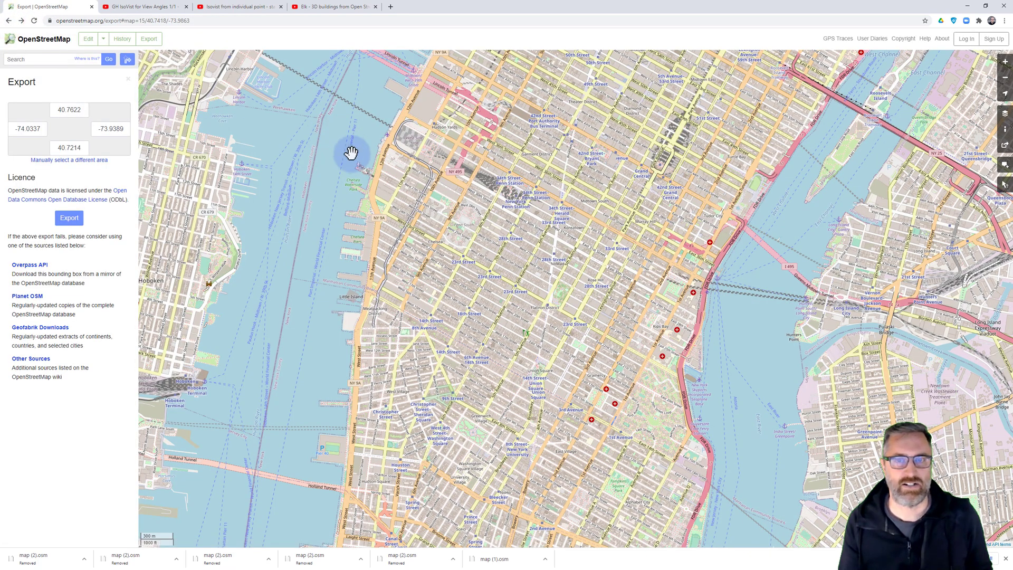
drag(520, 256, 484, 236)
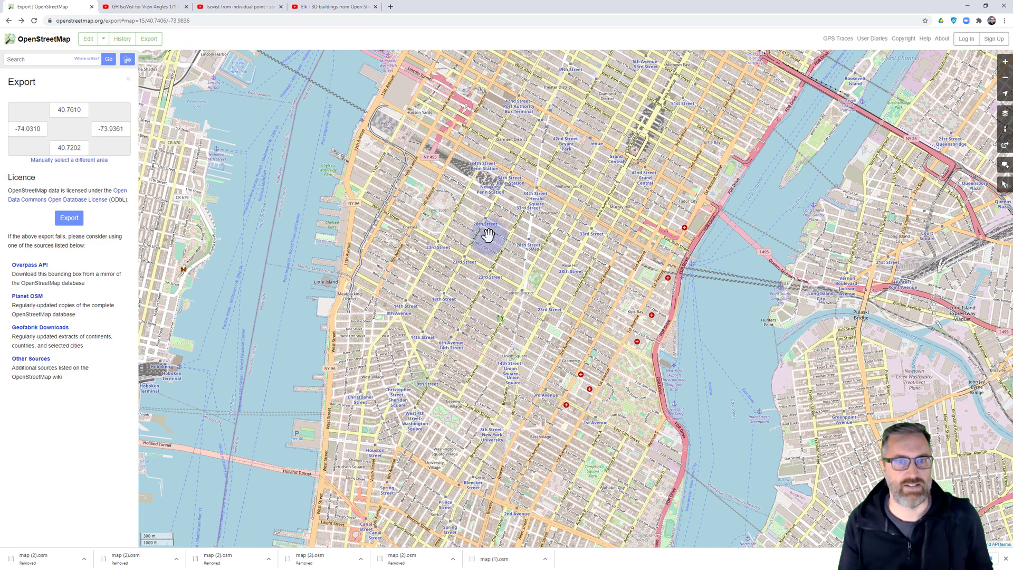
click(1005, 62)
click(1005, 62)
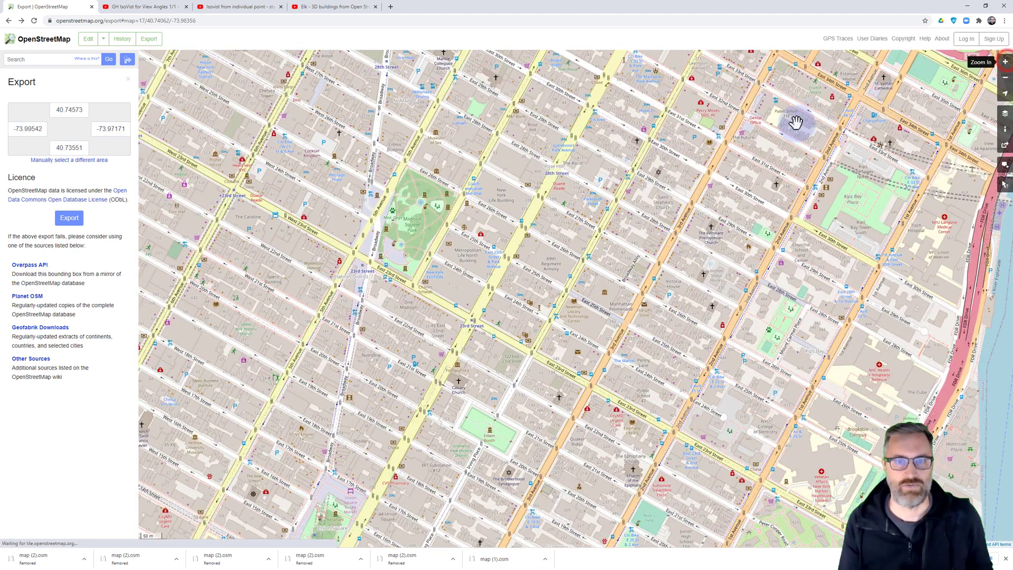
drag(501, 159, 659, 208)
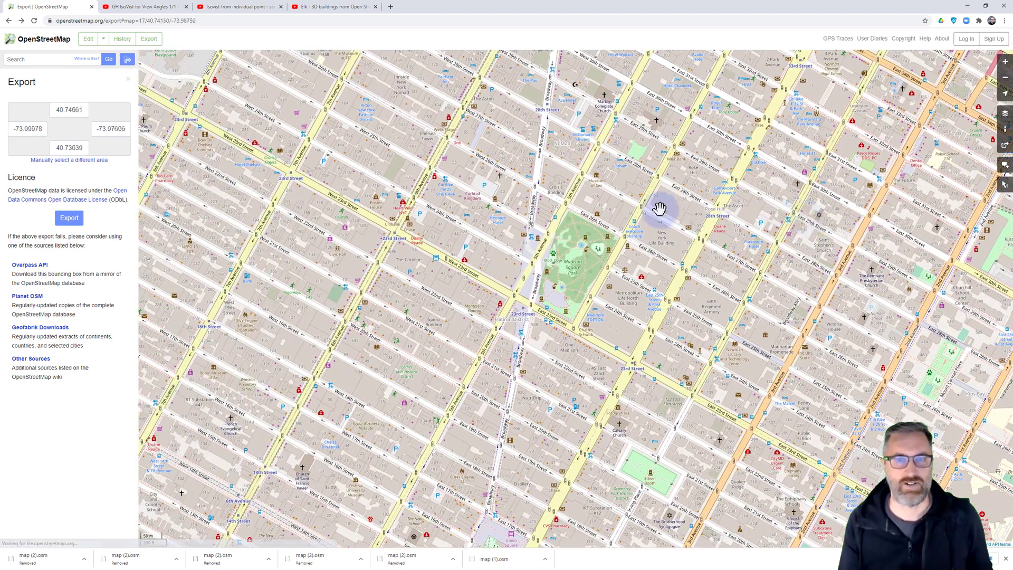
click(81, 166)
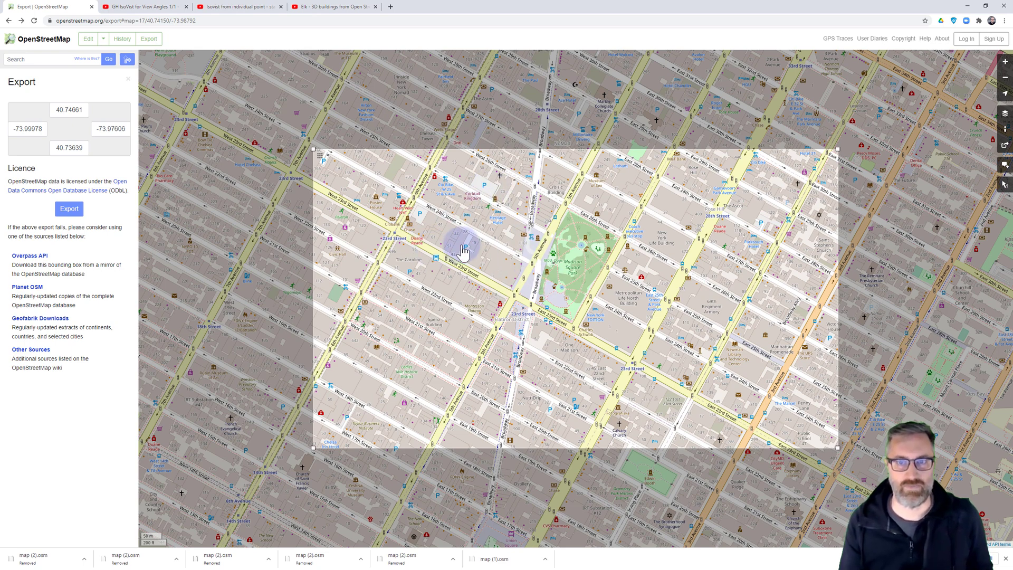
click(71, 210)
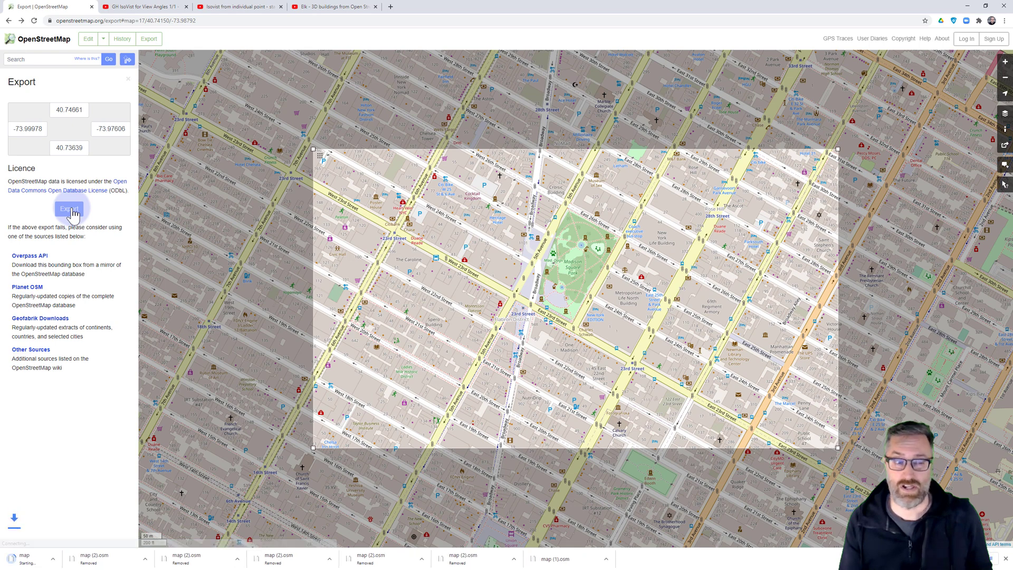
click(22, 560)
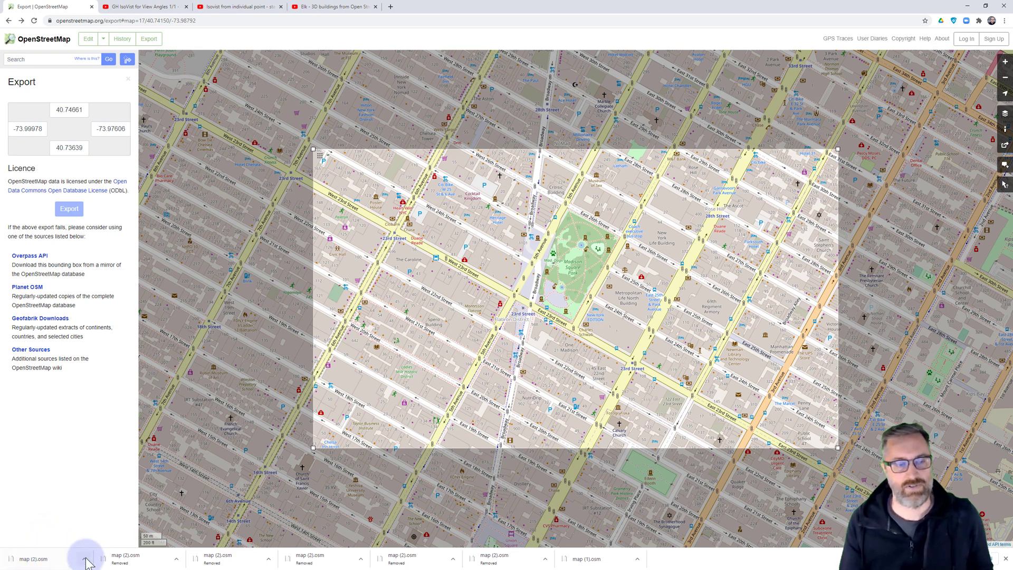
Show map (2).osm in Downloads and rename it to NYC.osm.
right_click(45, 561)
click(70, 541)
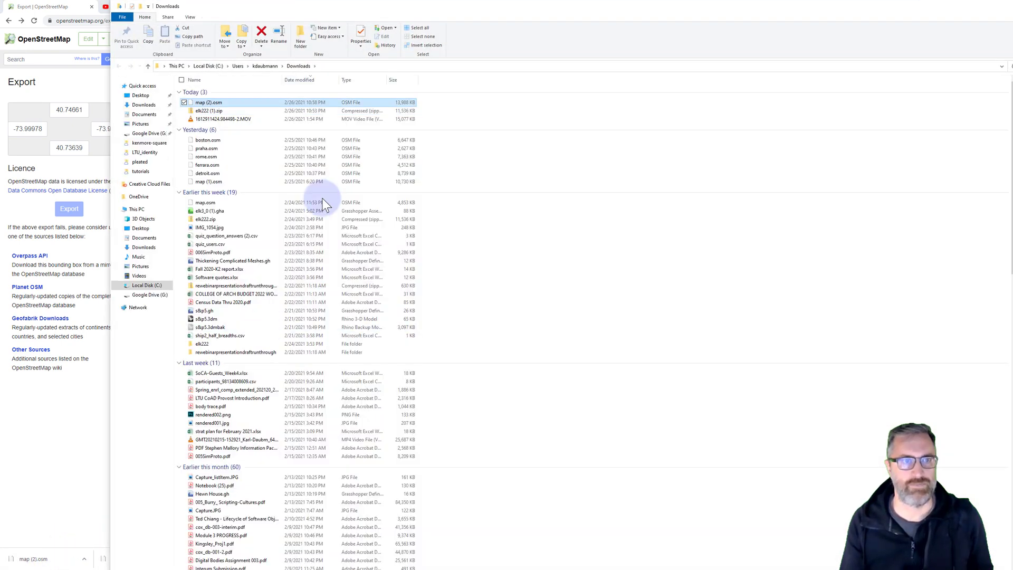
click(207, 104)
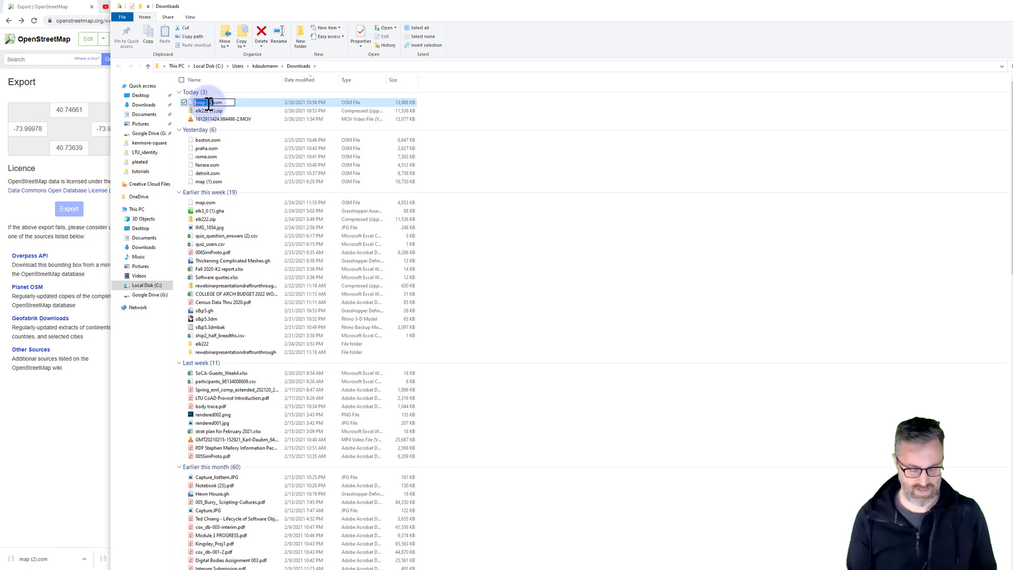
text(nyc)
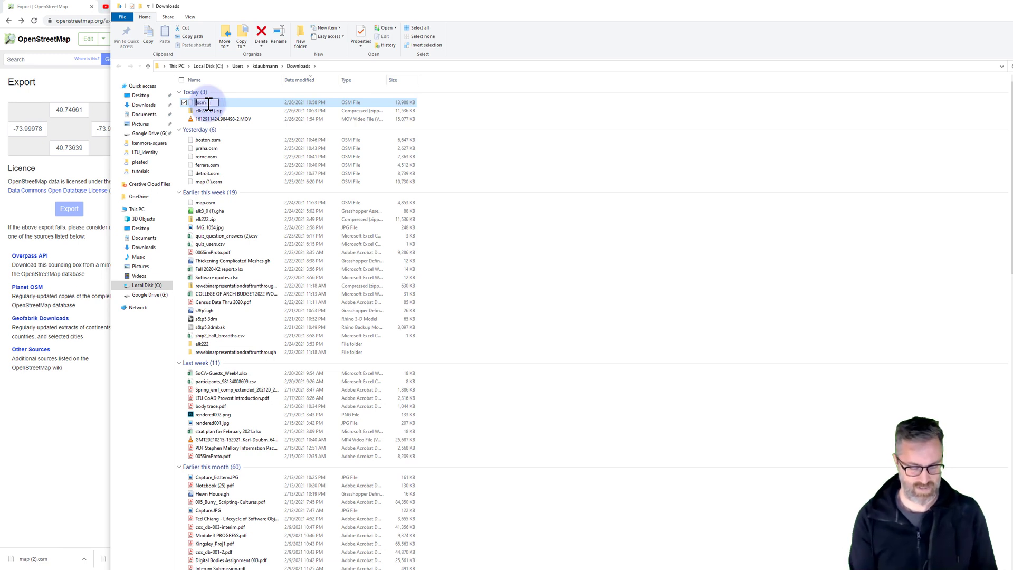
text(anhatt)
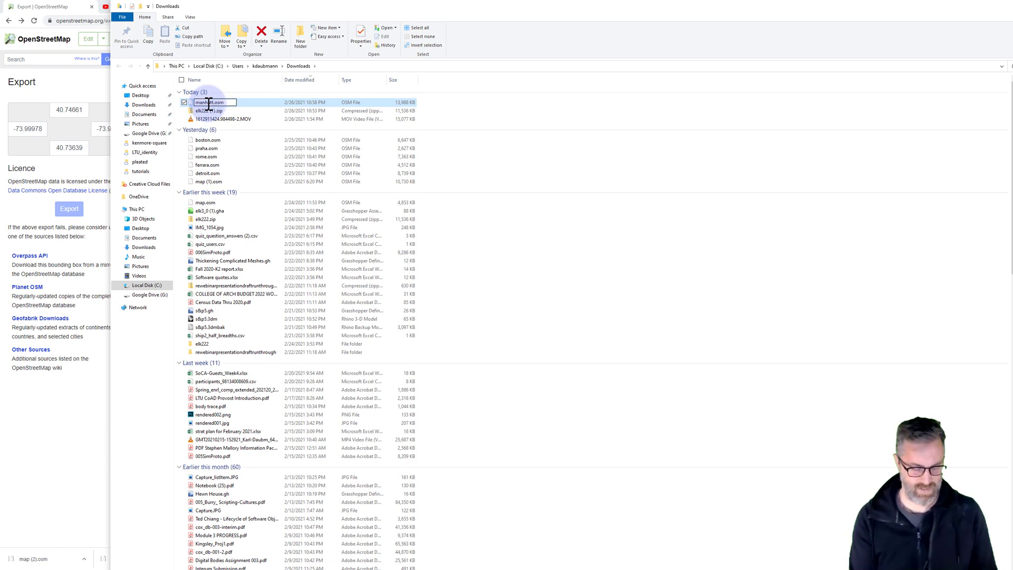
key(BackSpace)
key(BackSpace)
key(BackSpace)
key(BackSpace)
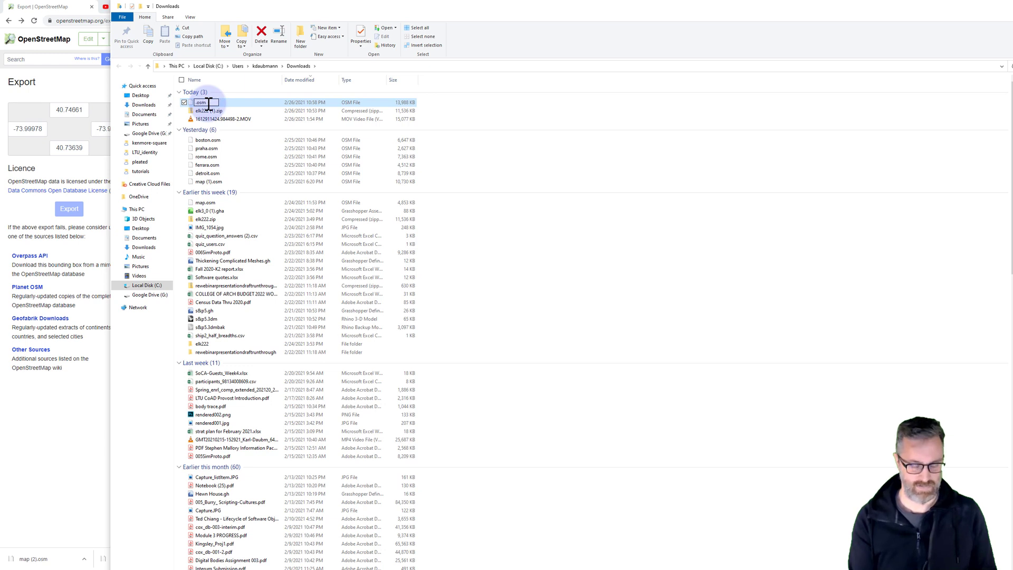
text(NYC)
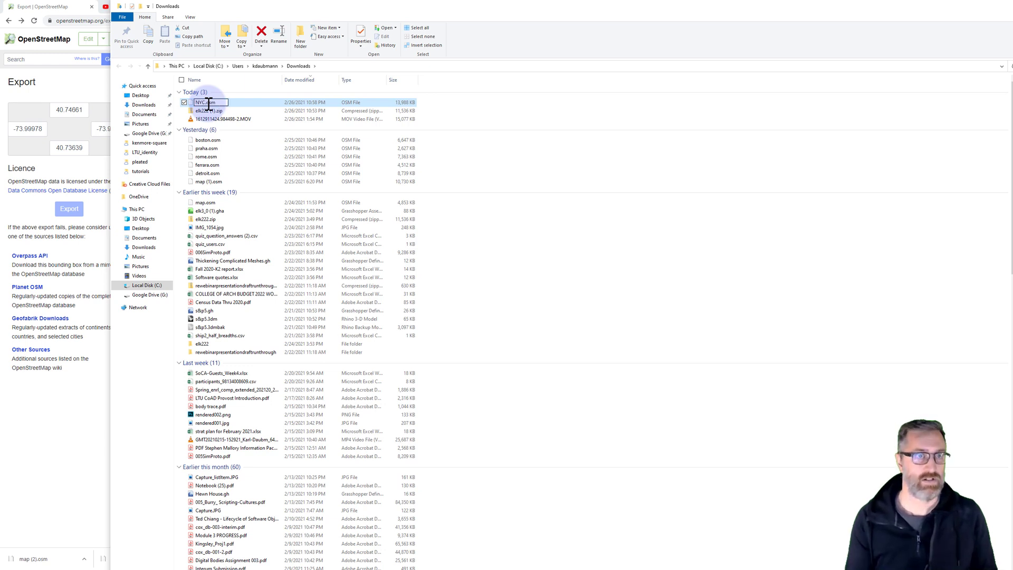
key(Return)
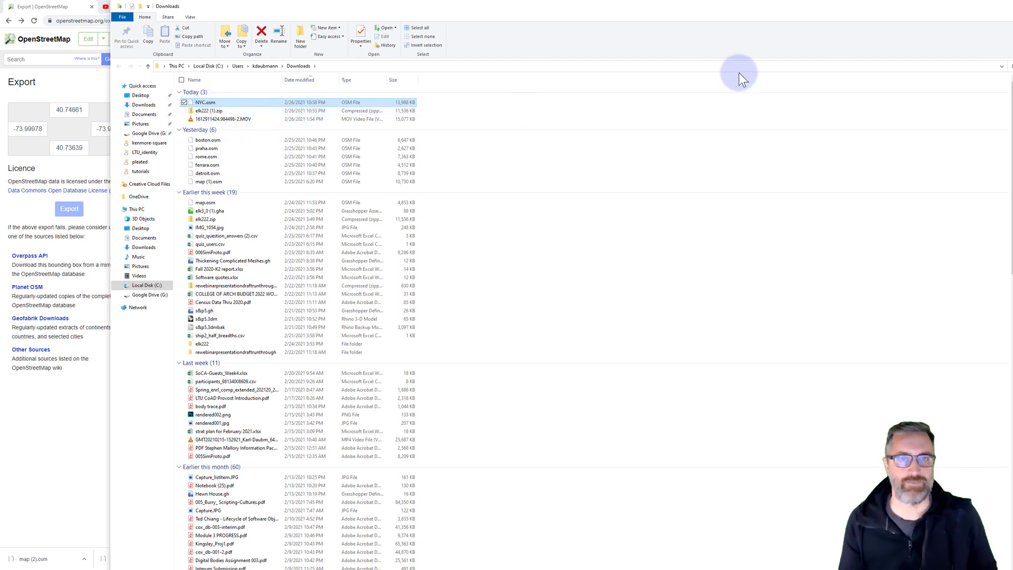
drag(957, 14, 804, 34)
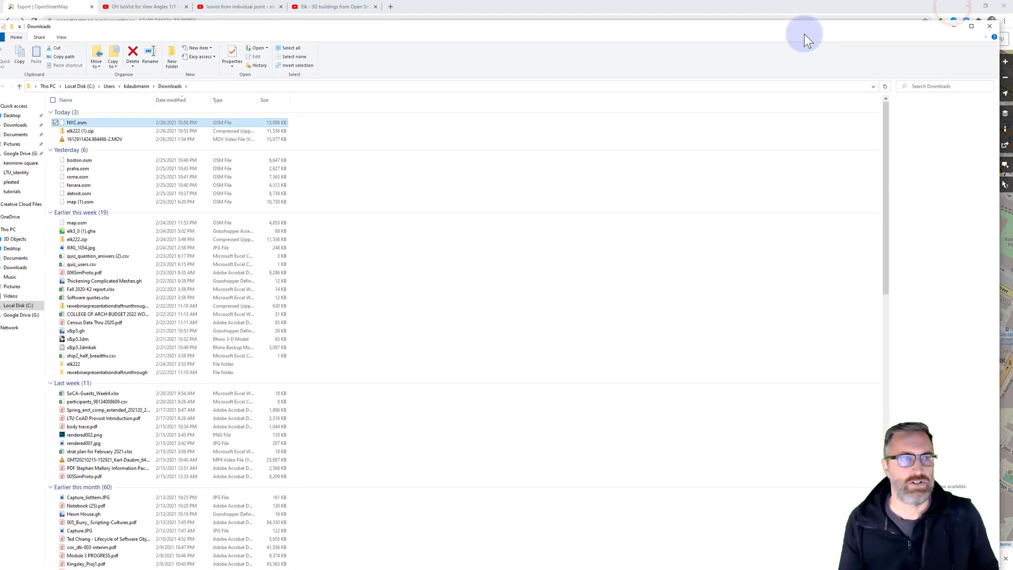
Place a File Path parameter from Params > Primitive left of the Location component.
click(951, 25)
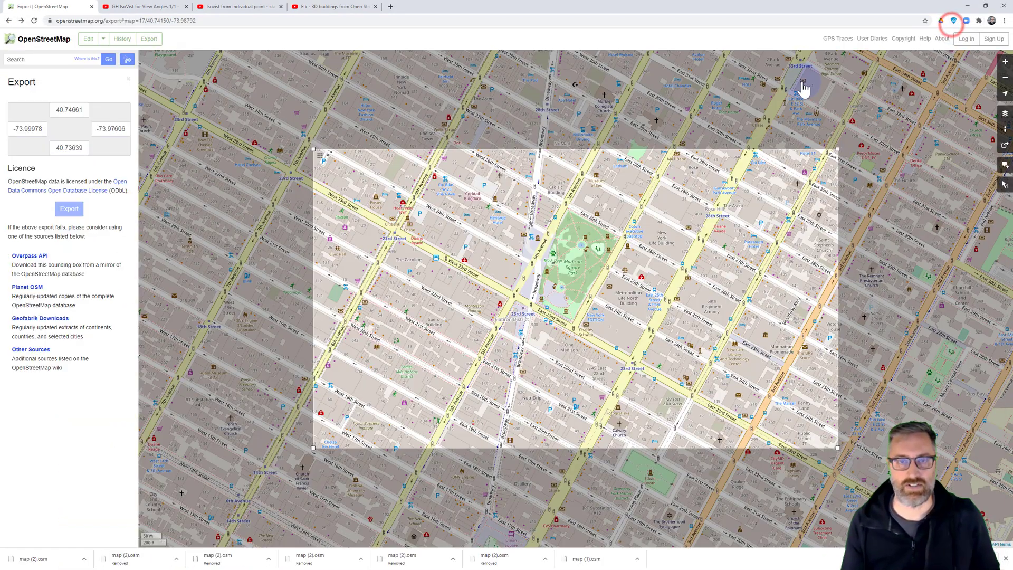
click(968, 7)
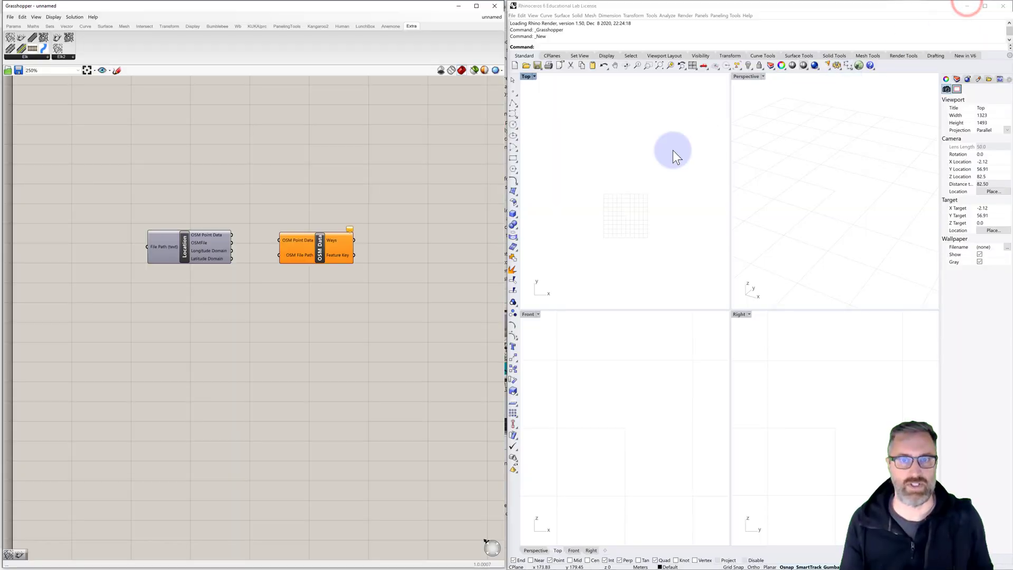
click(220, 194)
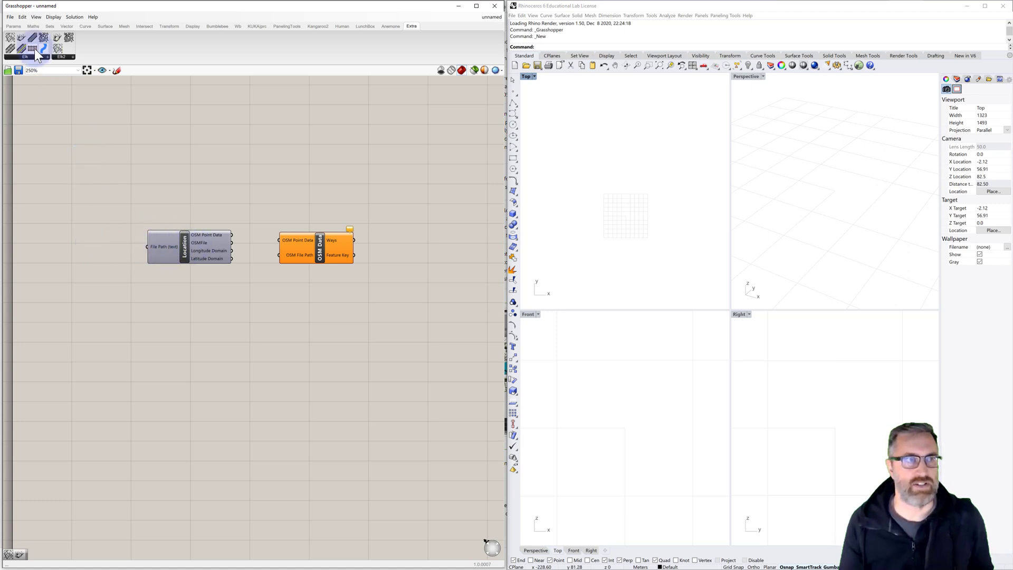
click(12, 27)
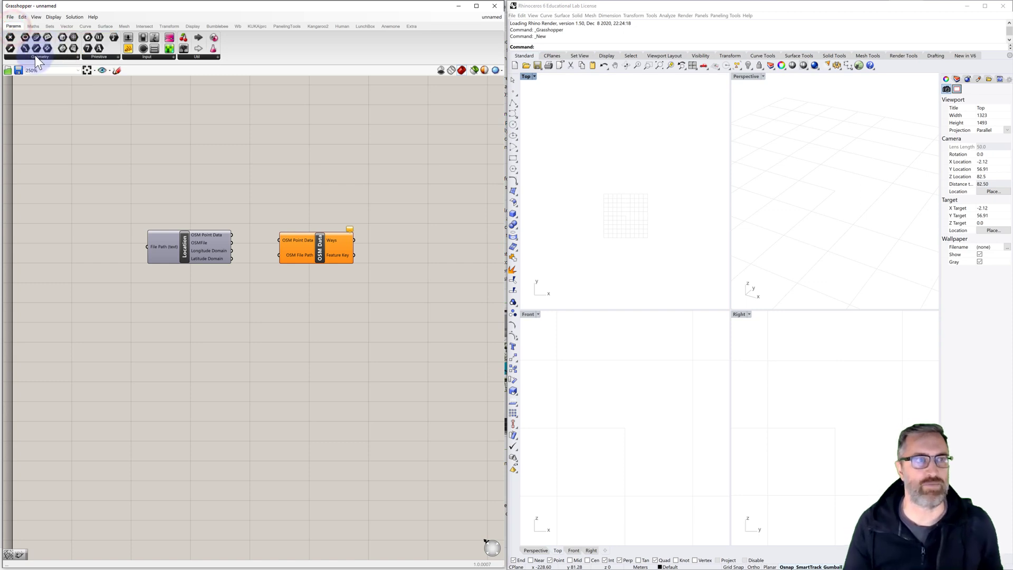
click(102, 56)
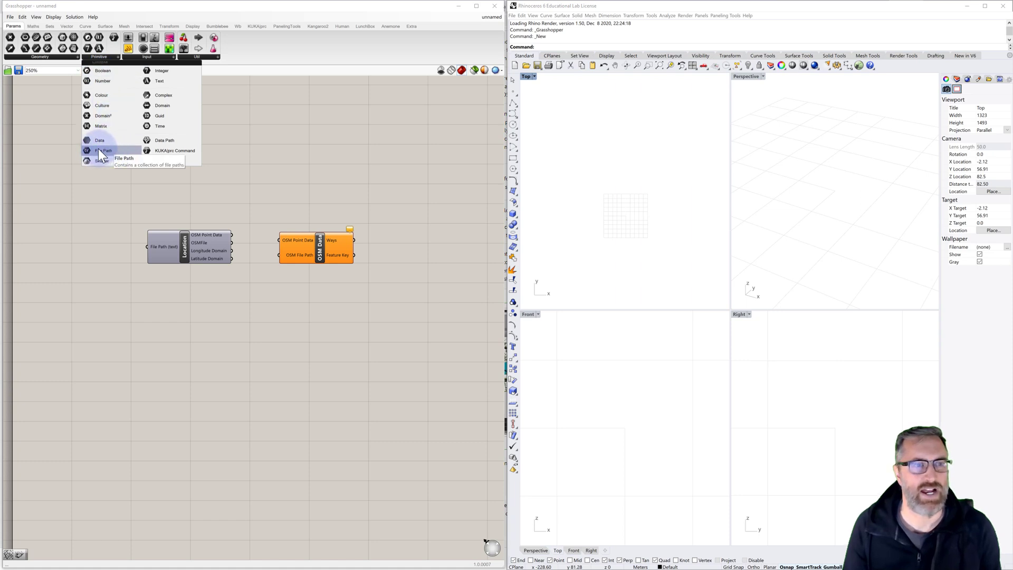
drag(99, 150, 102, 243)
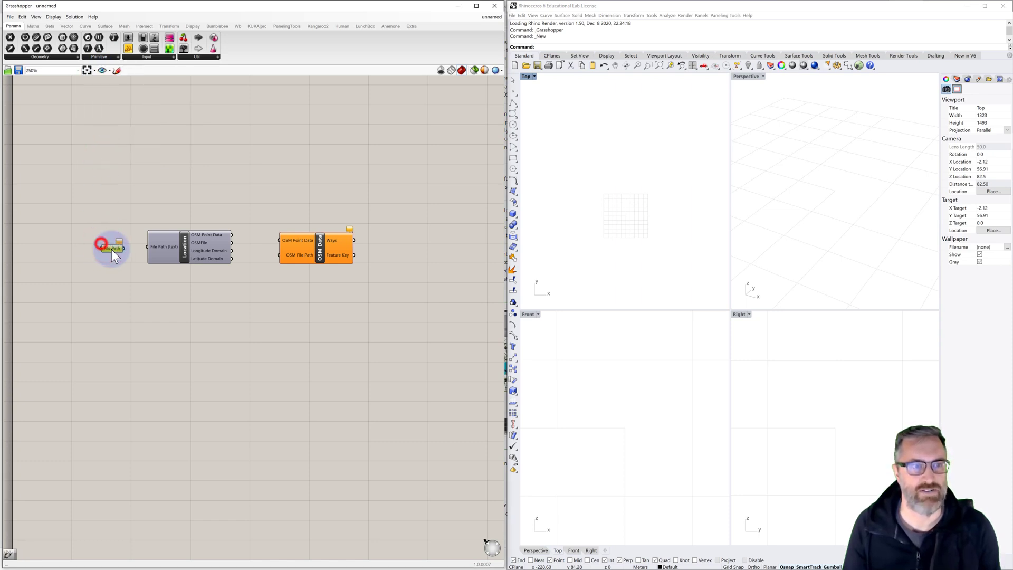
Set the File Path parameter to the existing file Downloads\NYC.osm.
right_click(108, 242)
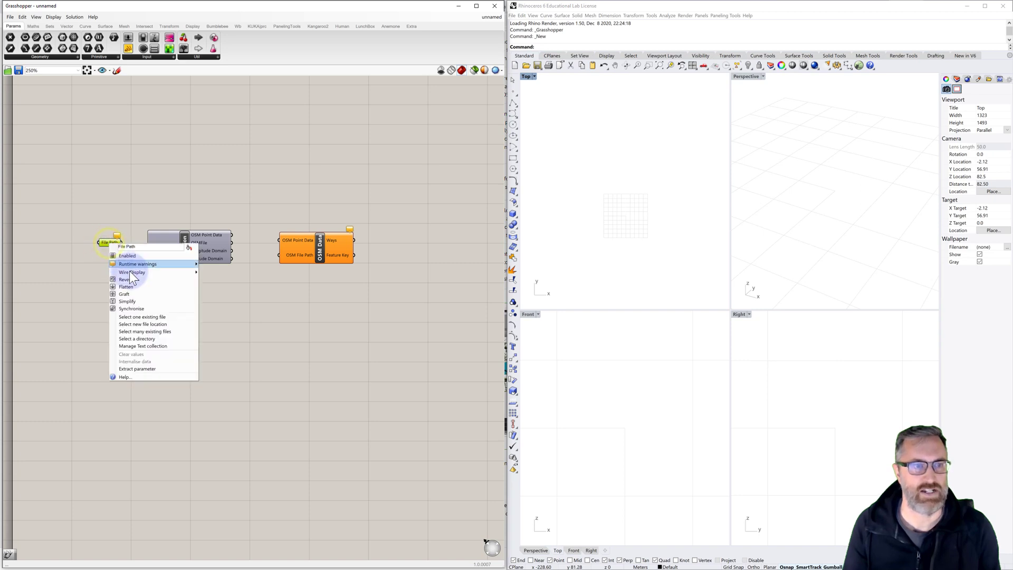
click(149, 316)
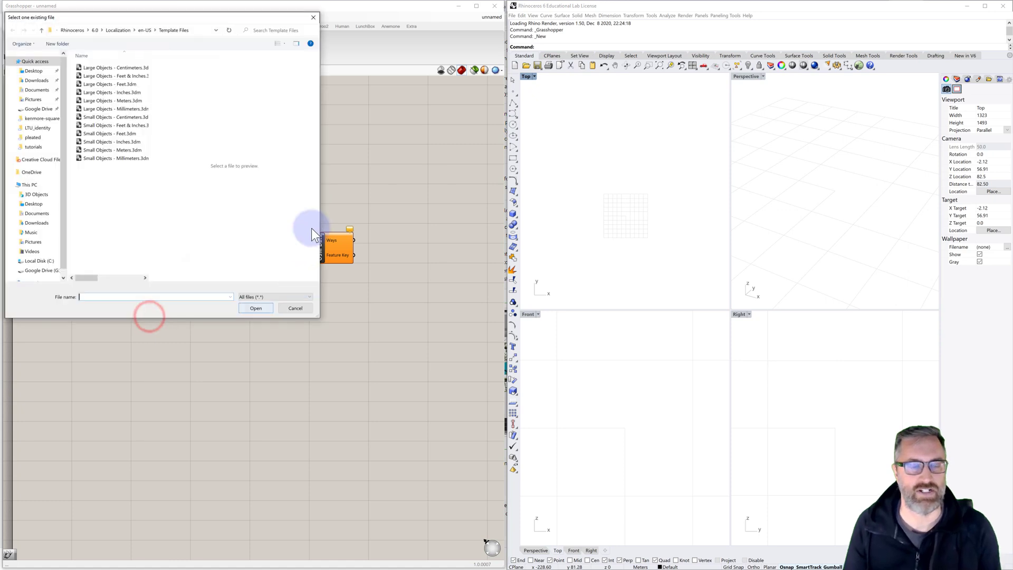
drag(112, 18, 289, 95)
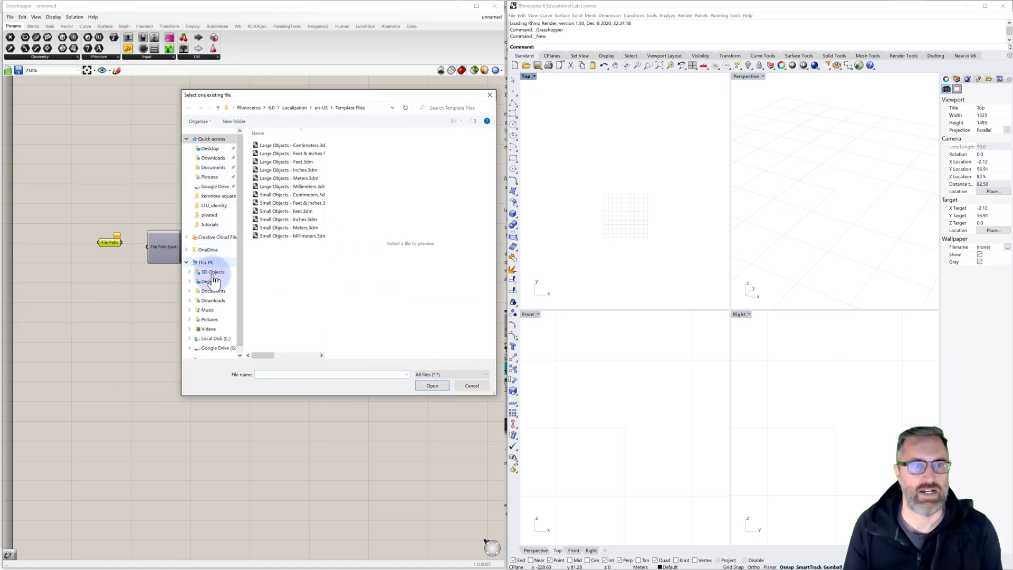
click(211, 158)
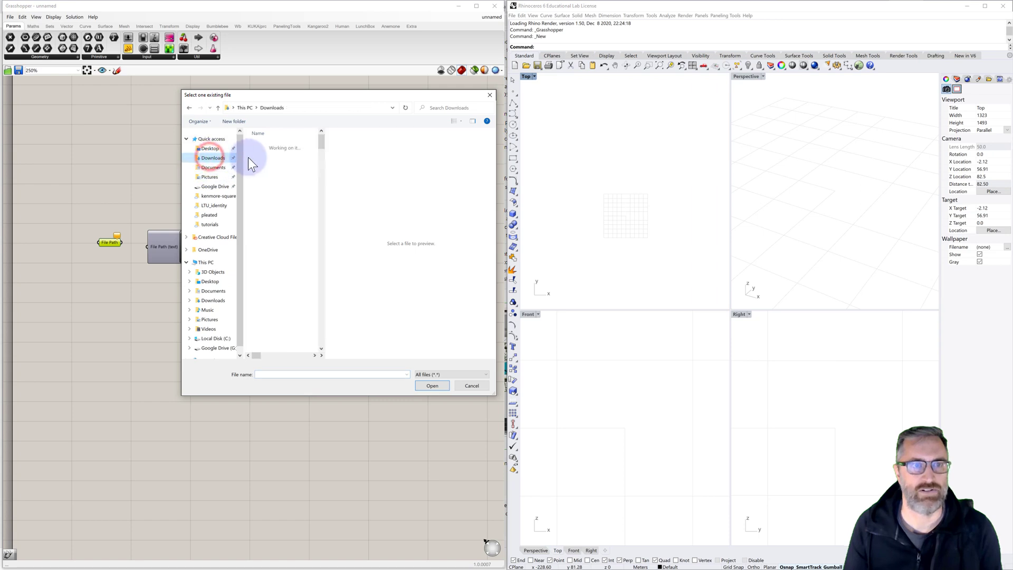
click(265, 157)
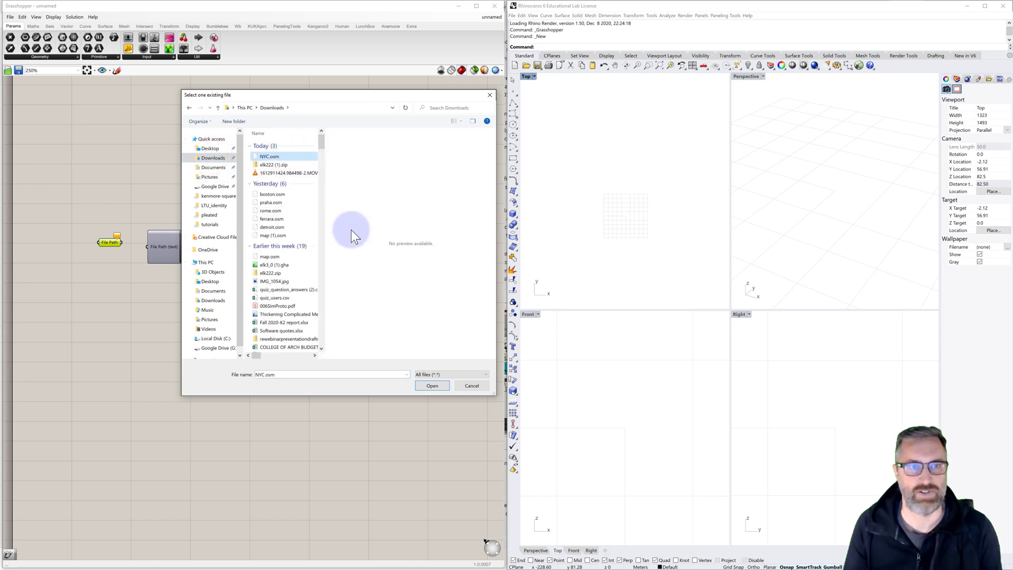
click(436, 390)
Load NYC.osm into File Path and wire it through Location into OSM Data's OSM File Path input.
click(436, 385)
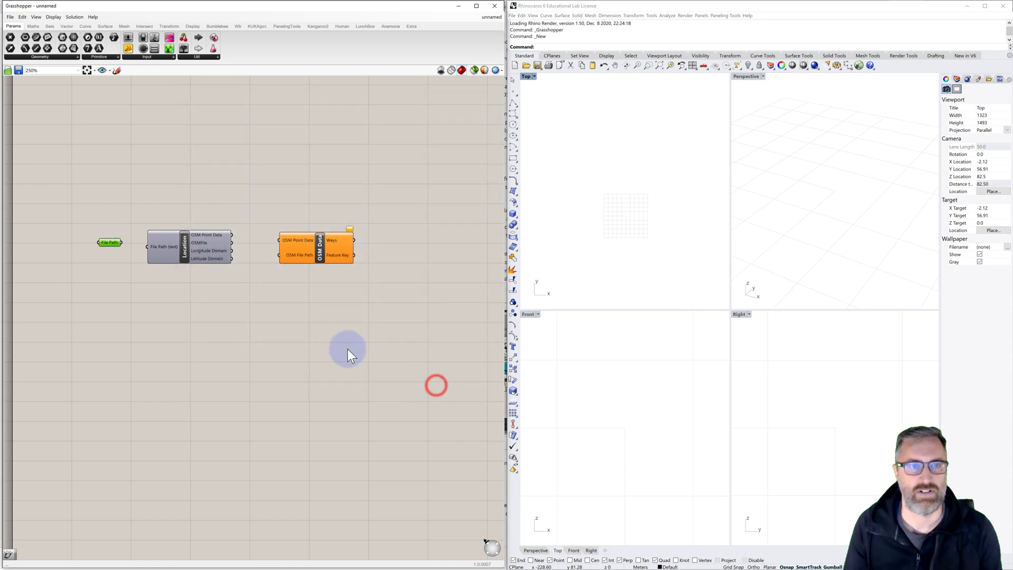
drag(121, 242, 148, 248)
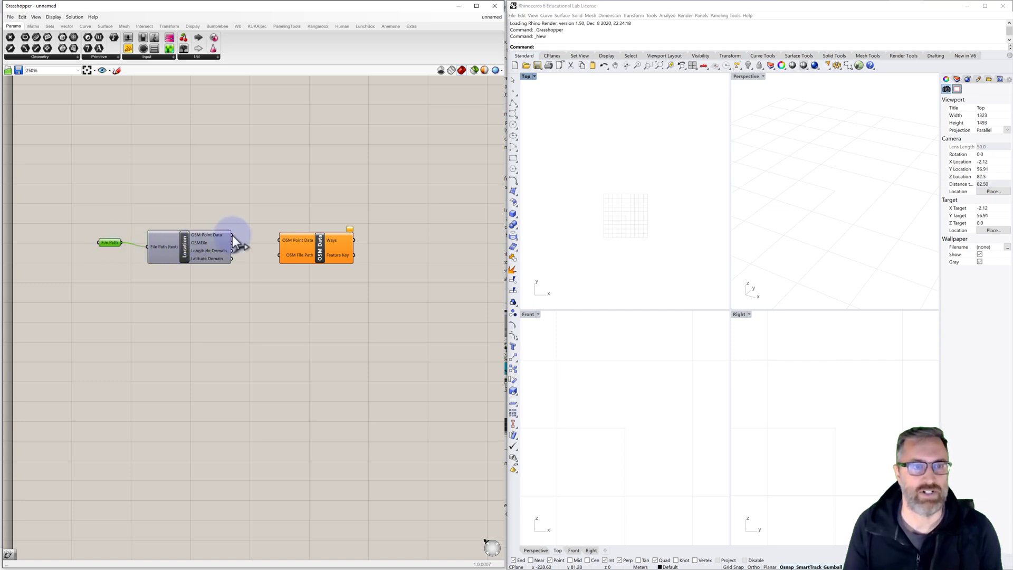
drag(232, 235, 278, 240)
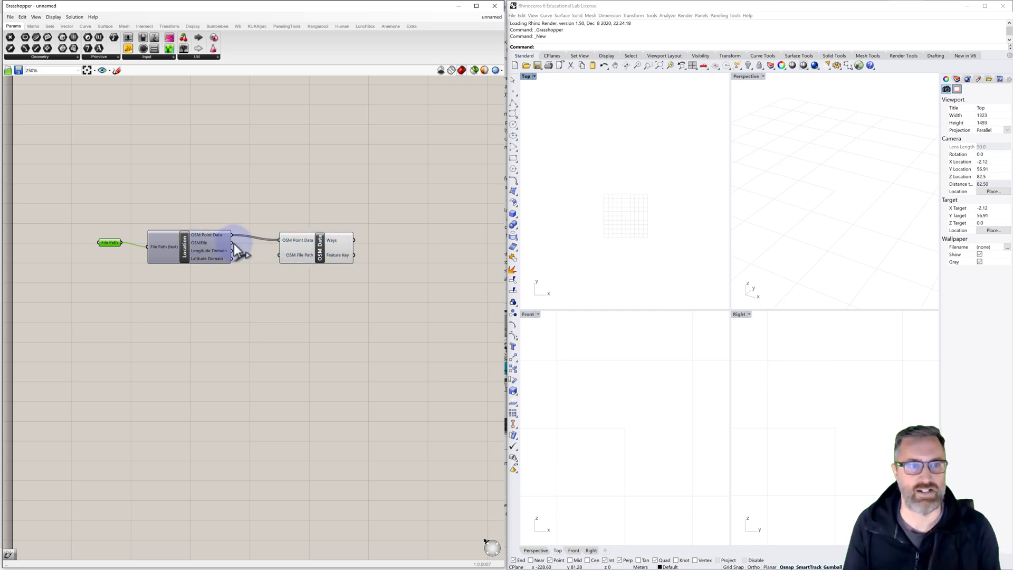
drag(231, 242, 287, 254)
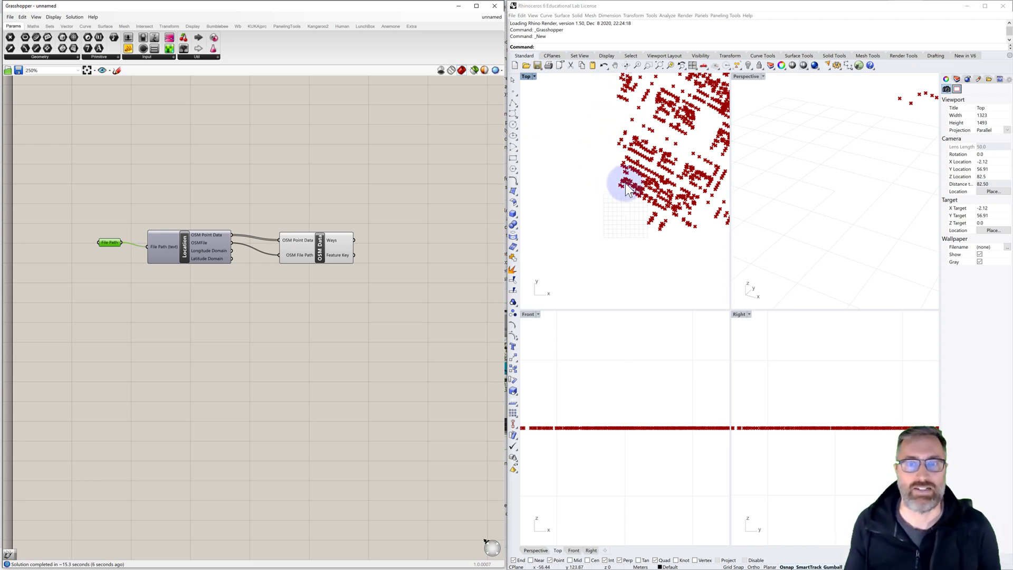
Zoom extents and maximize Rhino's Top view to inspect the NYC.osm point field.
click(660, 65)
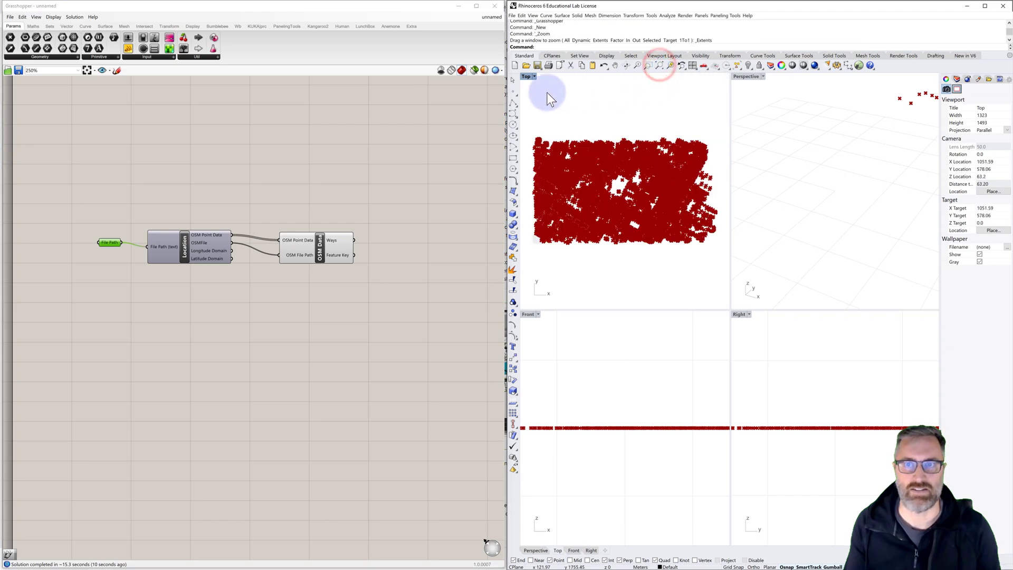
double_click(527, 78)
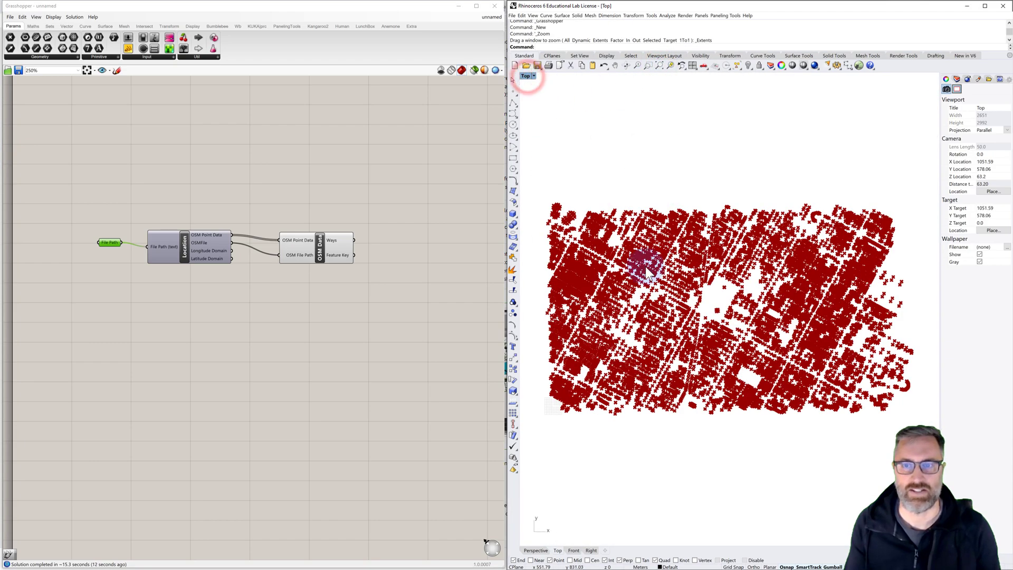
scroll(633, 283, up, 6)
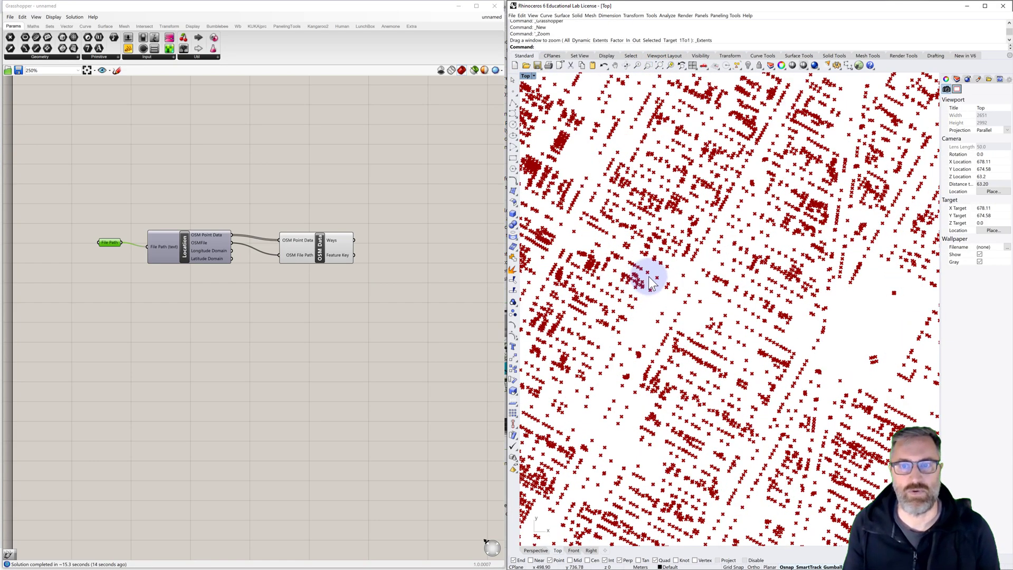
scroll(658, 263, down, 8)
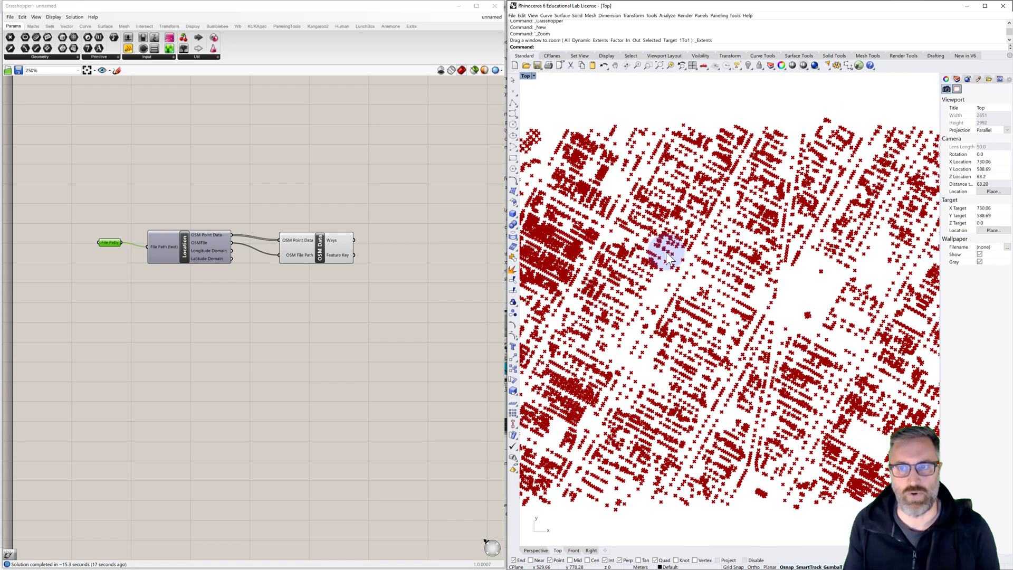
scroll(698, 269, down, 2)
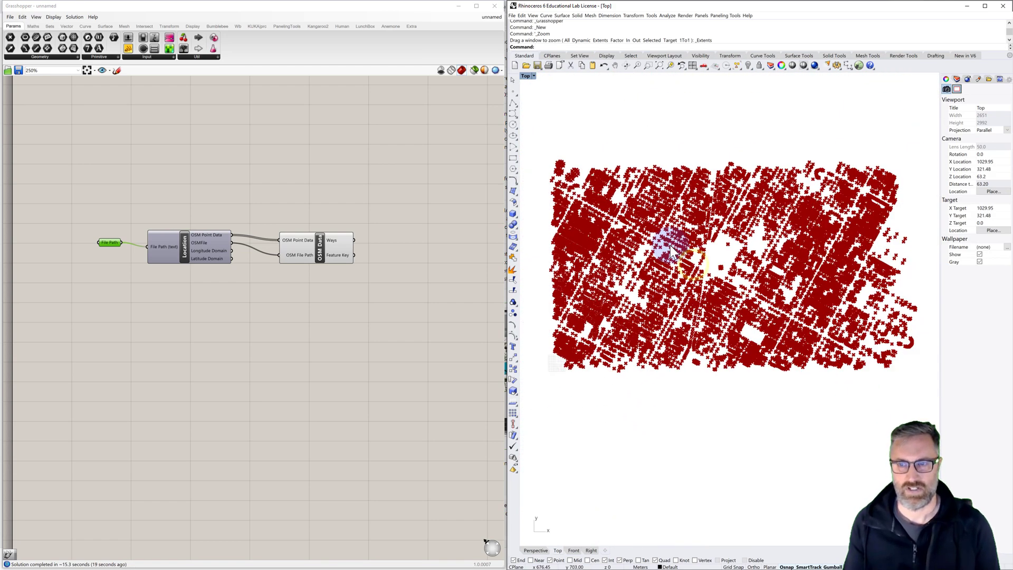
click(319, 249)
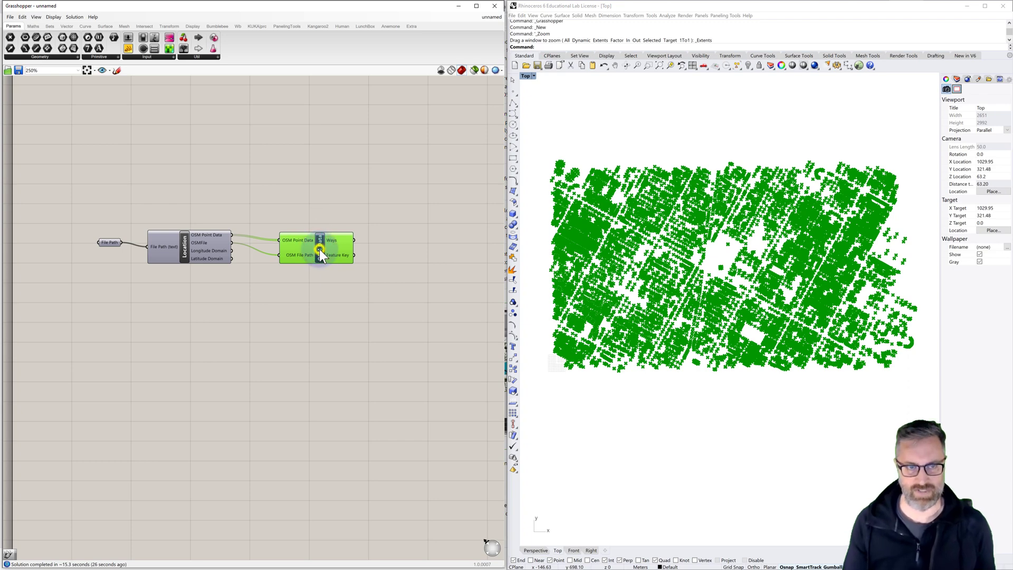
Turn on Create 3D Buildings in OSM Data and maximize Rhino's Perspective view.
right_click(319, 249)
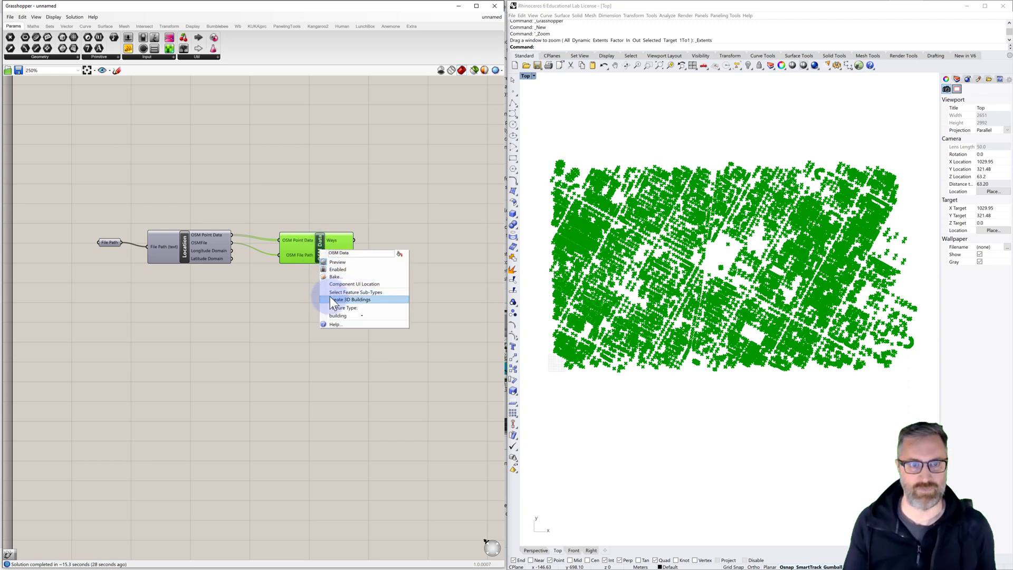
click(351, 300)
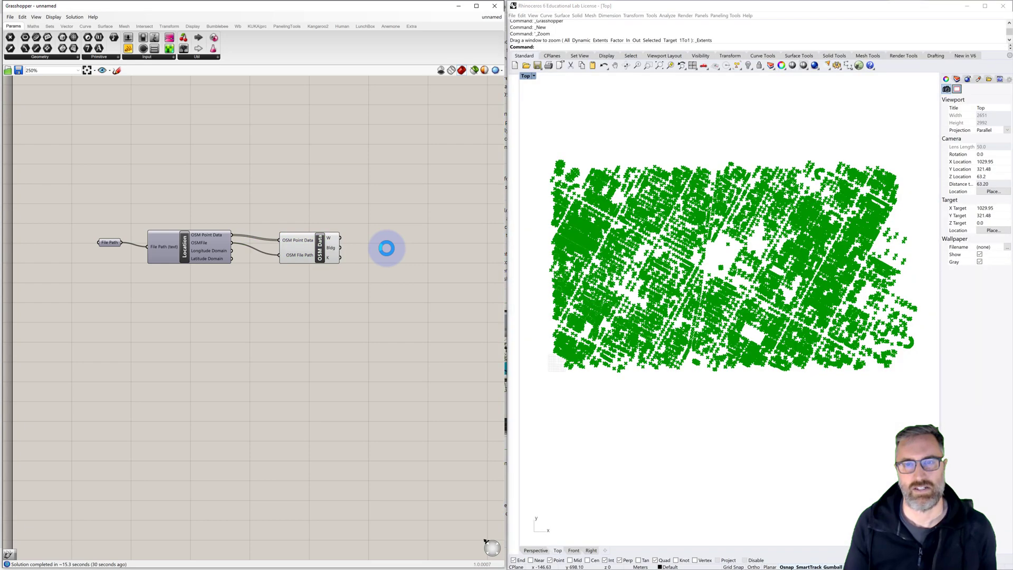
click(613, 107)
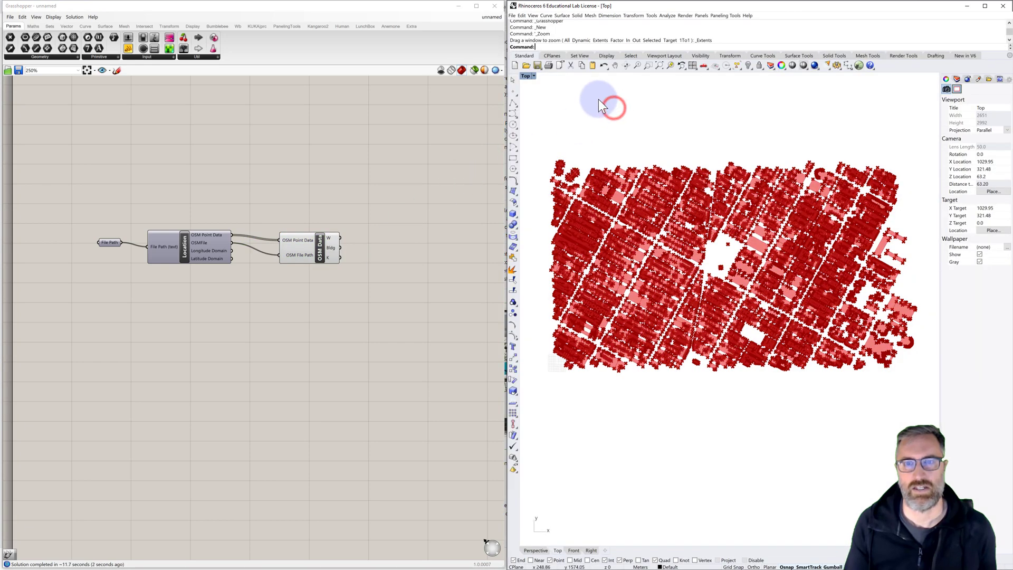
double_click(523, 75)
double_click(743, 75)
Zoom, pan and orbit the Perspective view to inspect the red extruded building blocks.
scroll(692, 161, down, 6)
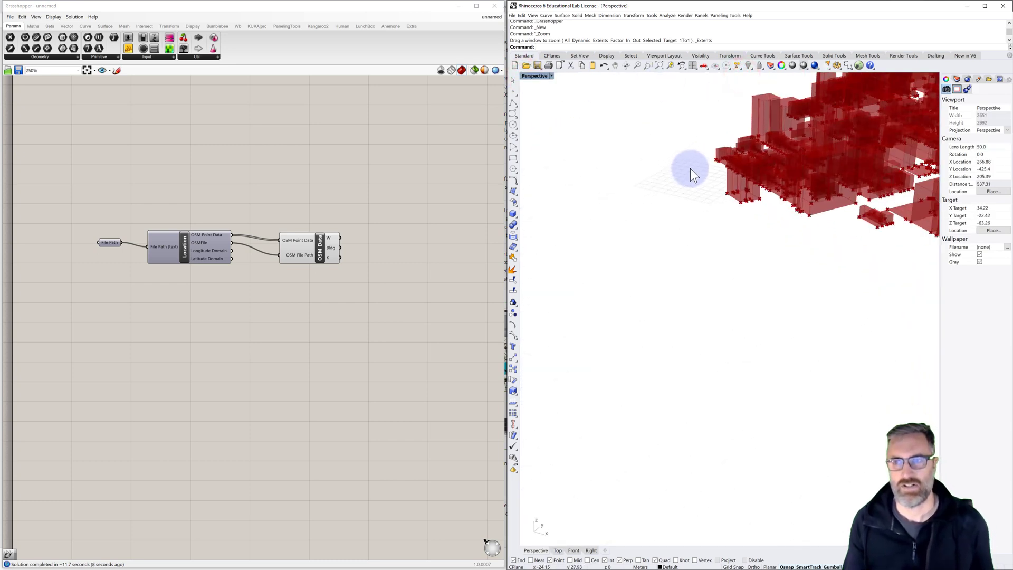
shift+right_drag(749, 150, 624, 219)
scroll(615, 208, down, 5)
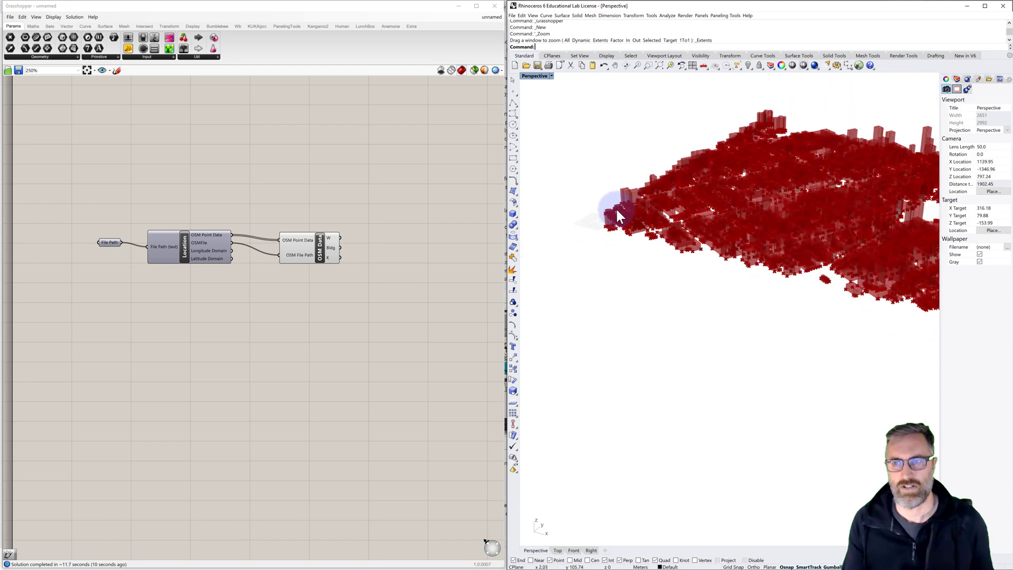
right_drag(681, 186, 751, 212)
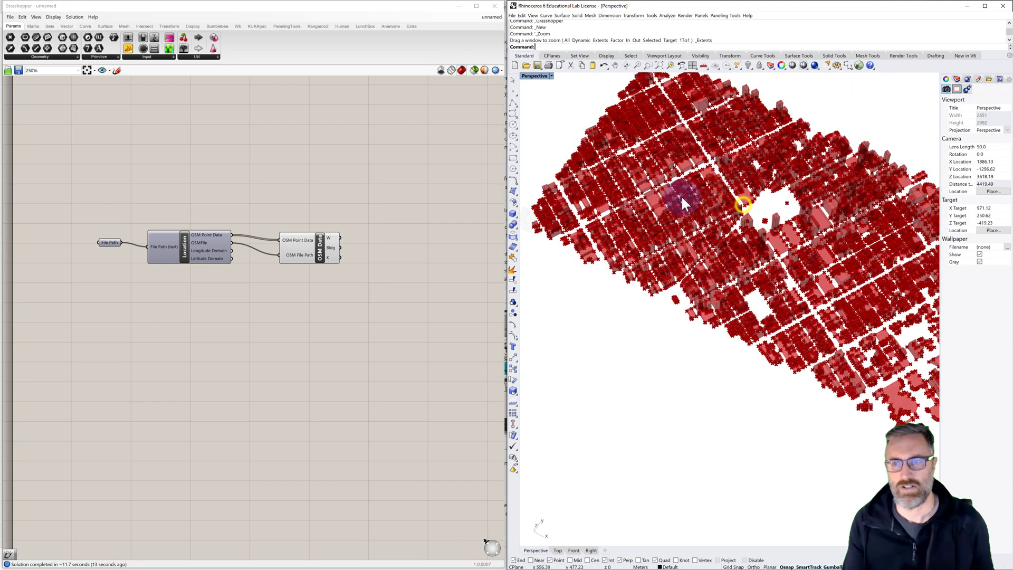
click(660, 65)
right_drag(717, 270, 749, 339)
scroll(701, 328, up, 5)
scroll(711, 327, up, 3)
right_drag(635, 243, 755, 251)
scroll(719, 251, down, 6)
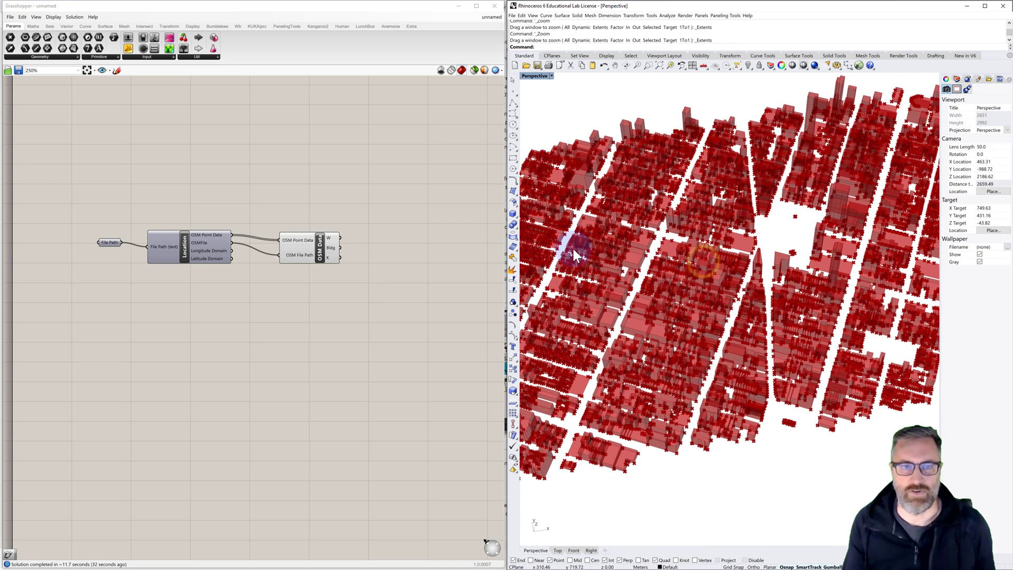
Add a Geometry parameter via 'geo' search and wire OSM Data's Bldg output into it.
double_click(388, 252)
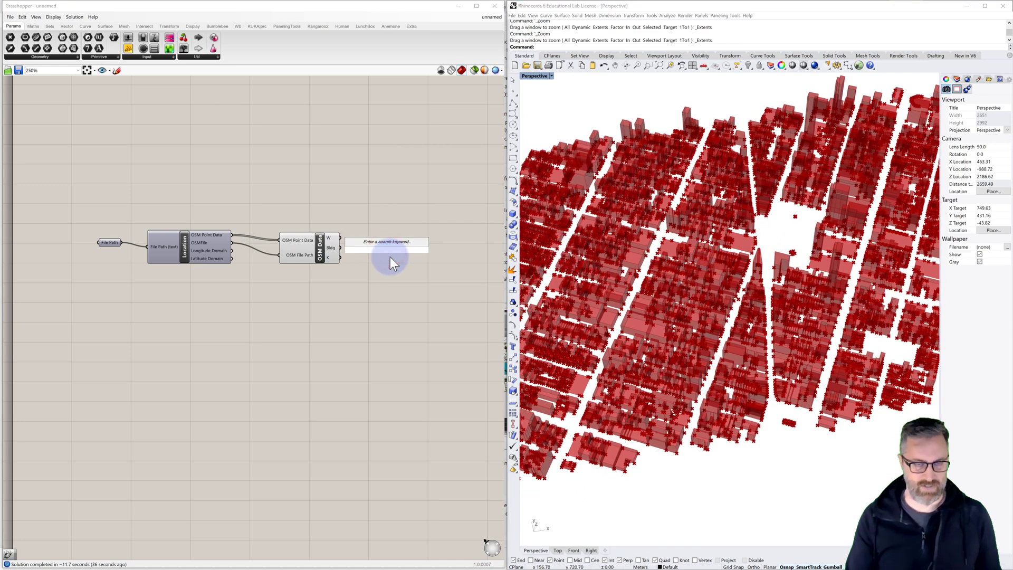
text(geo)
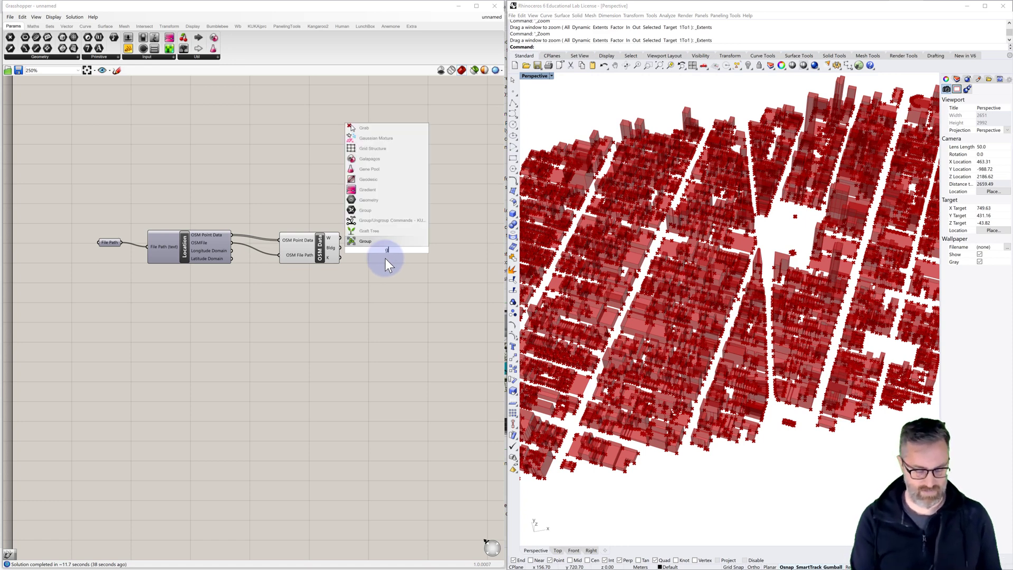
click(366, 242)
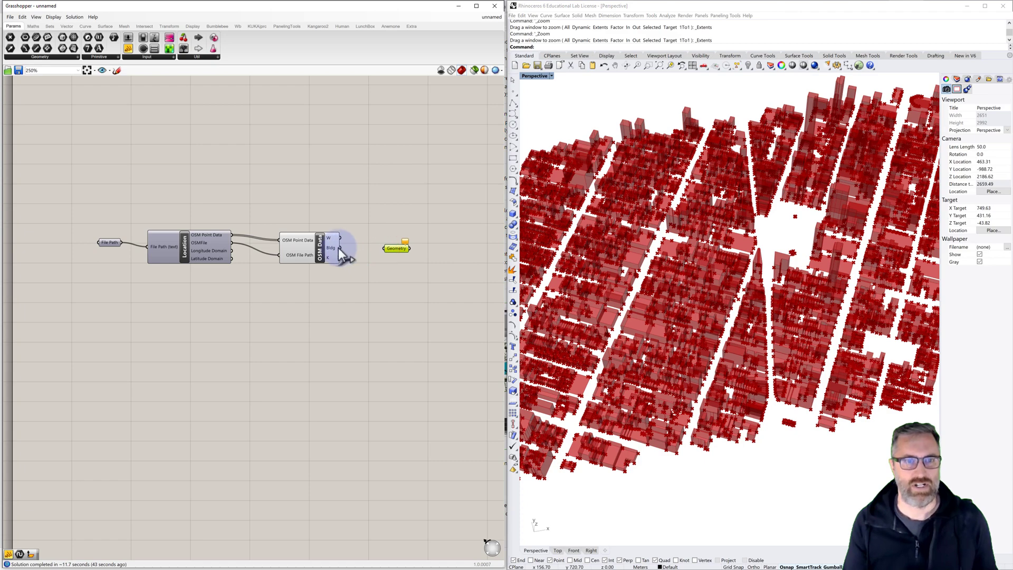
drag(340, 247, 386, 249)
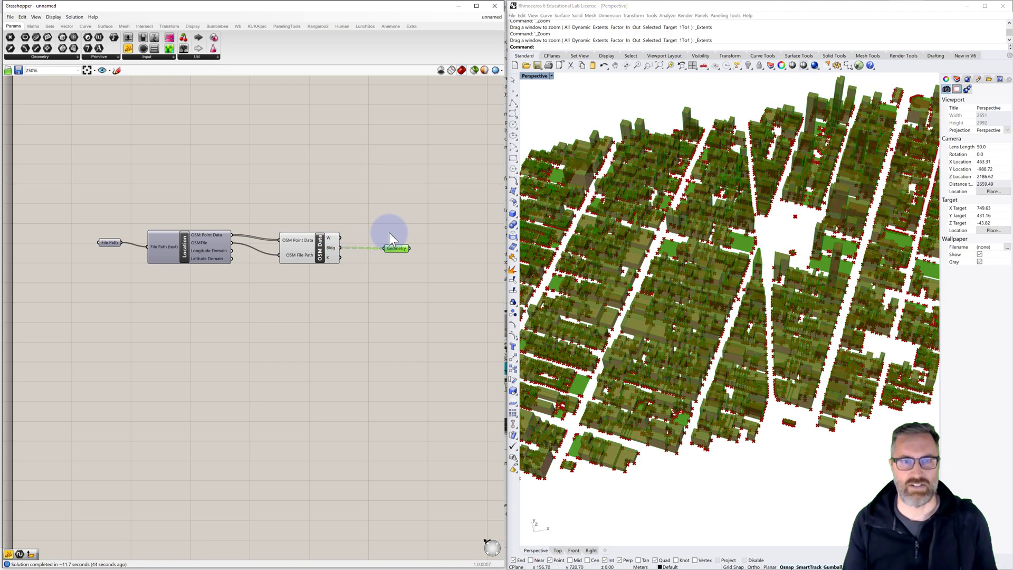
Check OSM Data's options unchanged and orbit the Perspective view around the buildings.
click(389, 233)
click(321, 251)
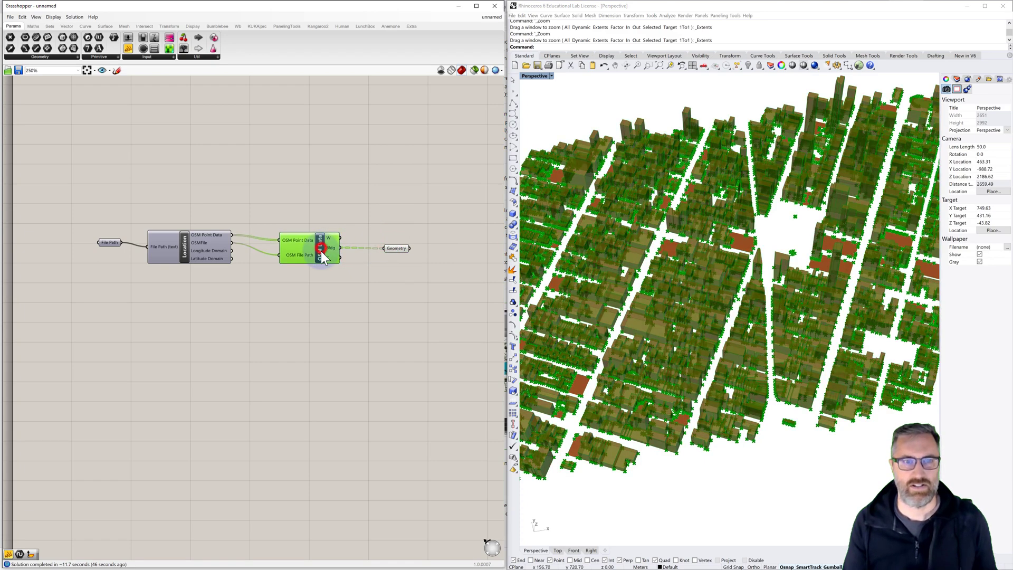
right_click(321, 251)
click(335, 264)
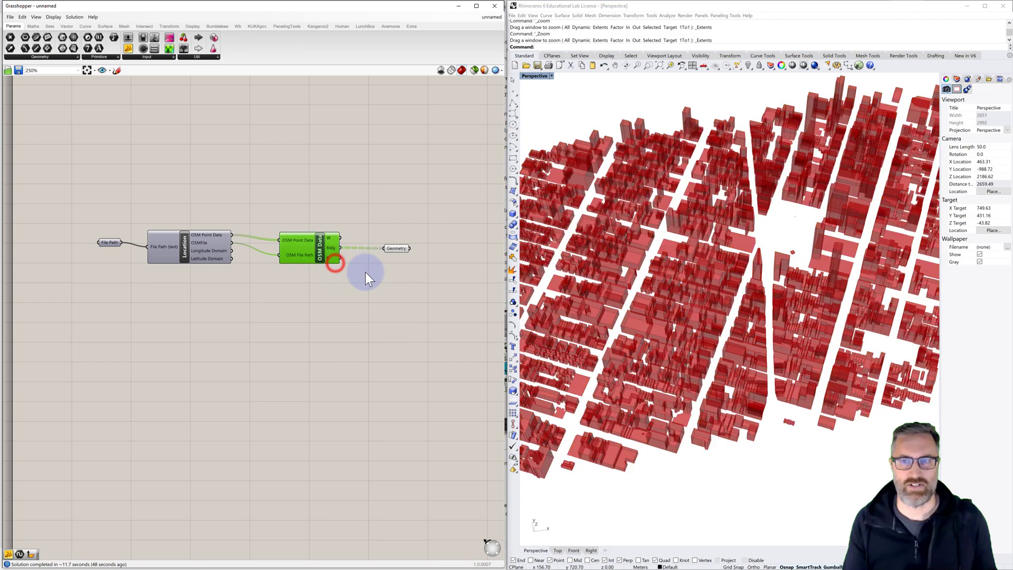
click(426, 296)
mouse_move(686, 346)
right_down()
mouse_move(679, 361)
mouse_move(679, 340)
mouse_move(739, 337)
mouse_move(699, 351)
right_up()
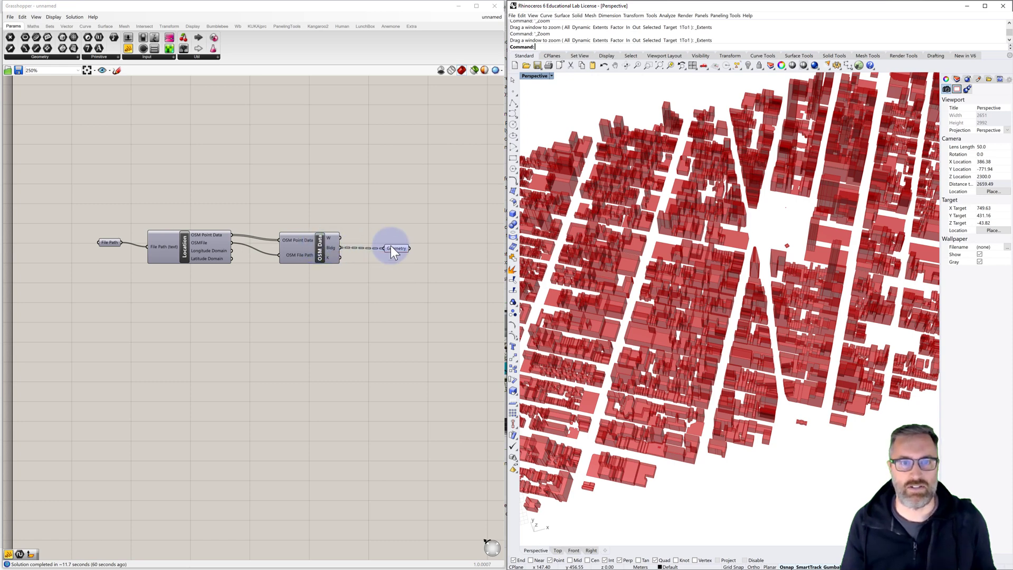
Duplicate the OSM Data component and place the copy below the original.
click(320, 252)
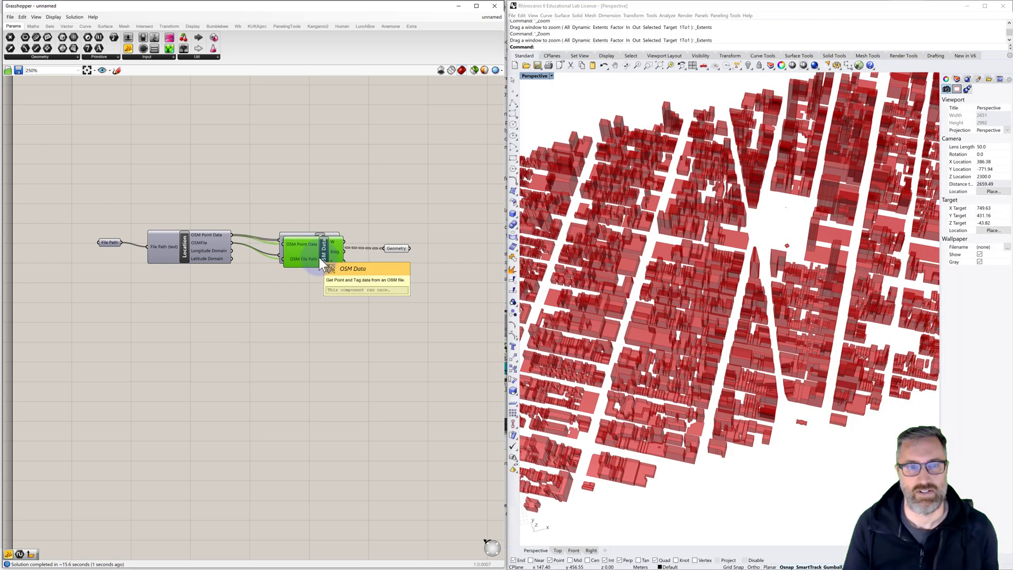
drag(320, 256, 316, 296)
click(321, 255)
right_click(319, 249)
click(378, 225)
Turn off the Geometry parameter's preview and disable the original OSM Data component.
click(397, 245)
right_click(397, 246)
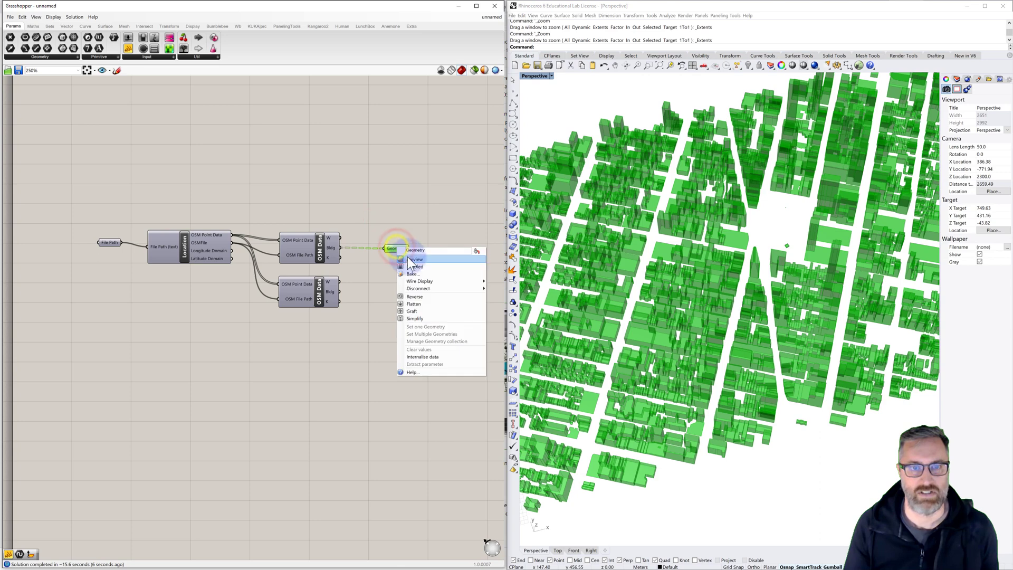
click(414, 259)
click(320, 251)
right_click(319, 252)
click(334, 270)
click(324, 206)
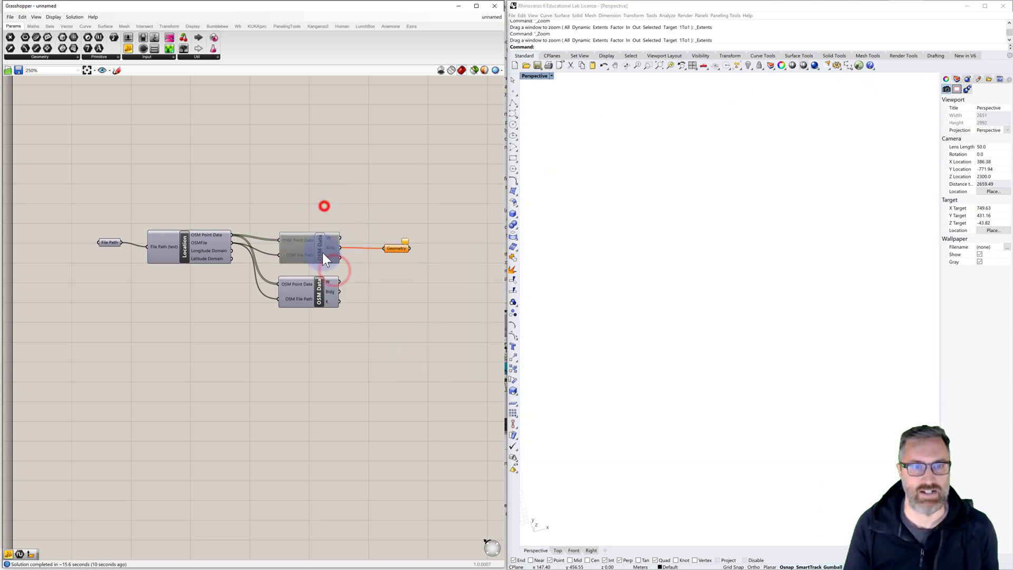
Enable the copied OSM Data component and untick its Create 3D Buildings option.
click(319, 296)
right_click(319, 296)
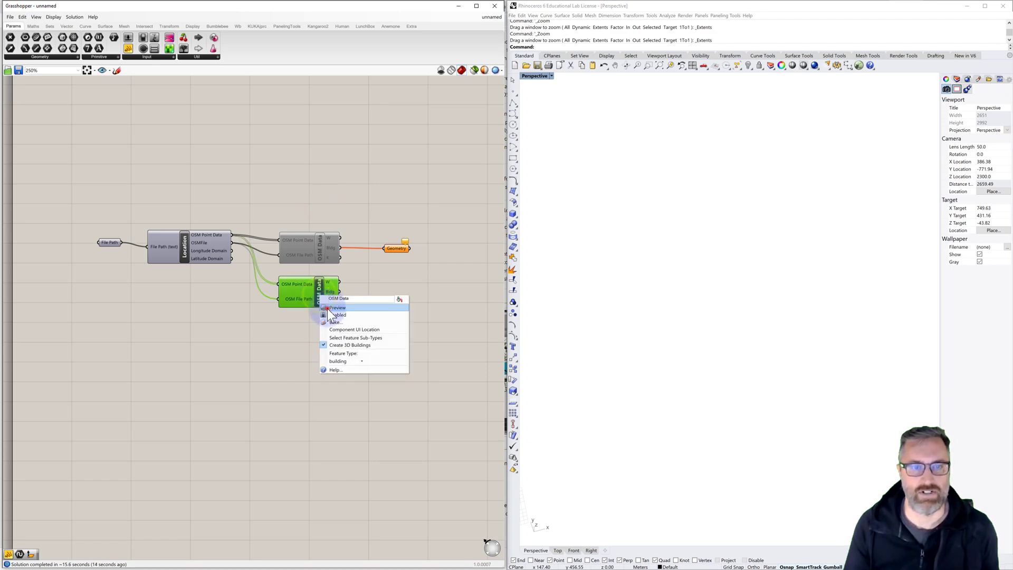
click(339, 315)
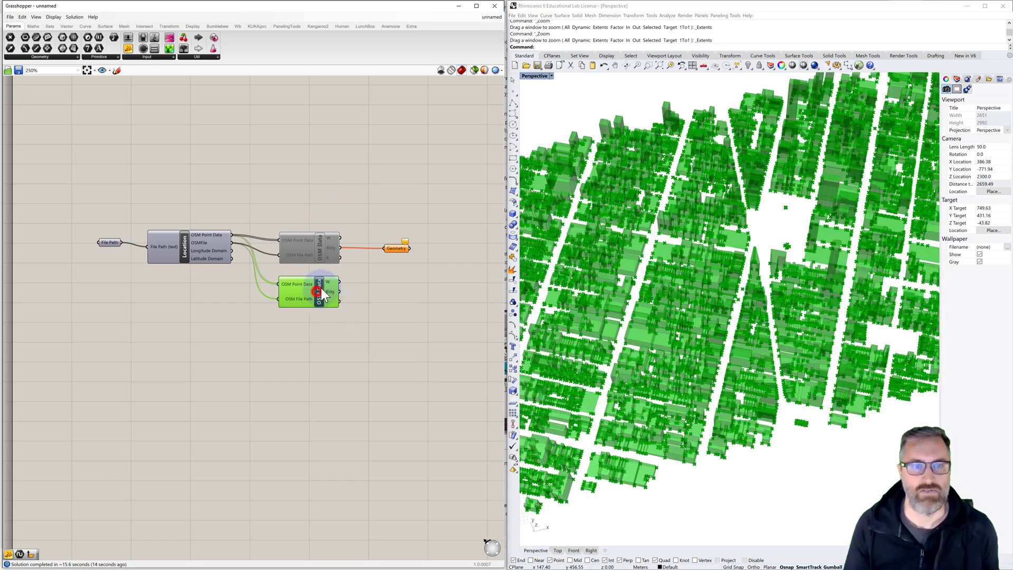
right_click(319, 290)
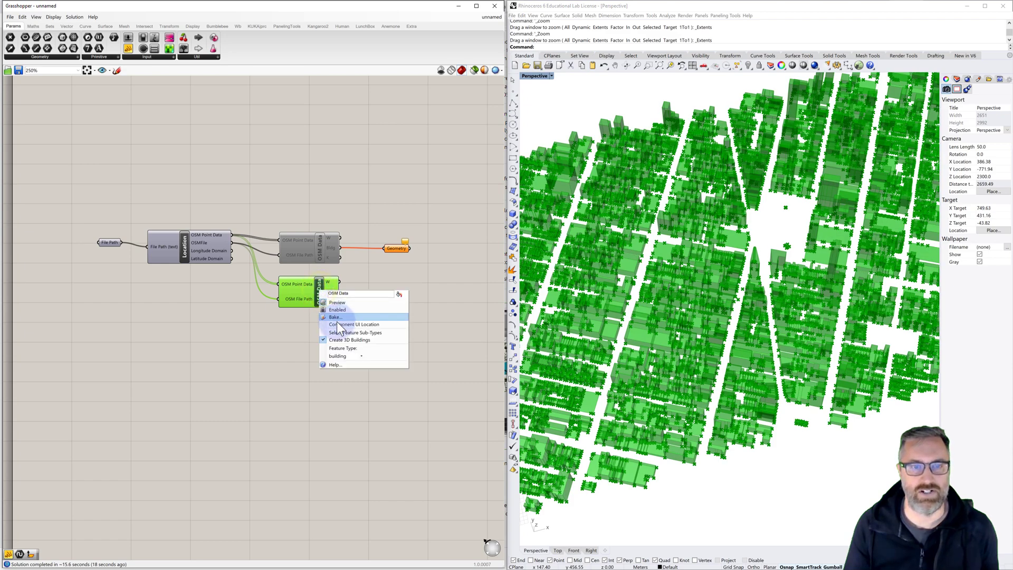
click(342, 341)
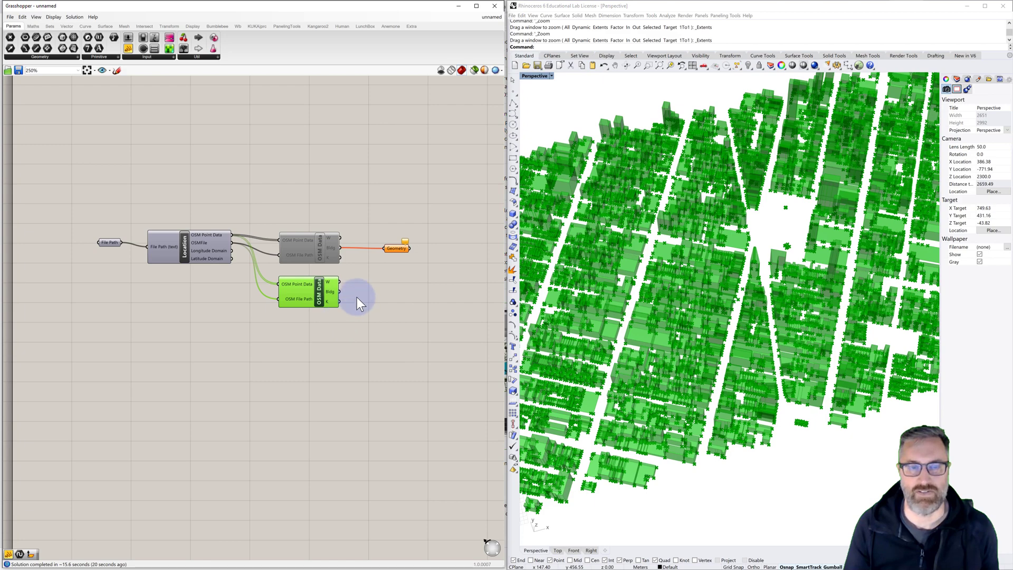
right_click(318, 290)
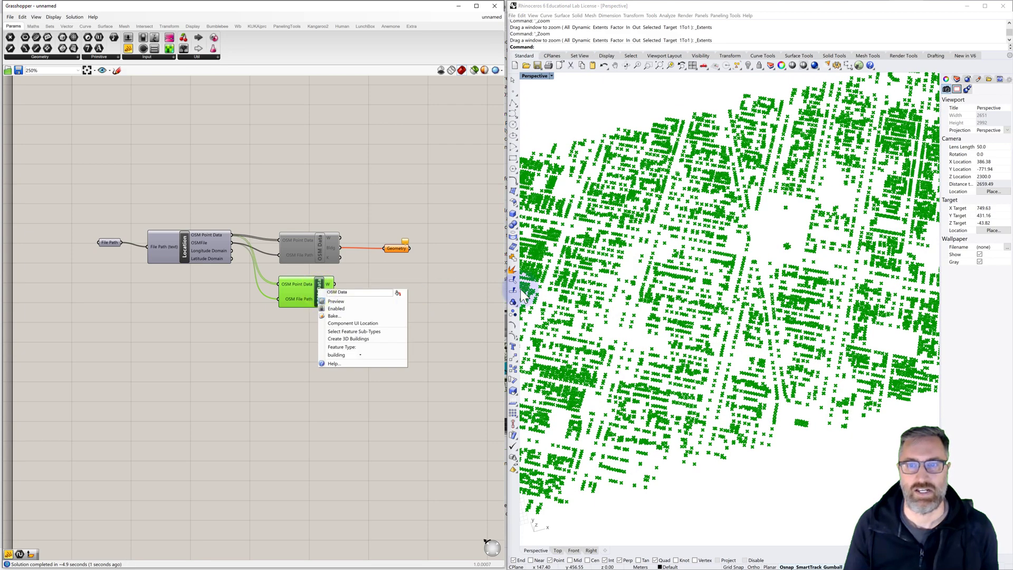
click(386, 263)
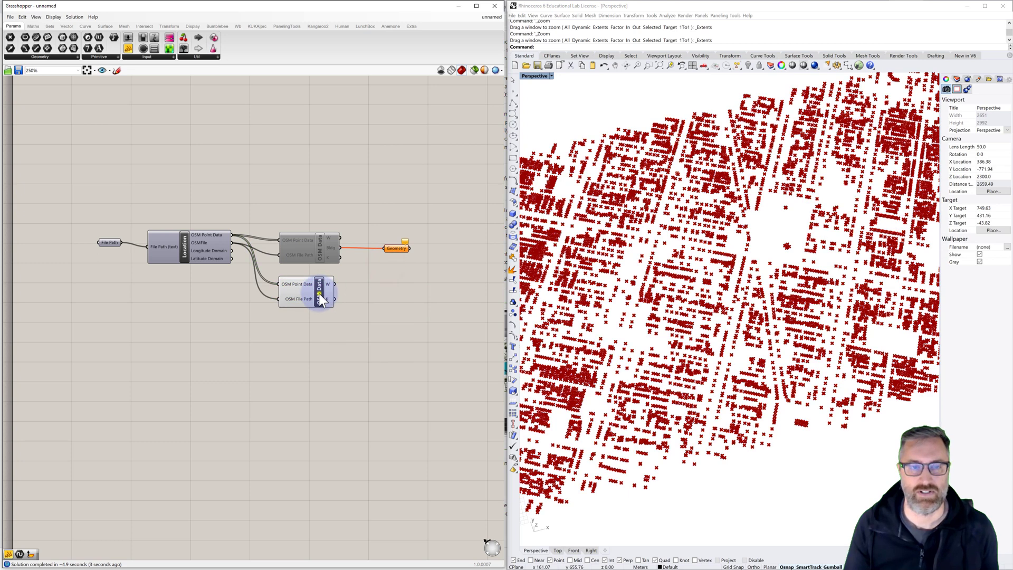
right_click(319, 293)
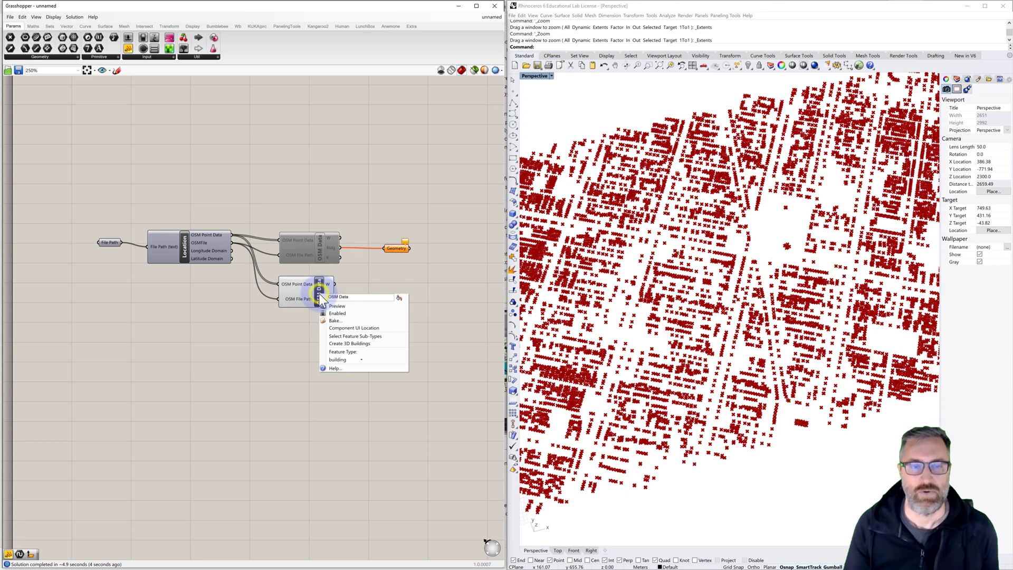
click(343, 360)
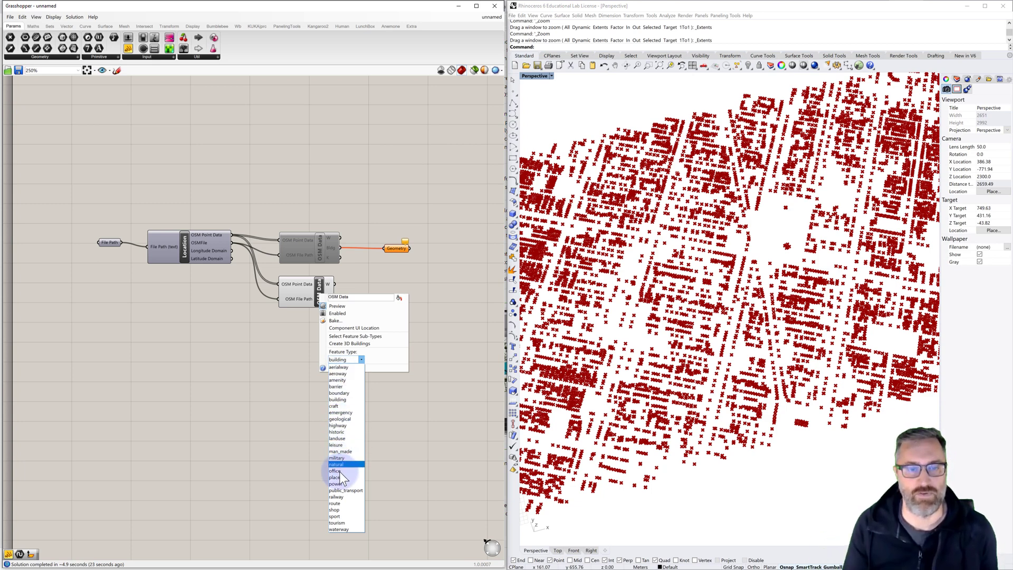
click(375, 397)
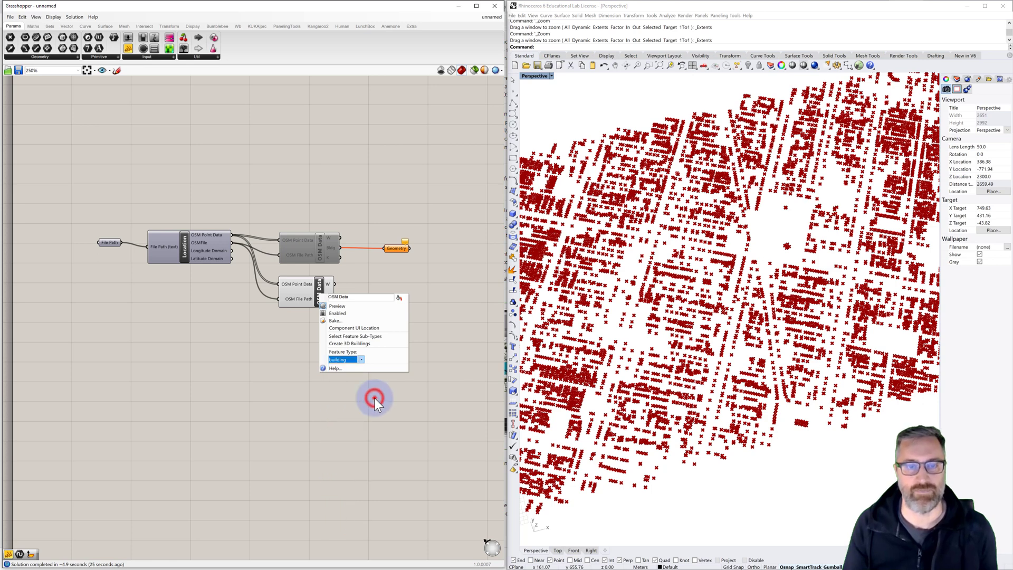
Add a PolyLine component via 'poly' and feed OSM Data's building points into its Vertices.
click(357, 344)
right_drag(372, 307, 331, 308)
double_click(335, 289)
text(poly)
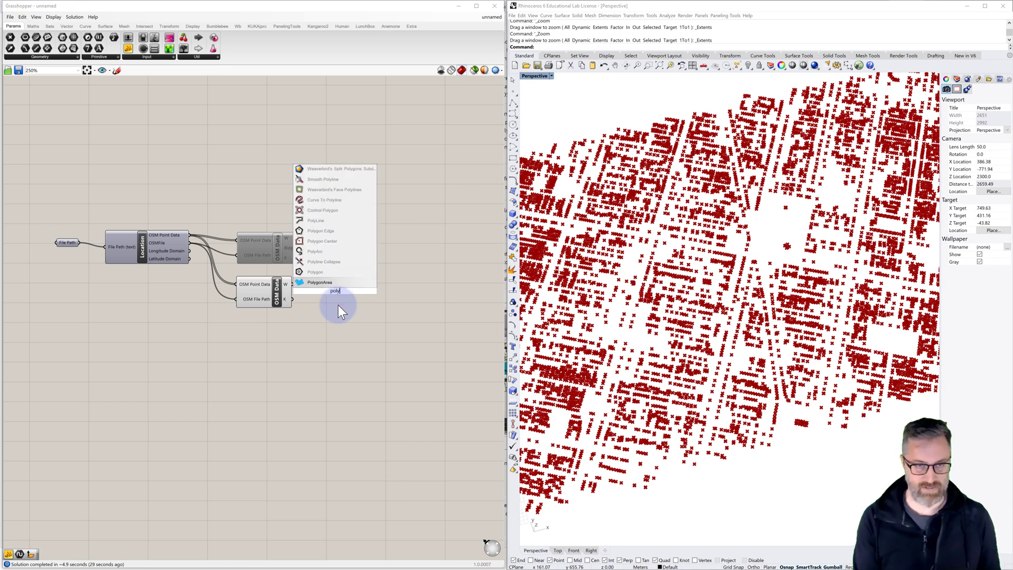
click(318, 223)
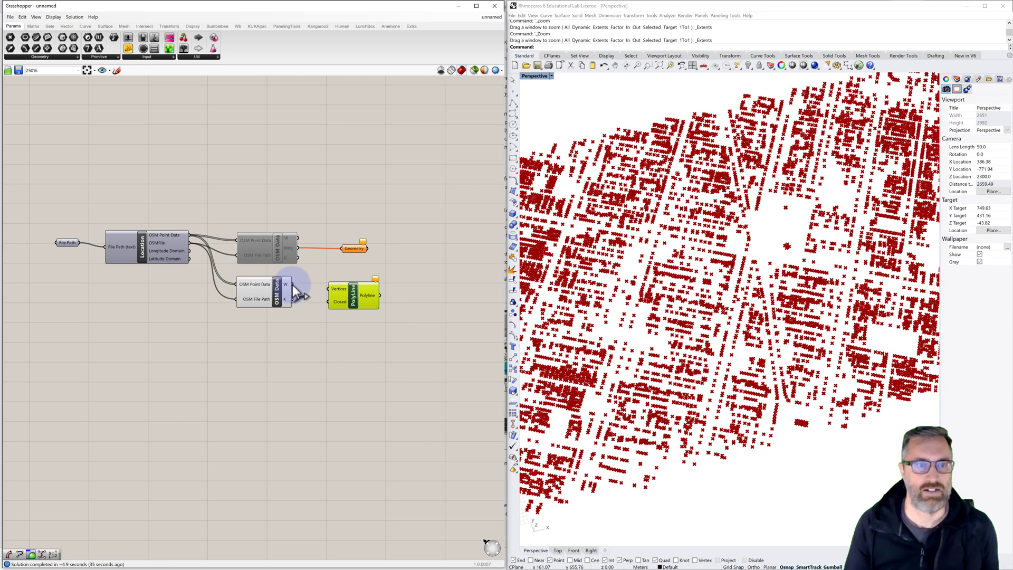
drag(292, 284, 326, 290)
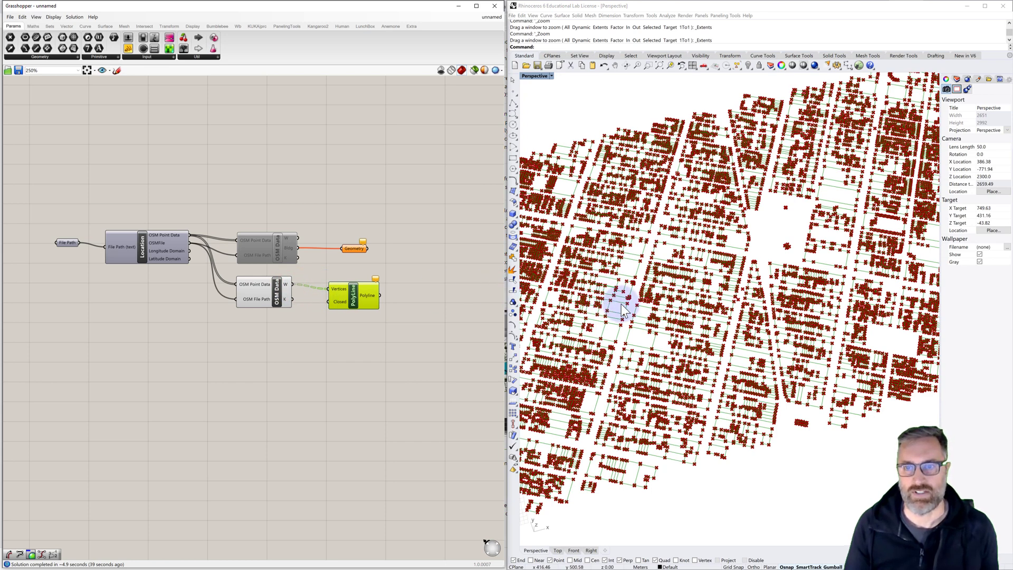
Turn off OSM Data's point preview and zoom out in Rhino to view the outlines.
click(278, 290)
right_click(278, 291)
click(295, 304)
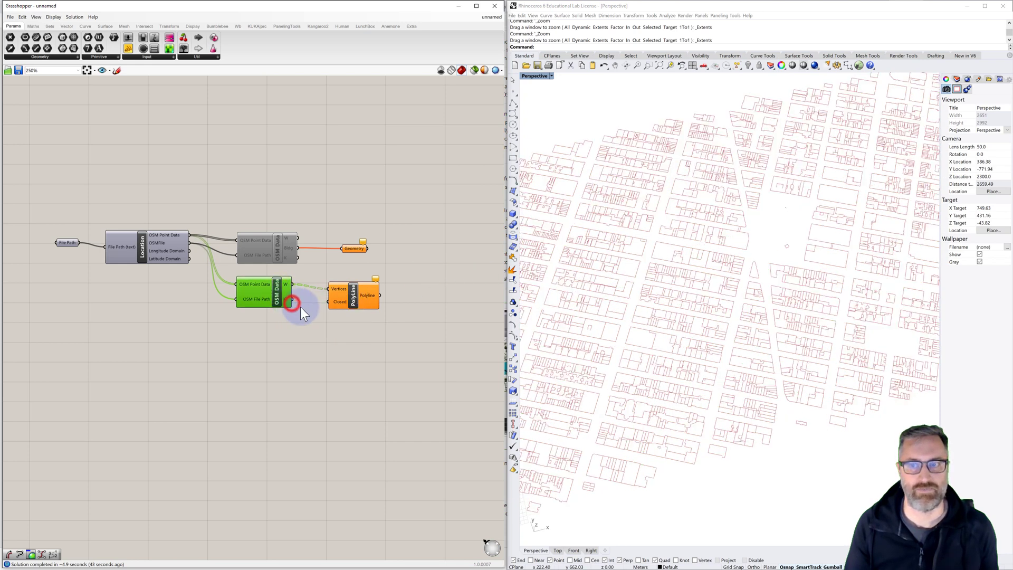
scroll(679, 321, down, 5)
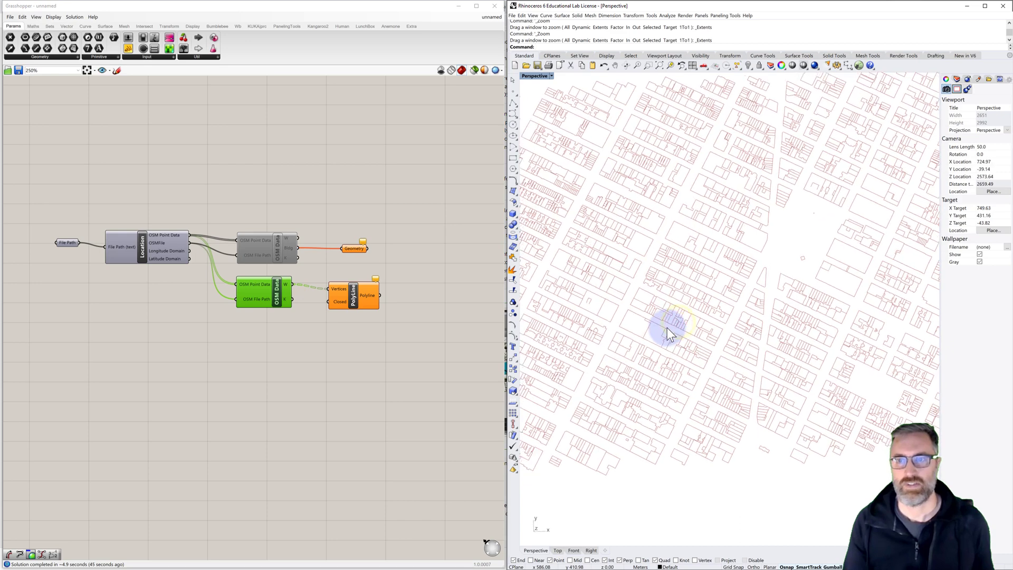
scroll(667, 328, down, 4)
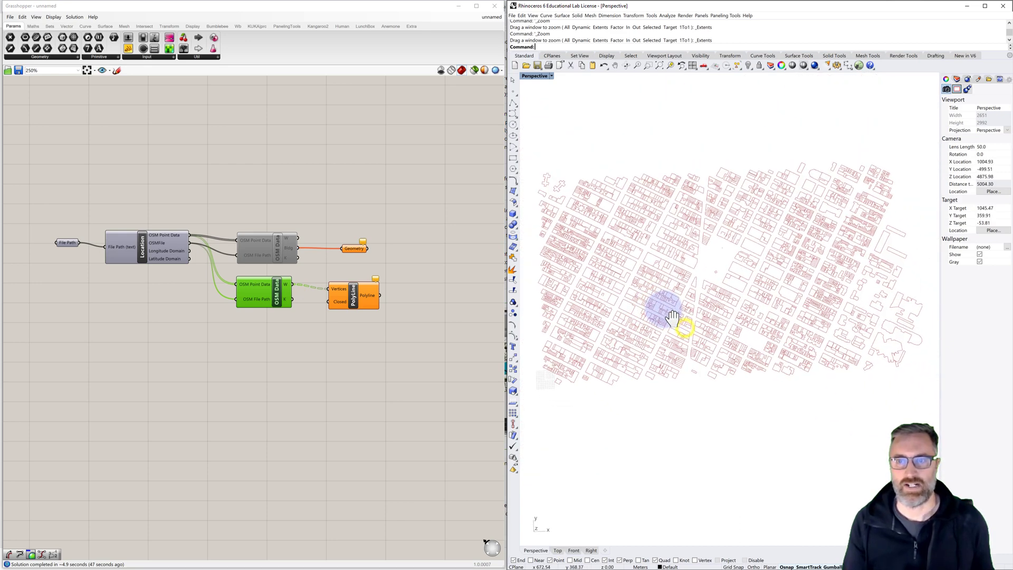
right_drag(678, 311, 679, 308)
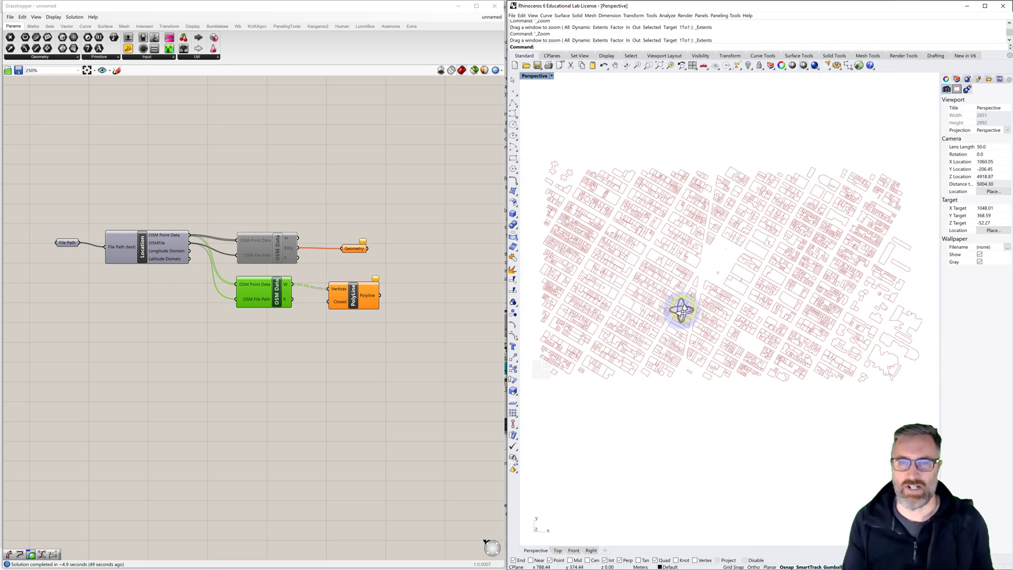
drag(356, 298, 346, 296)
click(390, 290)
right_drag(404, 288, 372, 291)
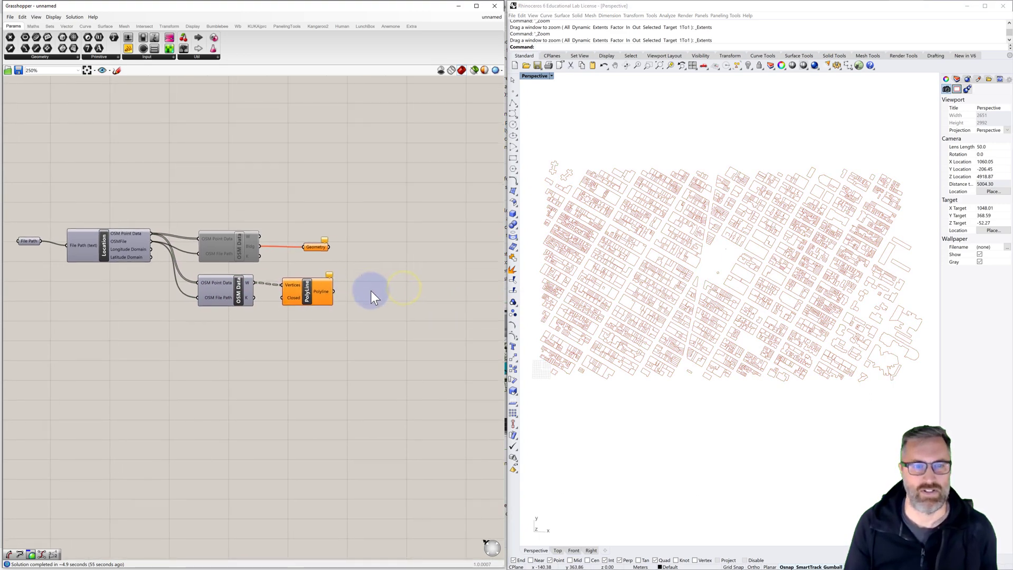
Add Boundary Surfaces via 'boun' and feed the PolyLine output into its Edges input.
double_click(378, 290)
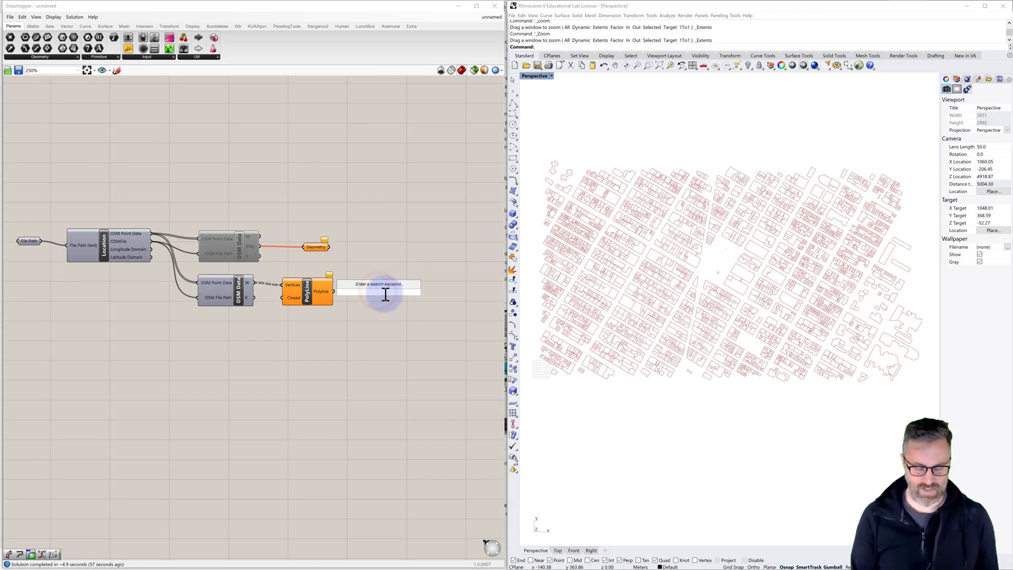
text(boun)
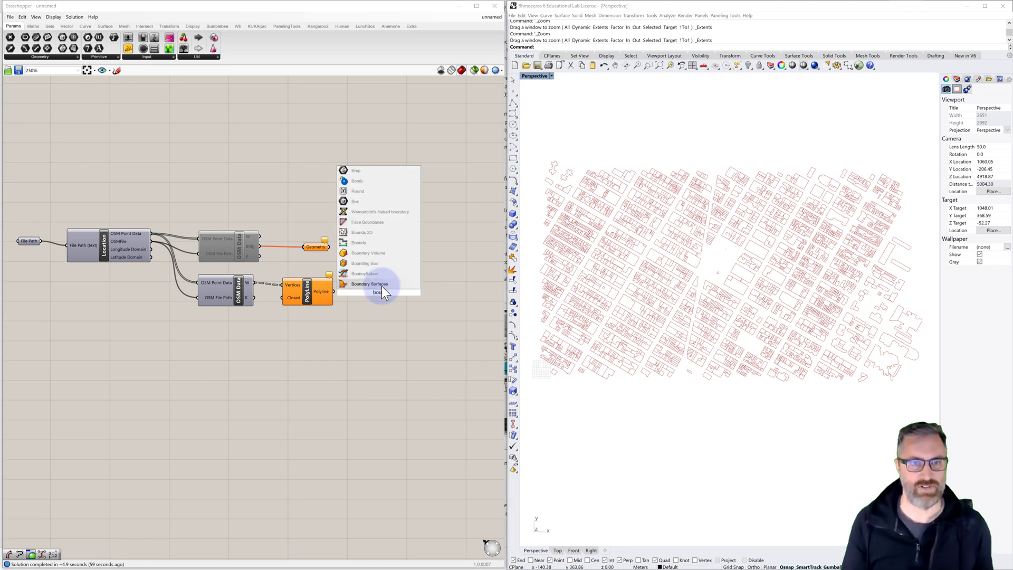
click(372, 283)
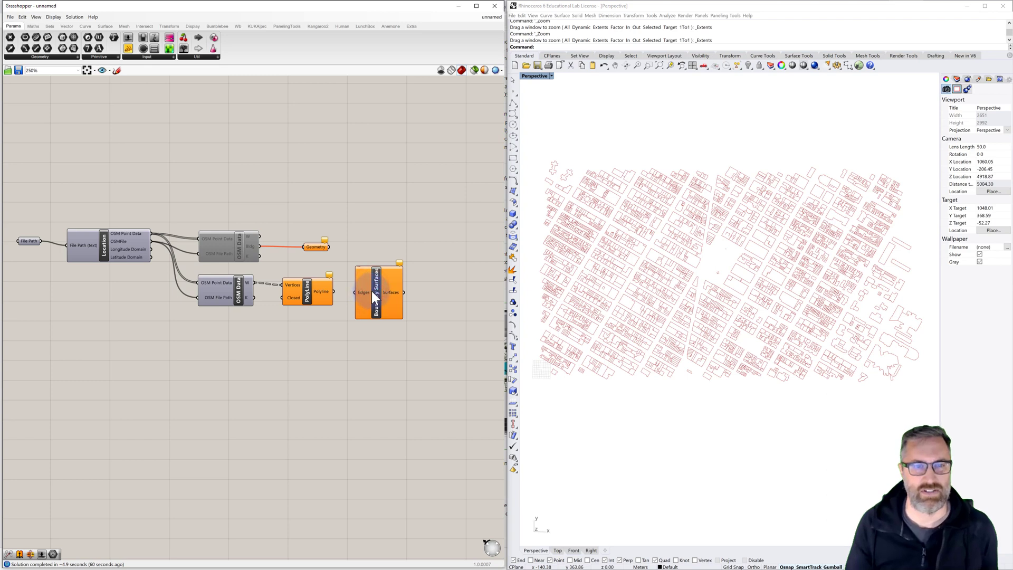
drag(381, 291, 394, 290)
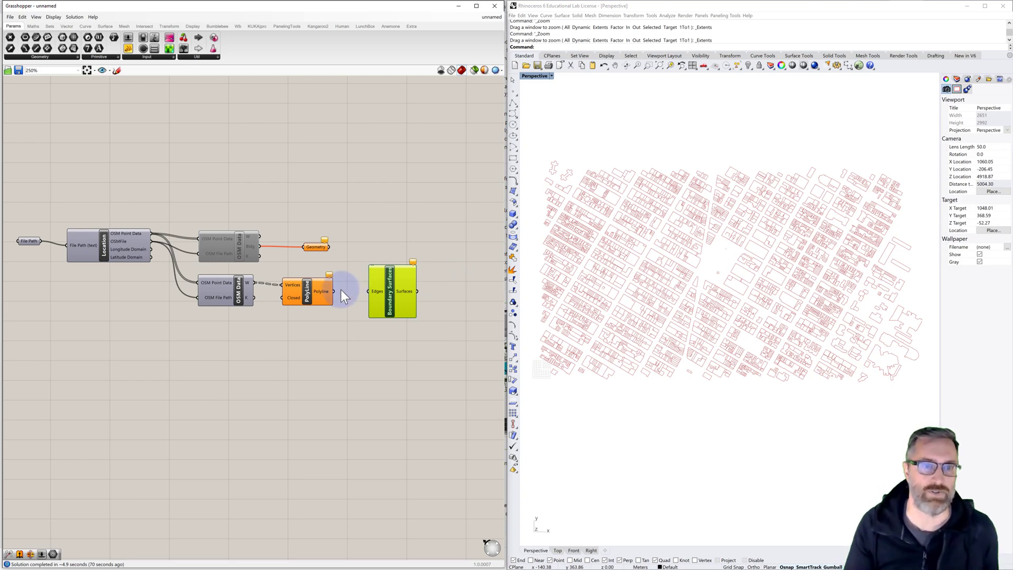
drag(334, 291, 371, 289)
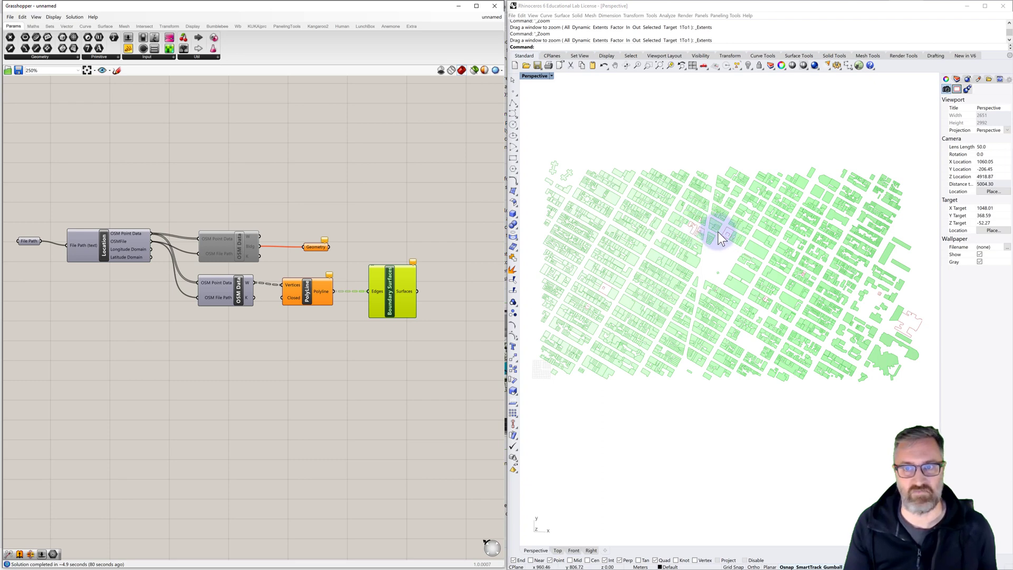
scroll(600, 298, up, 8)
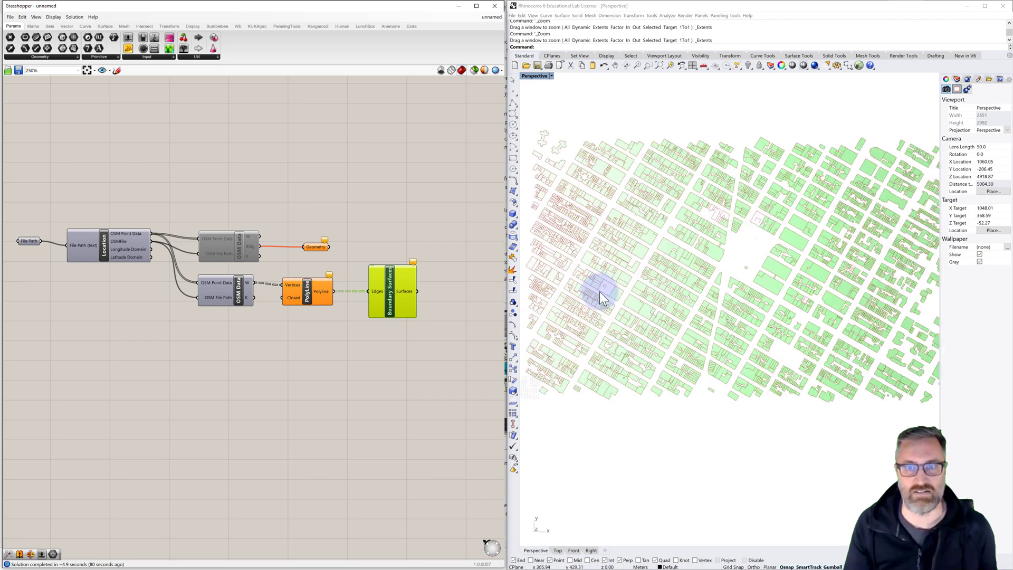
scroll(615, 279, up, 3)
scroll(615, 271, down, 10)
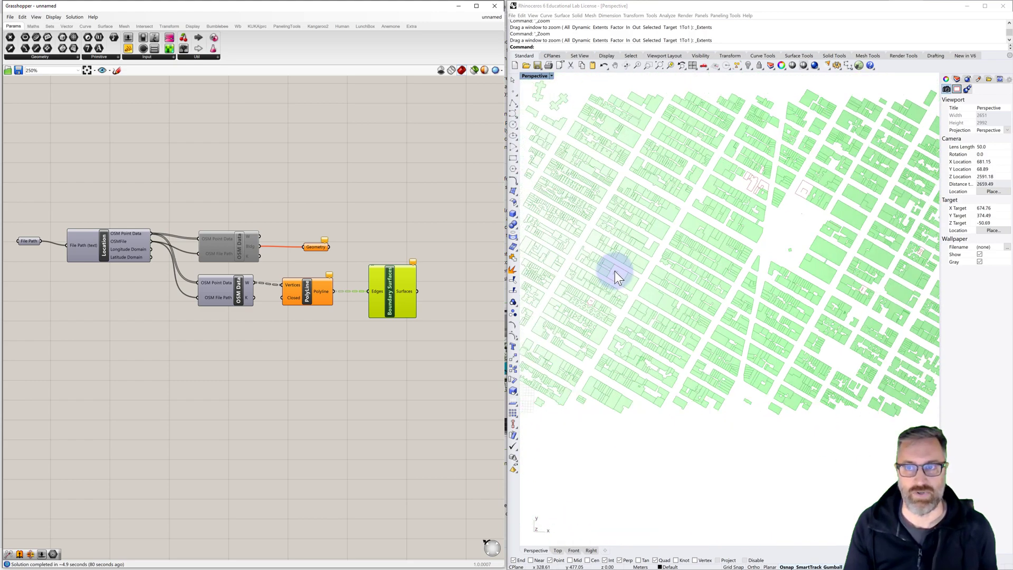
right_drag(645, 245, 681, 242)
right_drag(444, 310, 412, 293)
Add a Custom Preview from Display > Preview and feed the boundary surfaces into its Geometry.
double_click(423, 290)
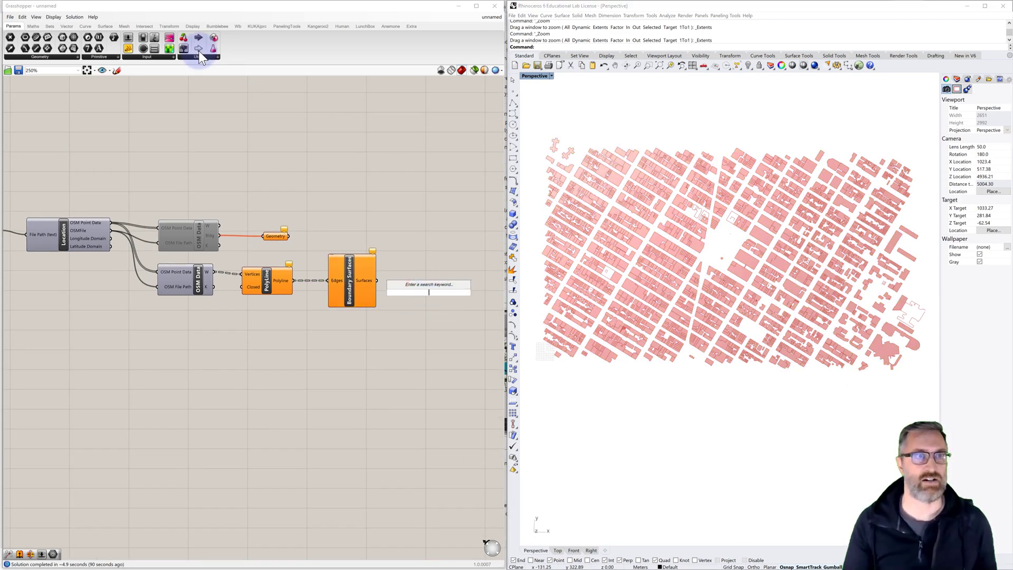
click(190, 26)
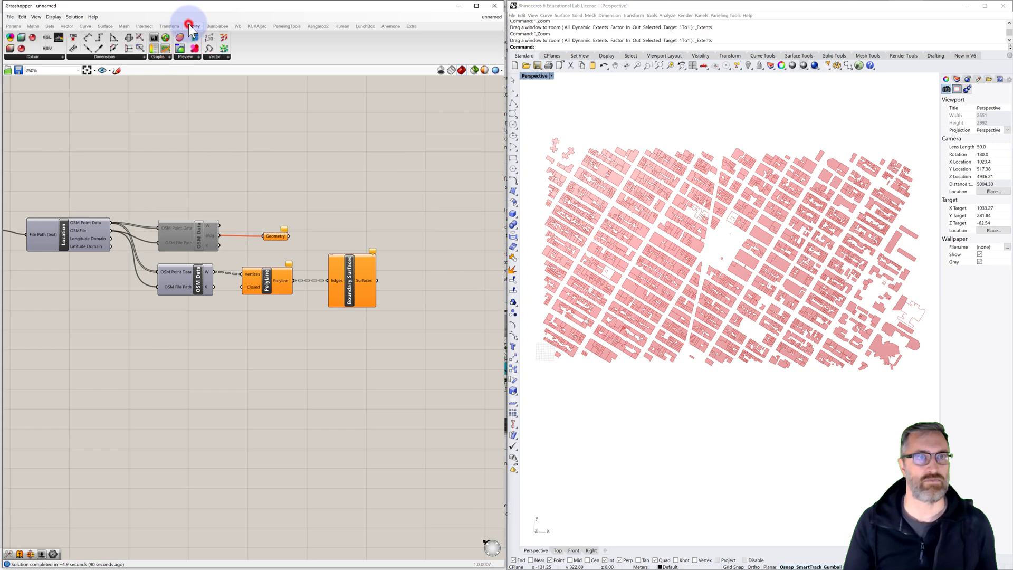
click(186, 56)
drag(197, 79, 435, 280)
click(448, 292)
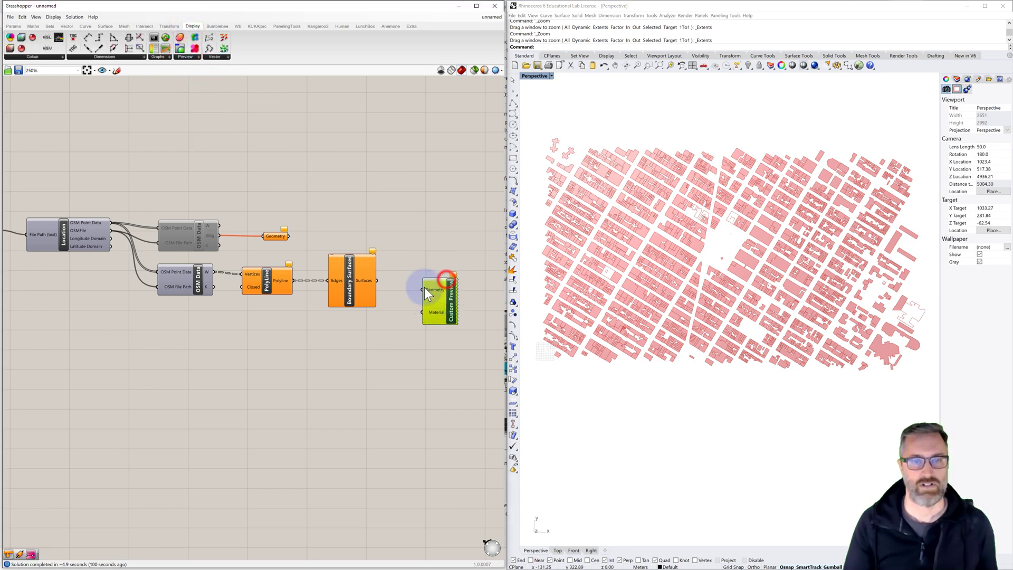
drag(376, 280, 422, 290)
click(412, 314)
Add a near-black Colour Swatch and wire it into Custom Preview's Material input.
double_click(389, 325)
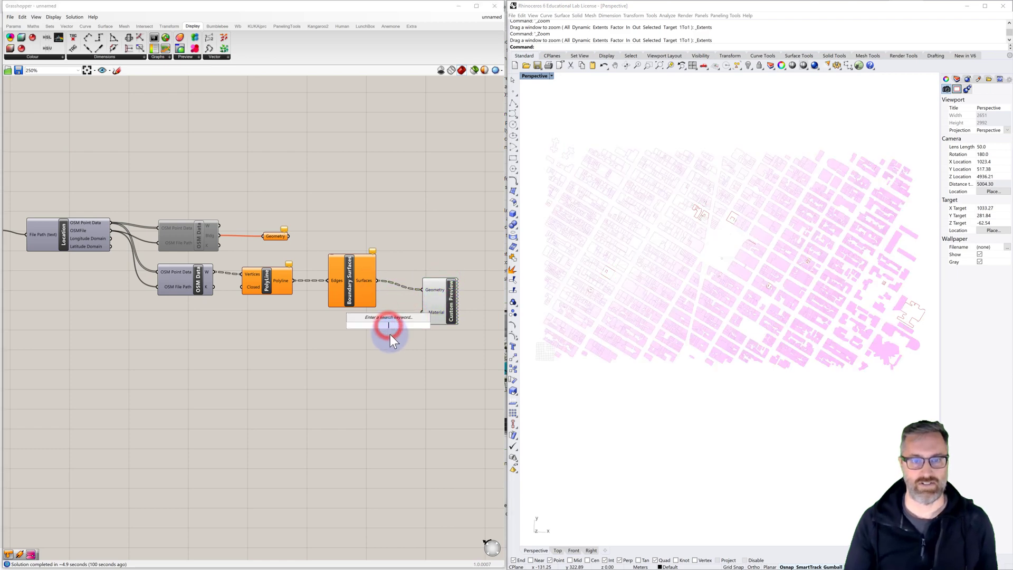
text(swat)
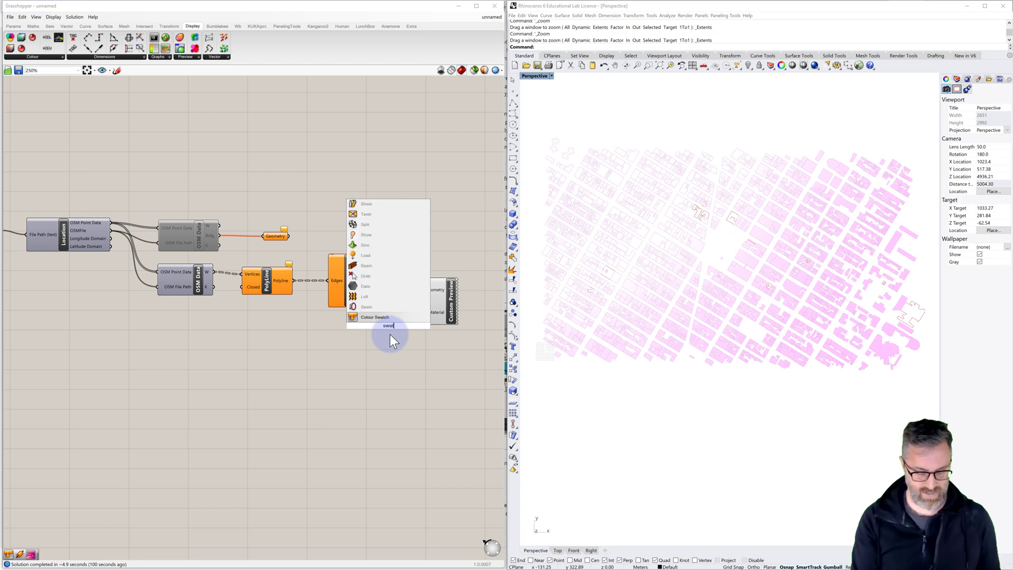
click(373, 316)
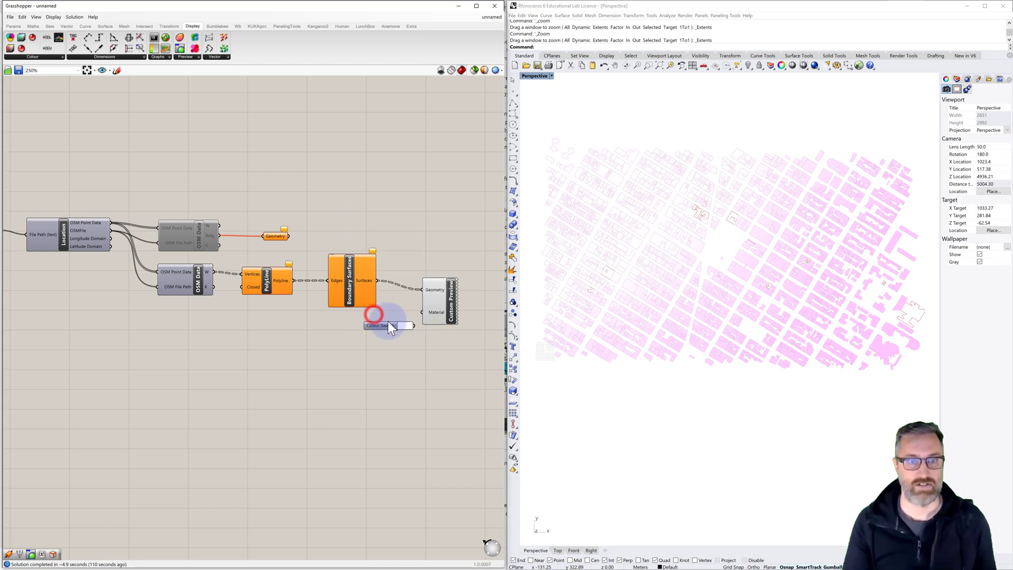
click(385, 327)
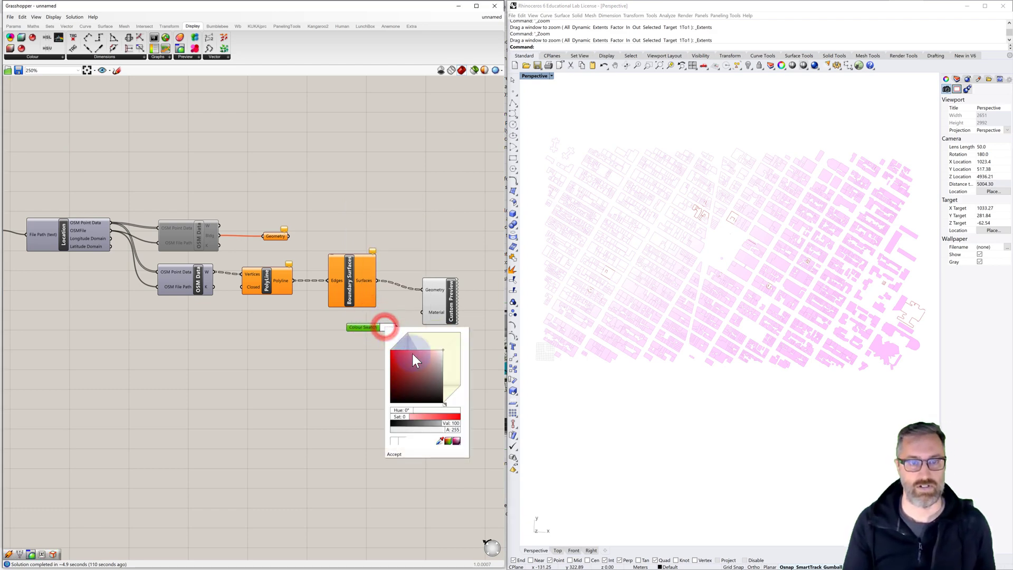
drag(424, 367, 446, 409)
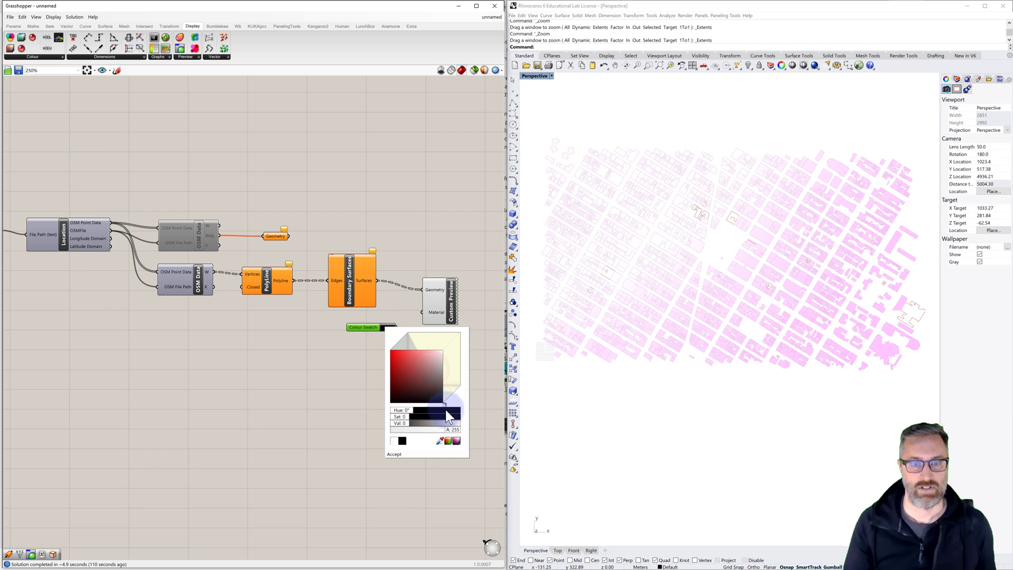
click(396, 457)
drag(394, 327, 422, 312)
click(425, 353)
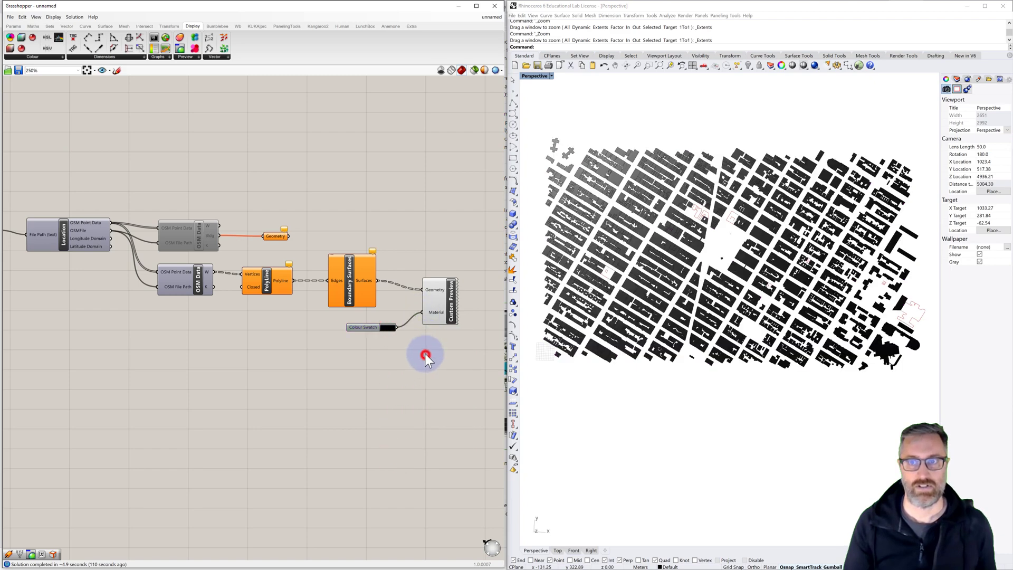
Highlight the Boundary Surfaces and Polyline previews, then orbit and zoom Rhino's Perspective view.
click(352, 290)
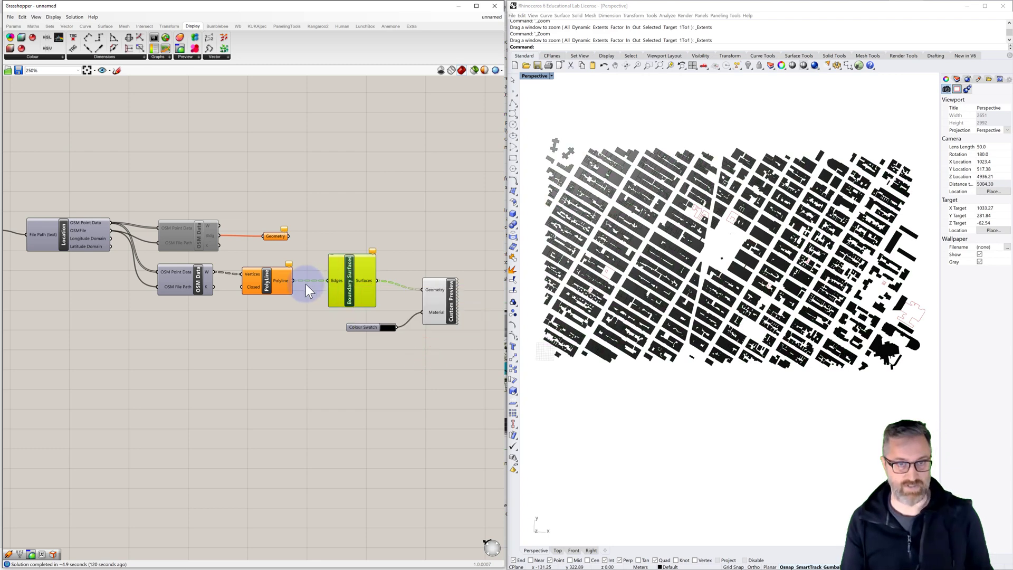
click(269, 283)
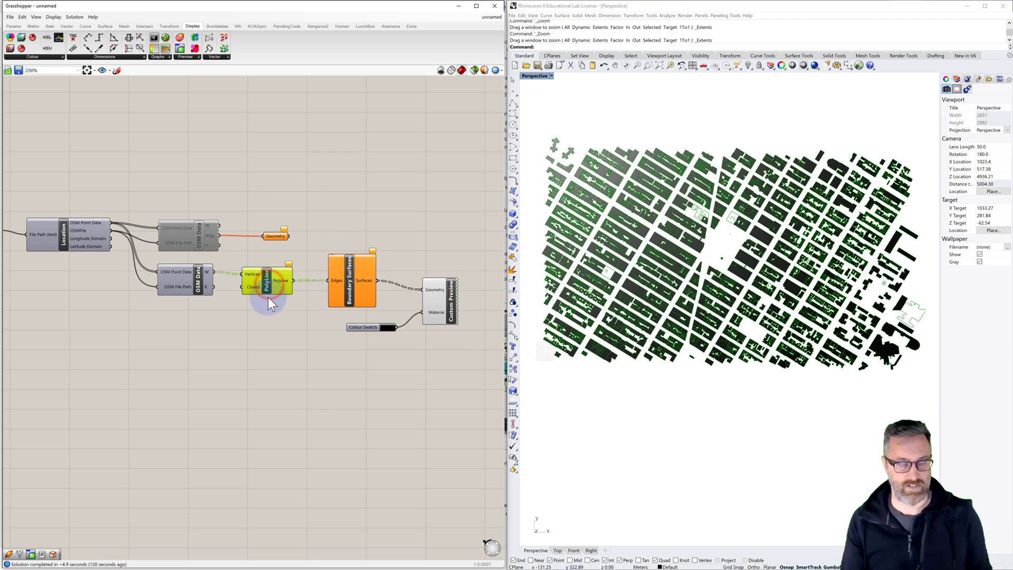
click(267, 312)
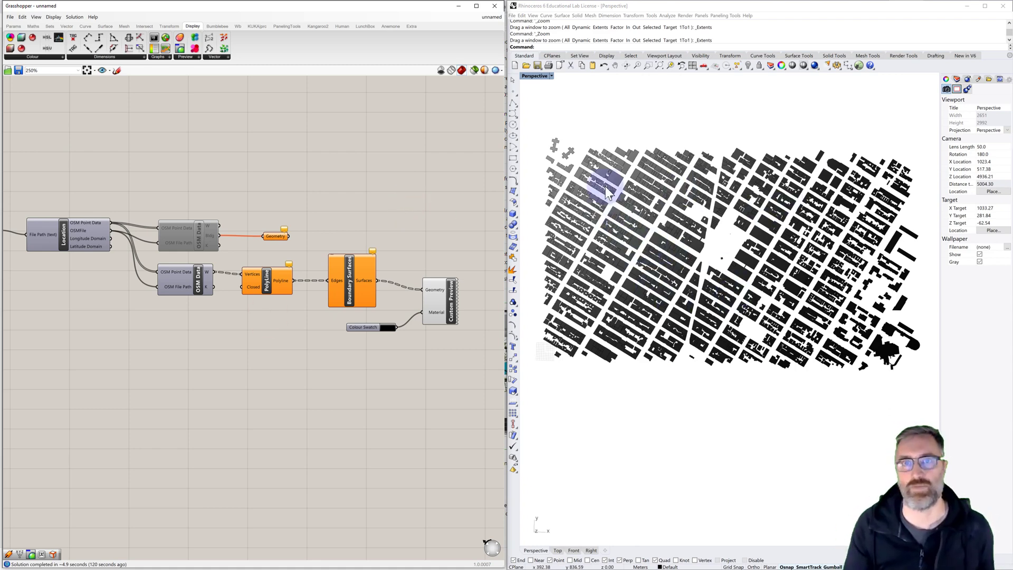
right_drag(693, 288, 626, 285)
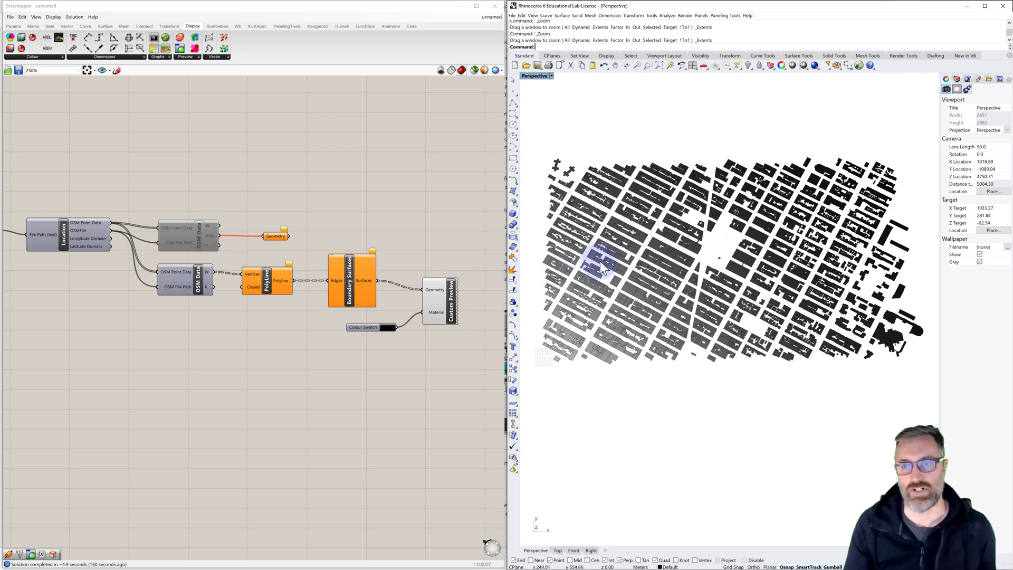
mouse_move(604, 268)
right_down()
mouse_move(593, 271)
mouse_move(601, 270)
right_up()
scroll(644, 252, up, 5)
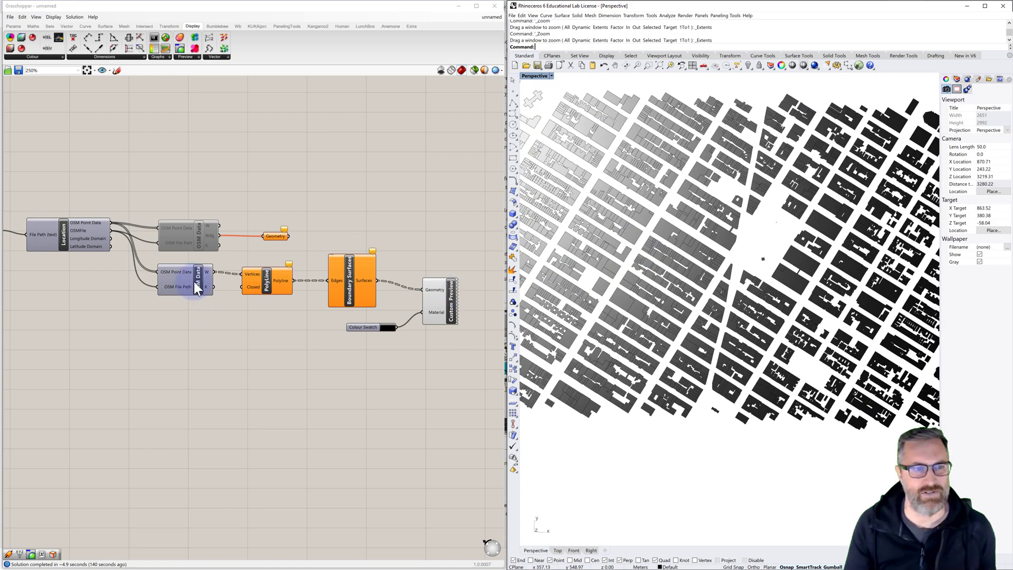
Switch the lower OSM Data component's Feature Type from buildings to highway.
click(196, 280)
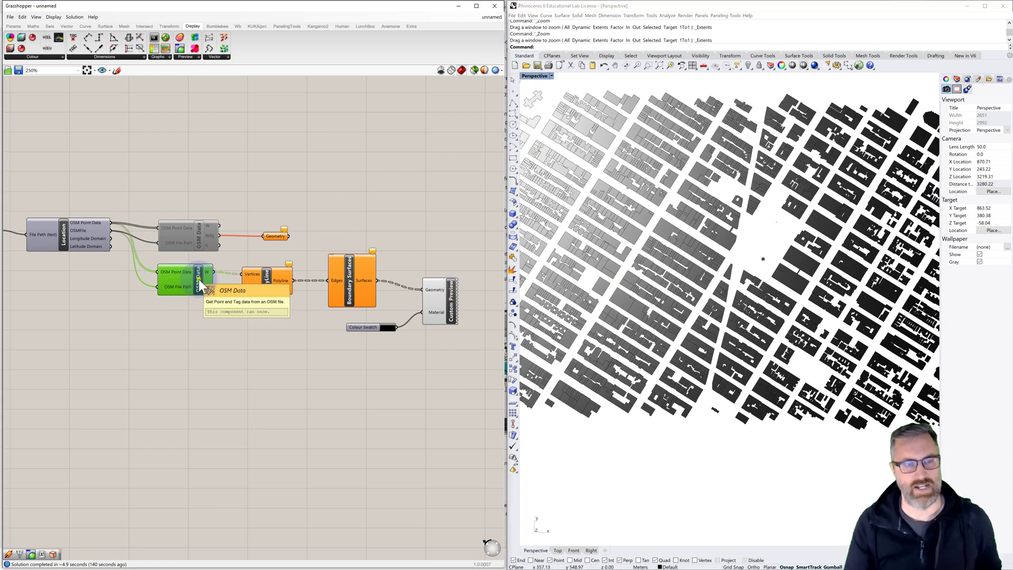
right_click(199, 285)
click(217, 346)
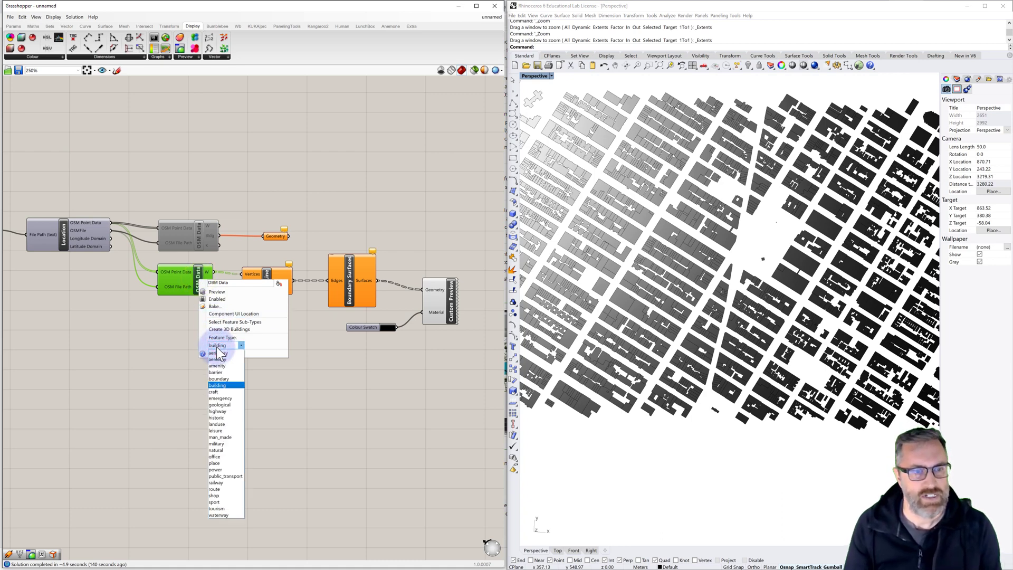
click(217, 412)
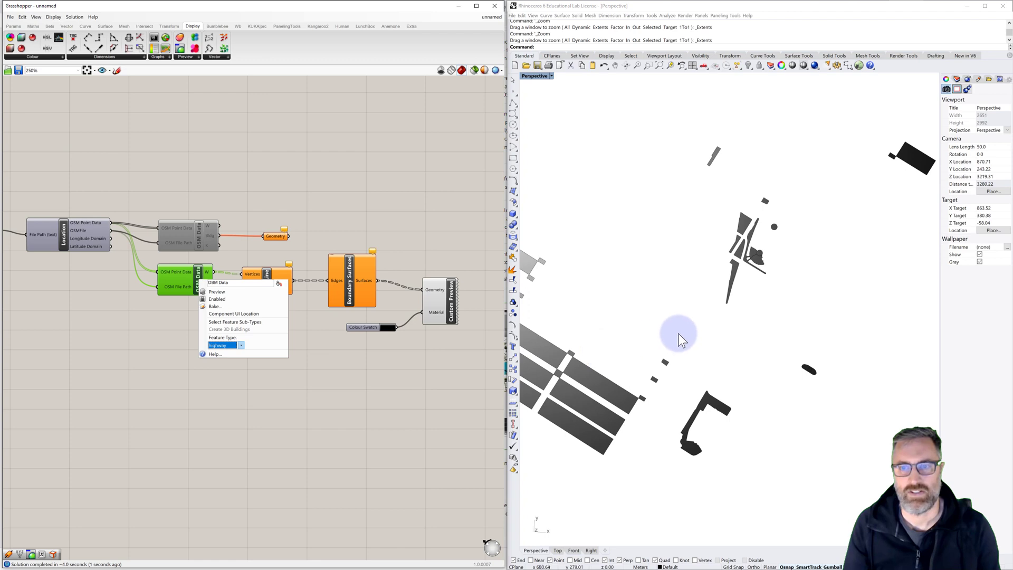
scroll(678, 333, down, 4)
Delete Boundary Surfaces and wire Polyline's output straight into Custom Preview's Geometry input.
click(409, 386)
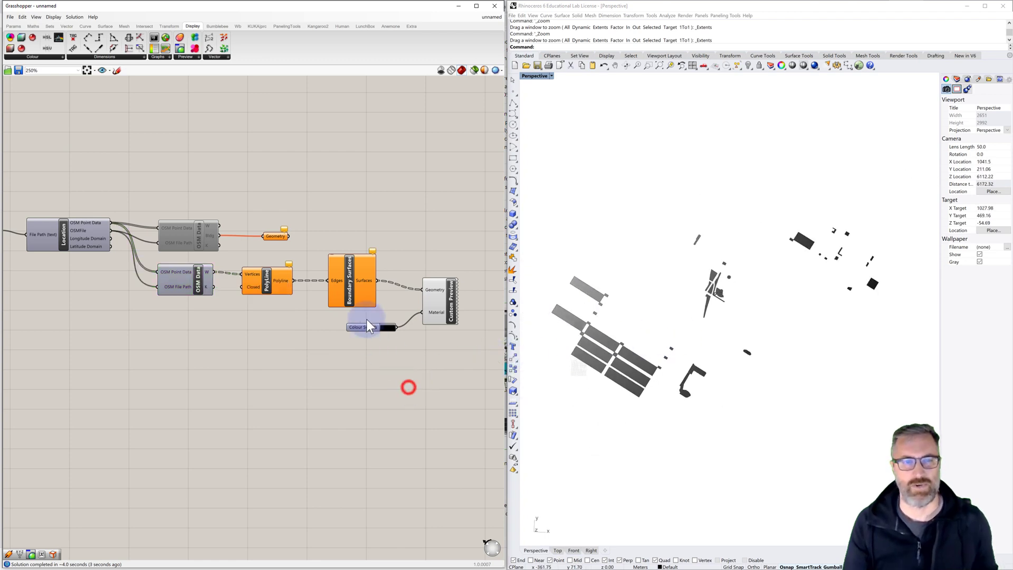
drag(353, 282, 355, 278)
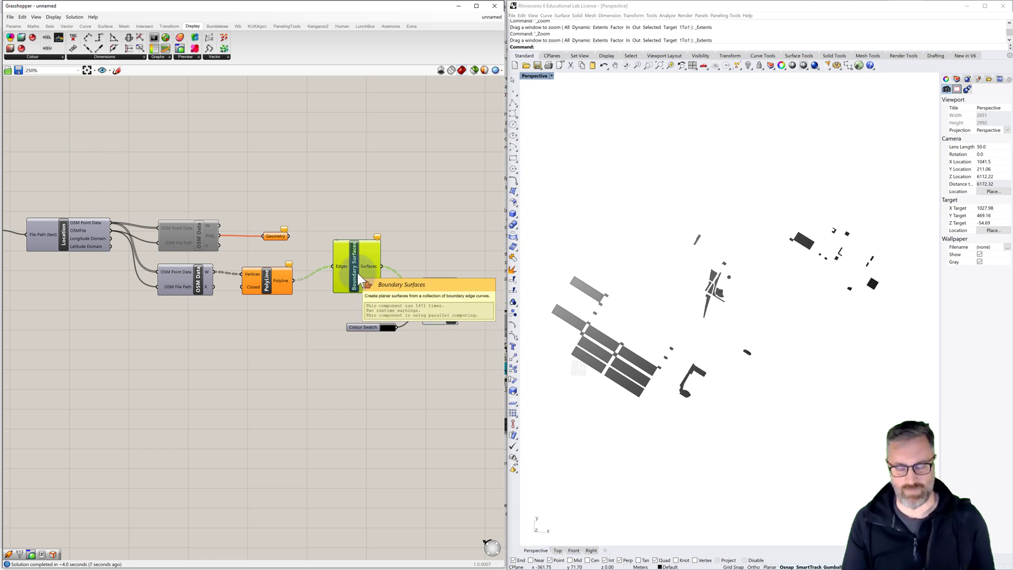
key(Delete)
click(340, 278)
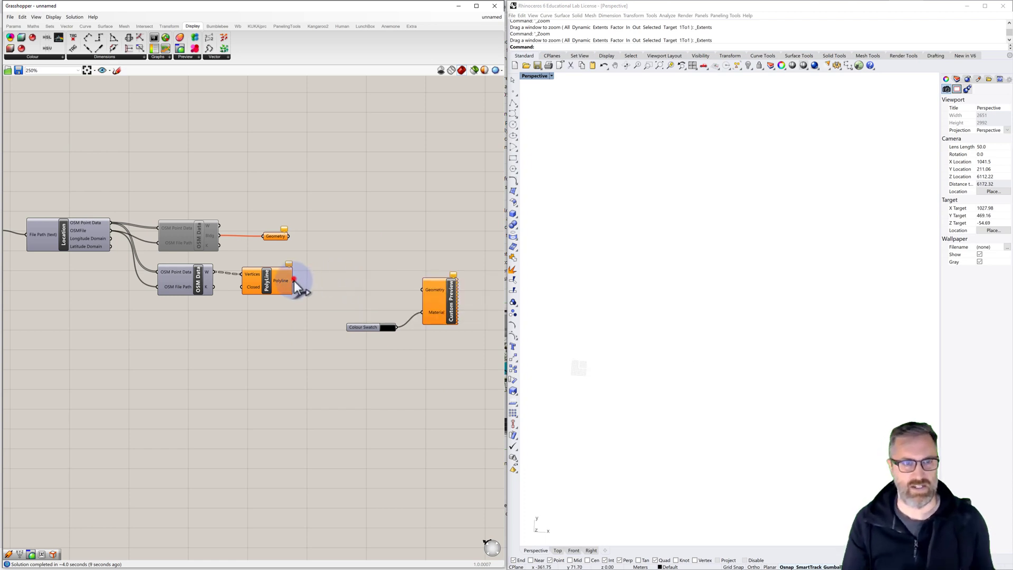
drag(294, 280, 419, 290)
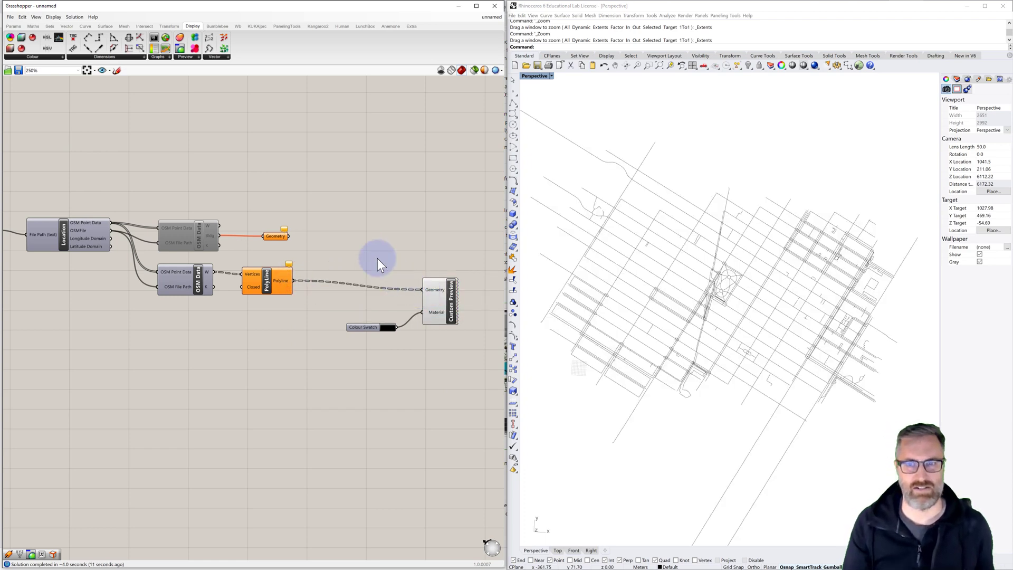
mouse_move(650, 281)
right_down()
mouse_move(658, 257)
mouse_move(662, 276)
right_up()
scroll(687, 253, up, 2)
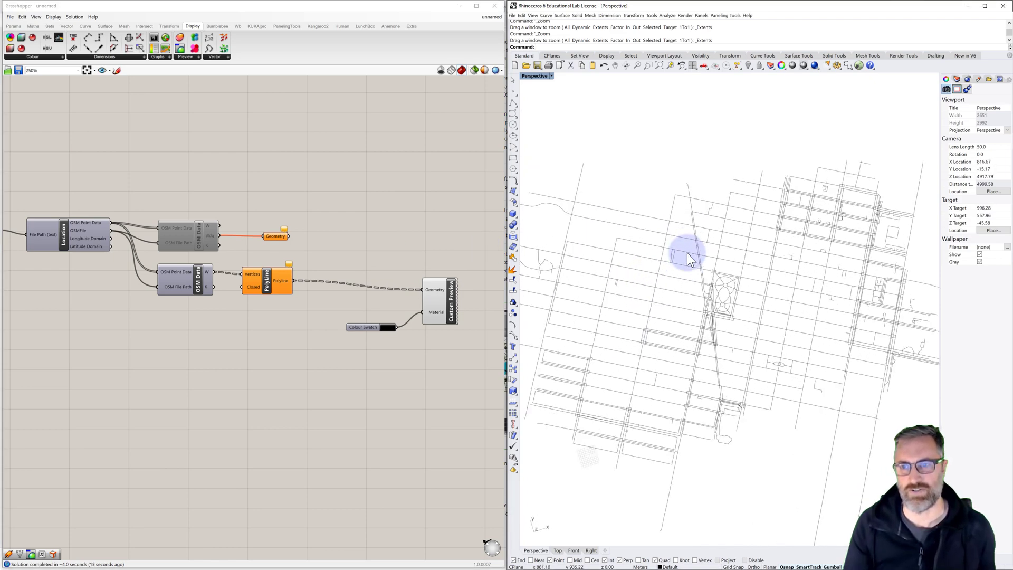
Switch the OSM Data component's feature type to natural.
click(198, 284)
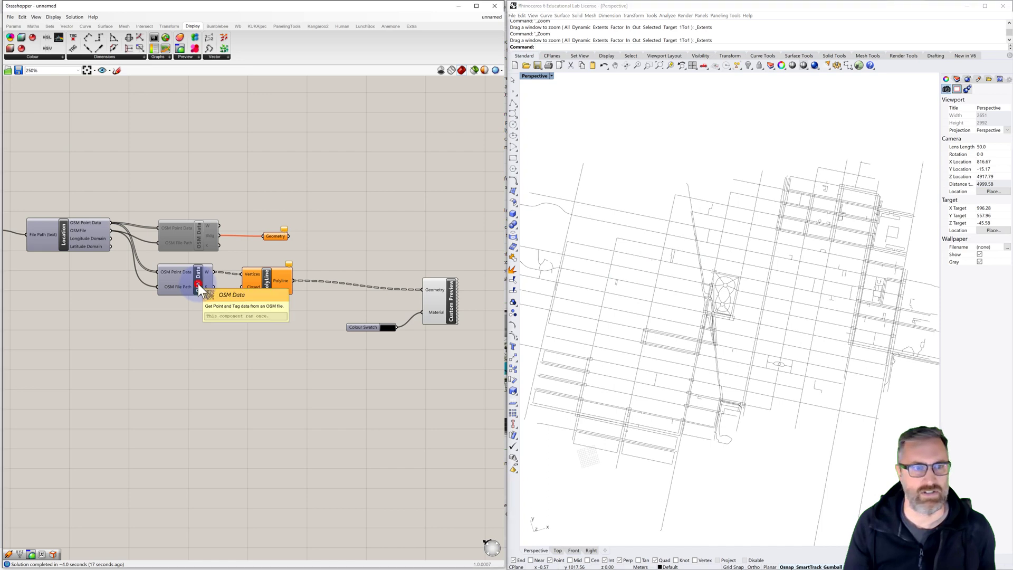
right_click(198, 284)
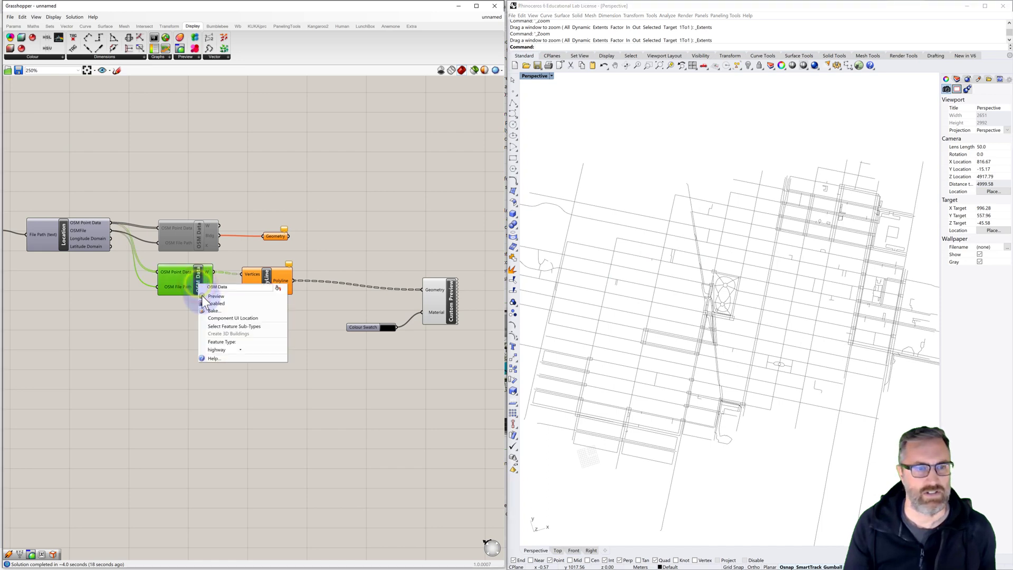
click(216, 348)
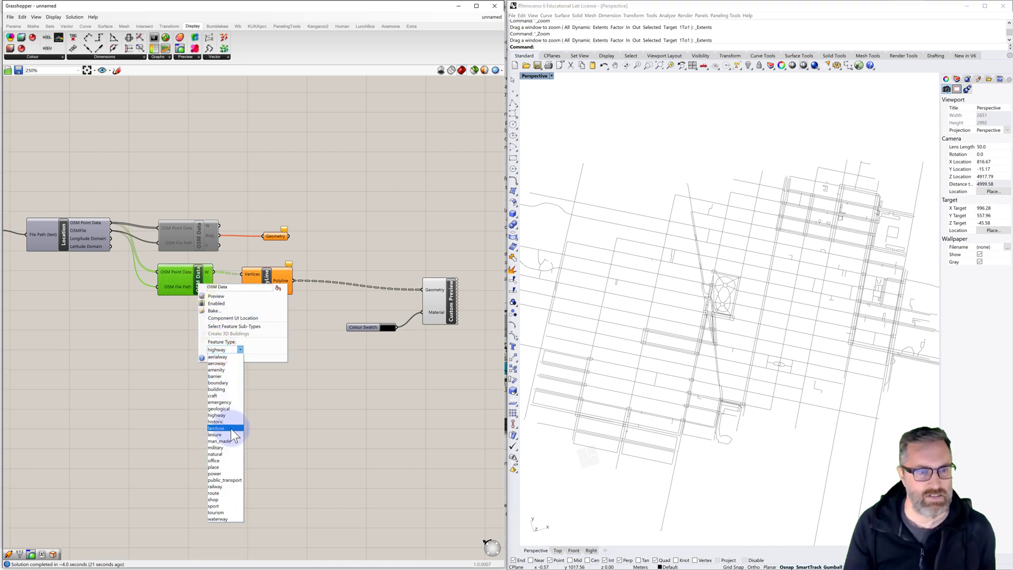
click(232, 455)
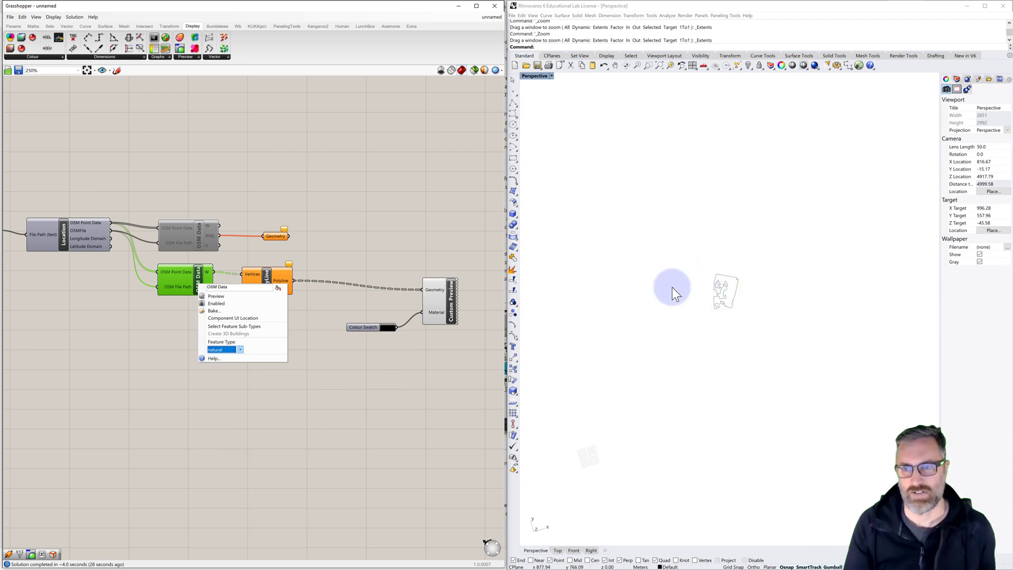
click(240, 349)
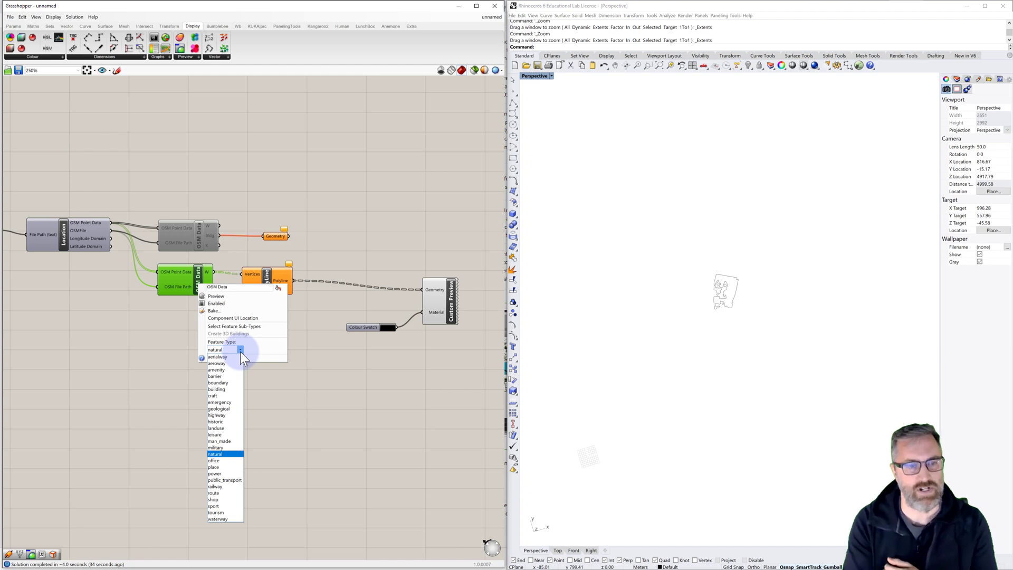
click(240, 350)
click(271, 343)
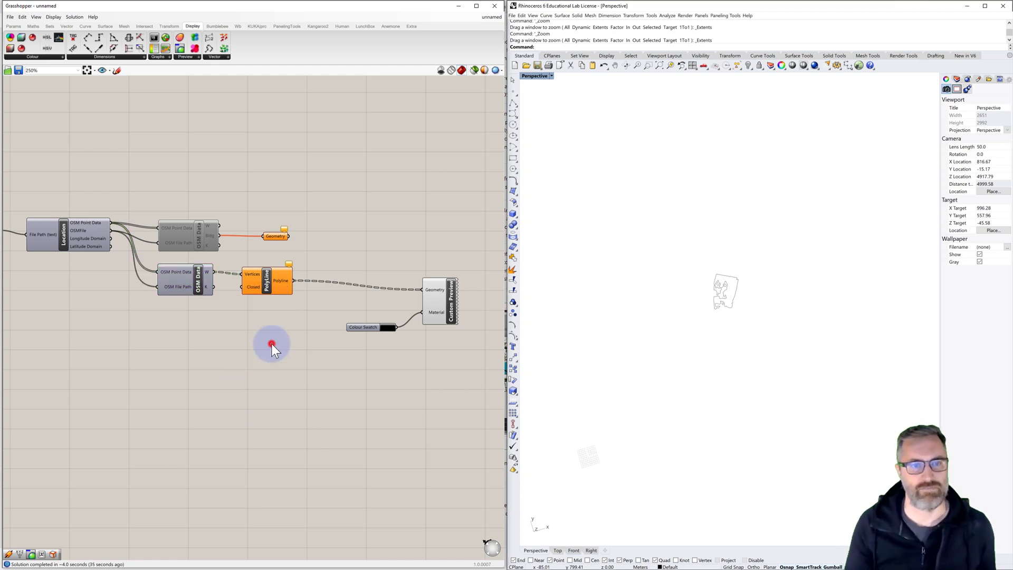
Set the OSM Data feature type back to building to show building footprint outlines.
click(197, 286)
right_click(197, 286)
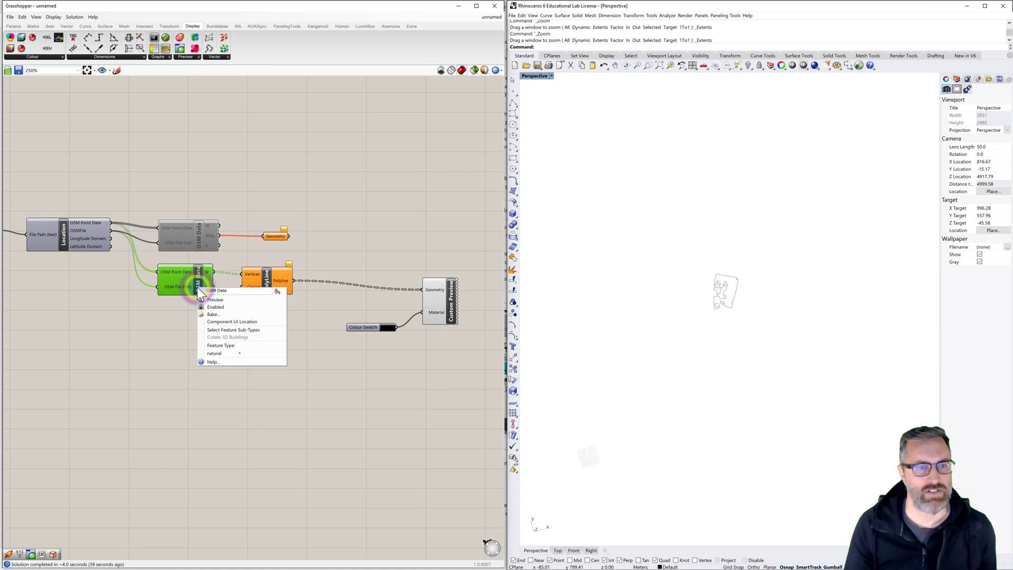
click(222, 352)
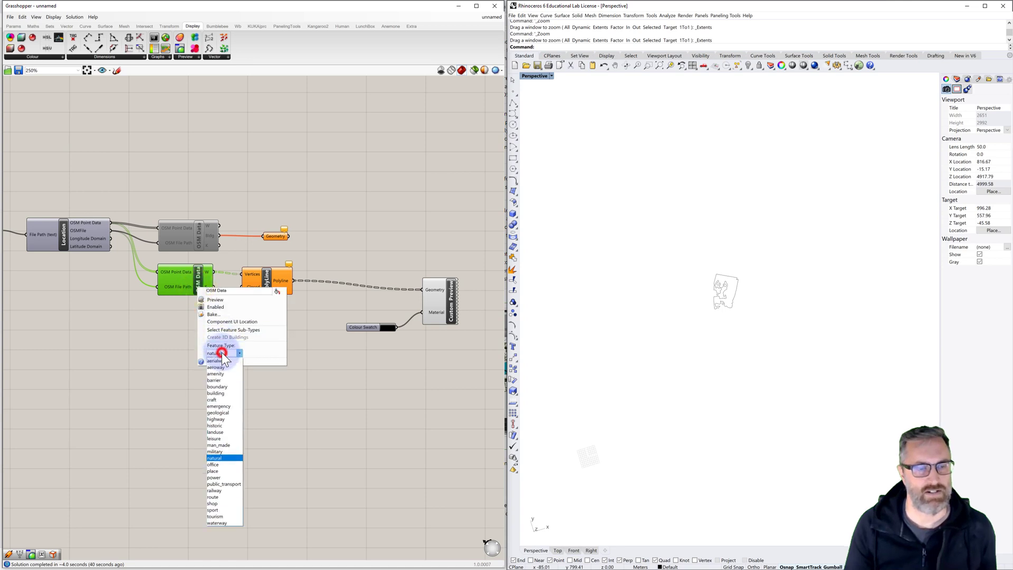
click(227, 395)
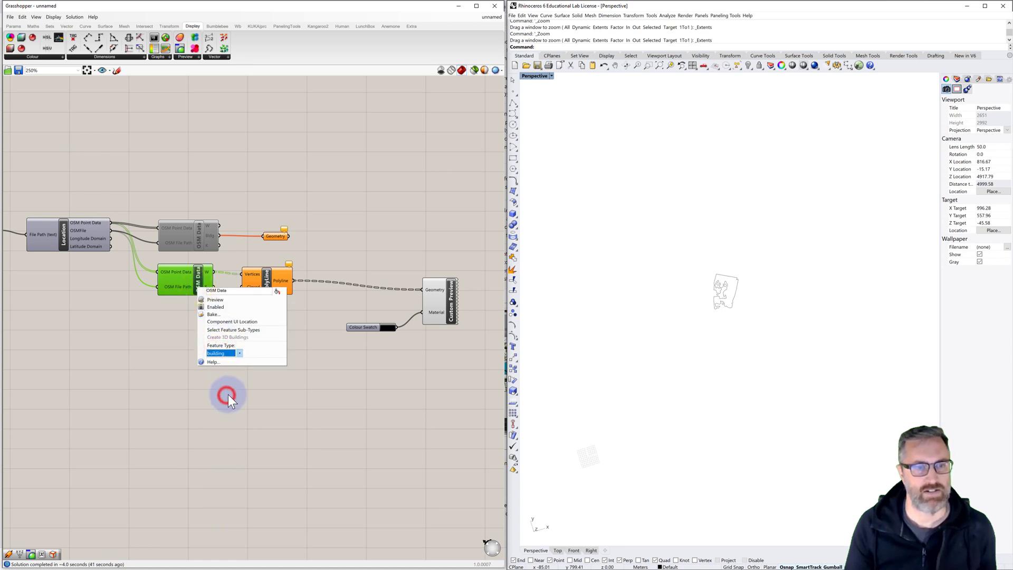
click(315, 355)
right_drag(654, 451, 670, 445)
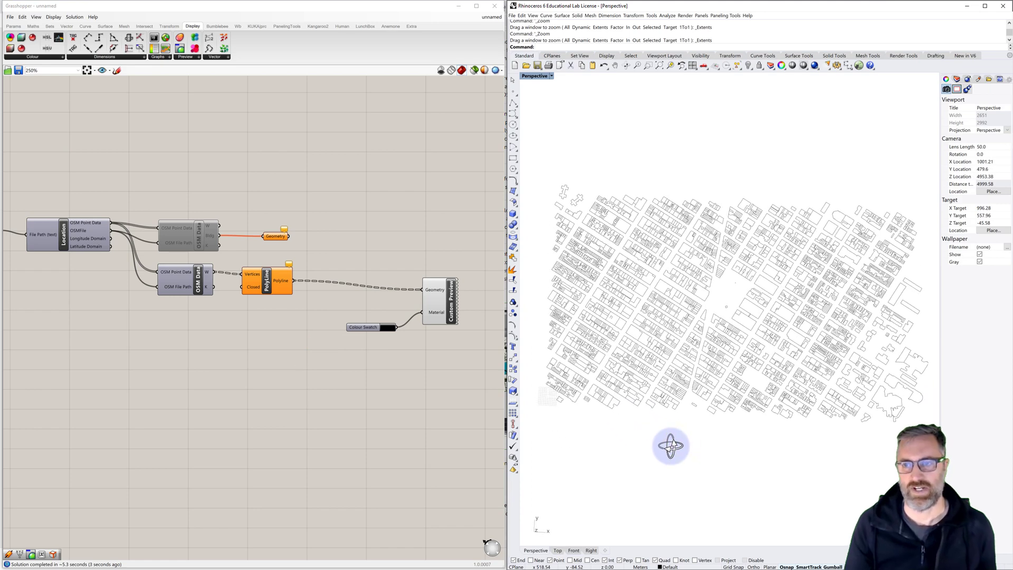
Restore Rhino's four-view layout, then maximize the Top view.
double_click(534, 75)
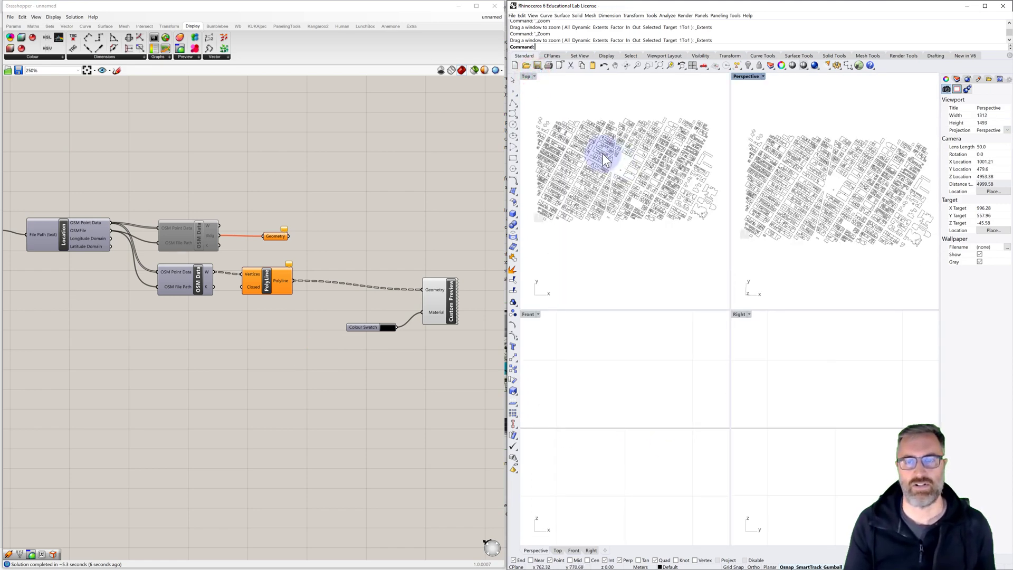
double_click(525, 77)
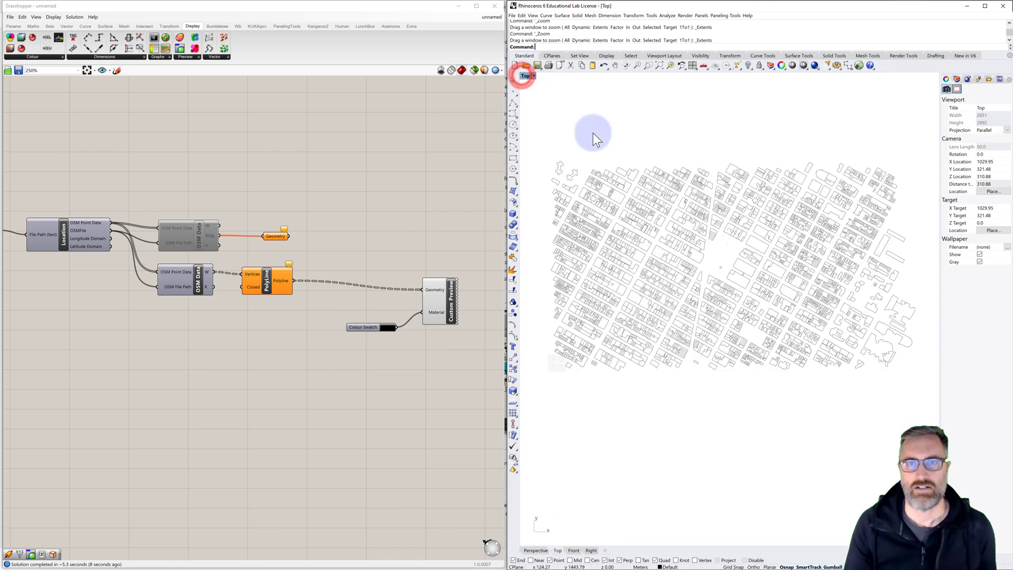
scroll(690, 228, up, 3)
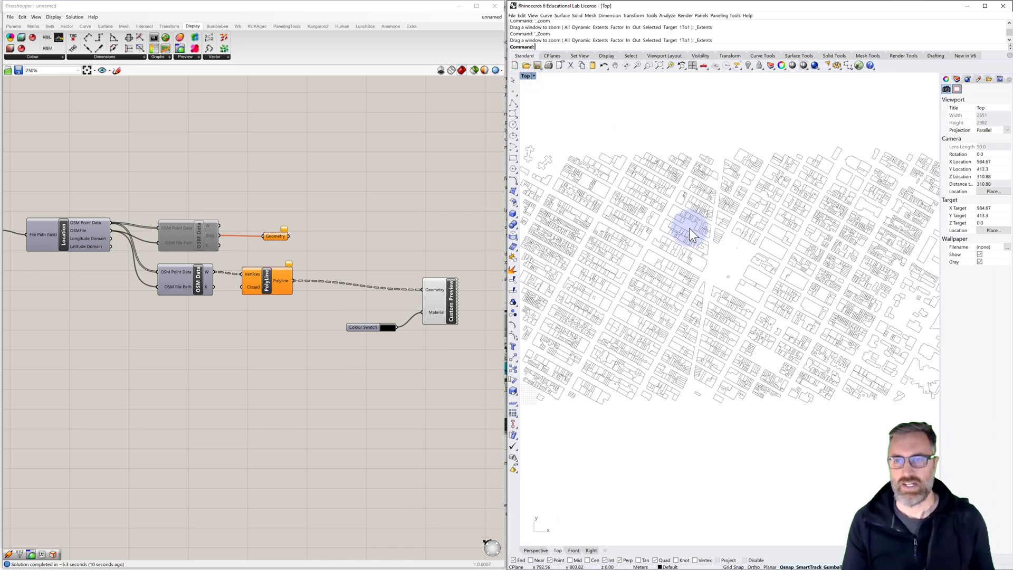
scroll(690, 229, down, 2)
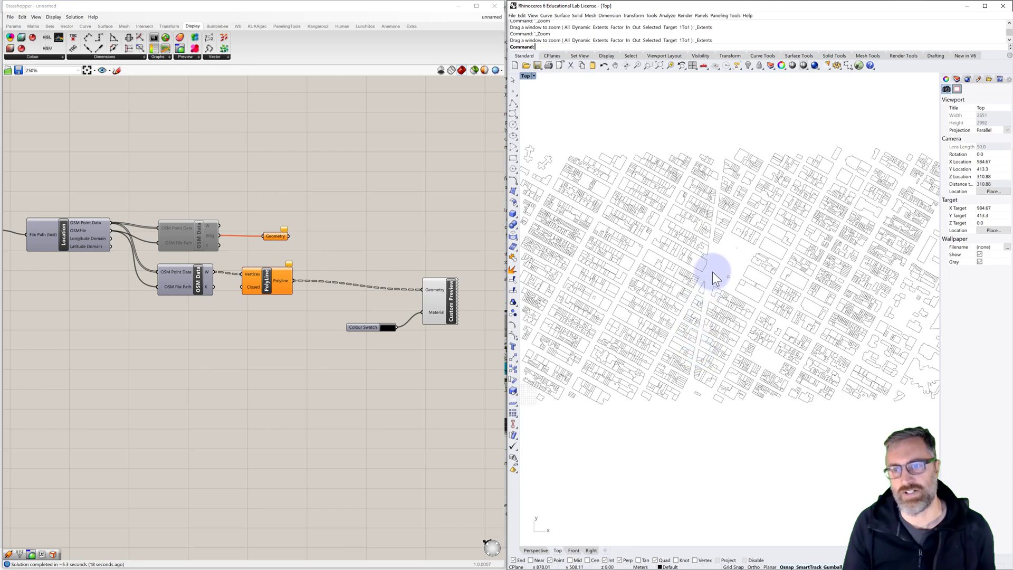
Zoom out the Grasshopper canvas to fit the whole definition.
click(401, 245)
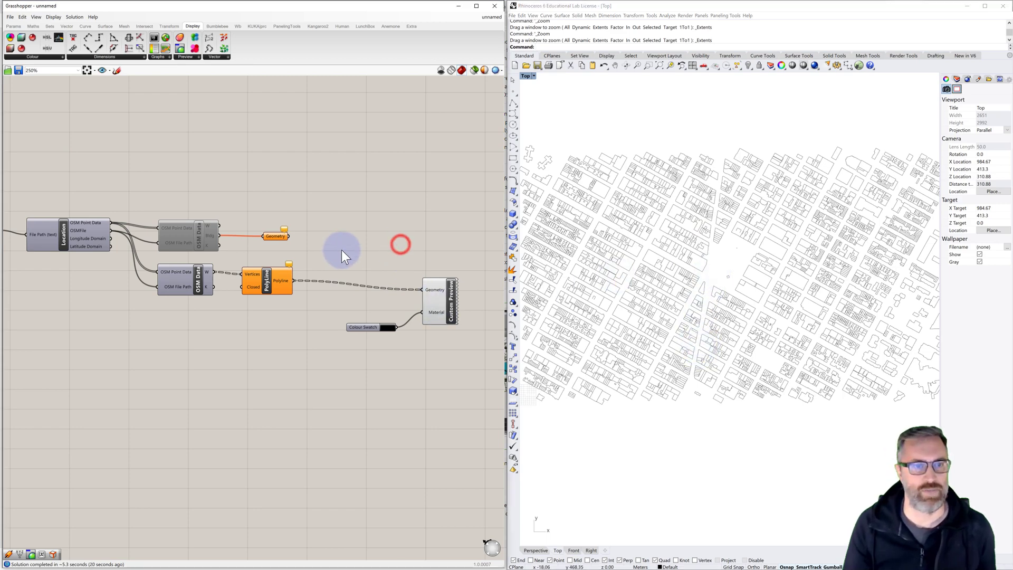
scroll(340, 250, down, 1)
right_drag(340, 250, 362, 244)
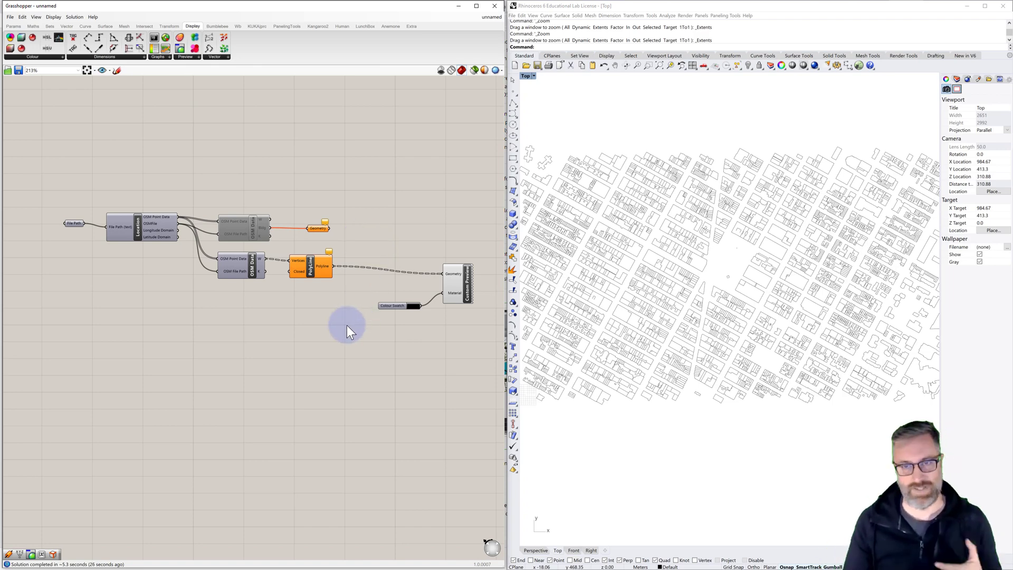
click(257, 413)
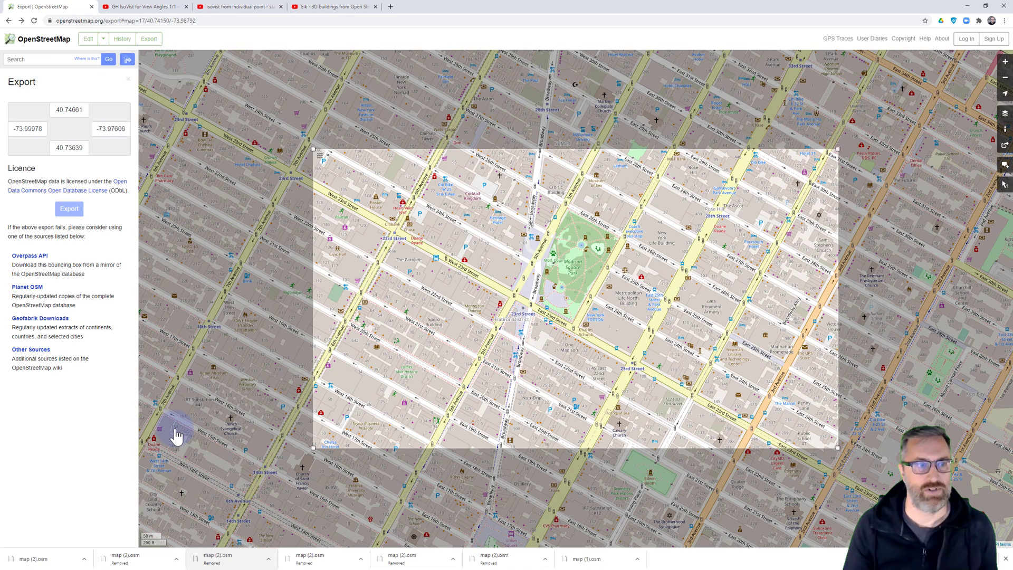
Search OpenStreetMap for 'prague' using an earlier search entry.
click(40, 59)
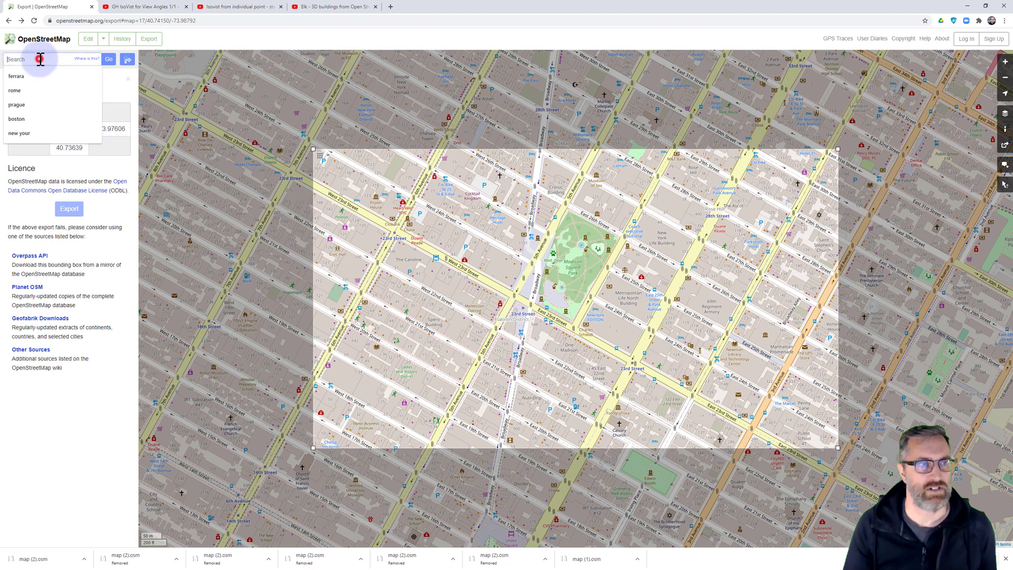
click(16, 105)
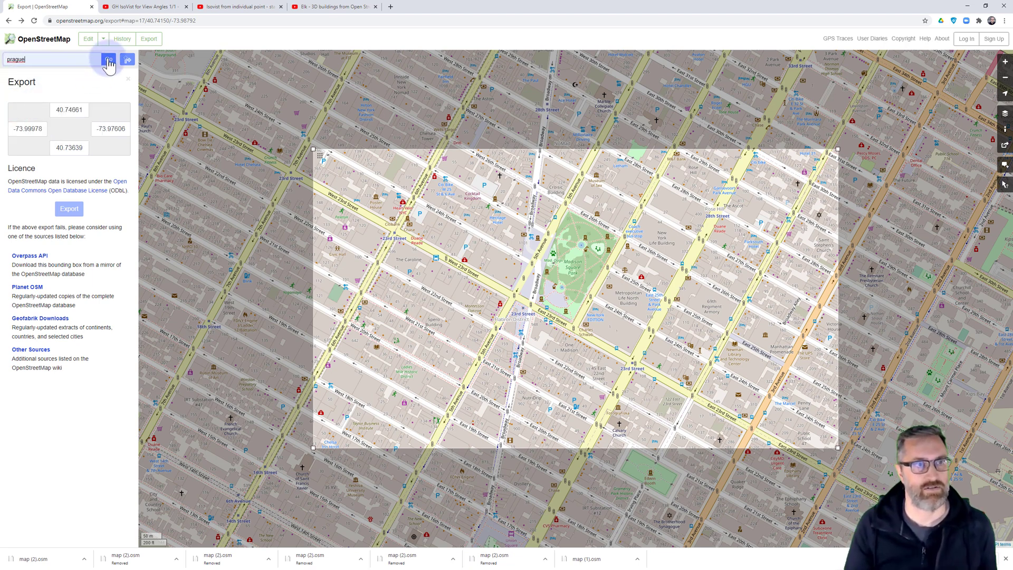
click(108, 59)
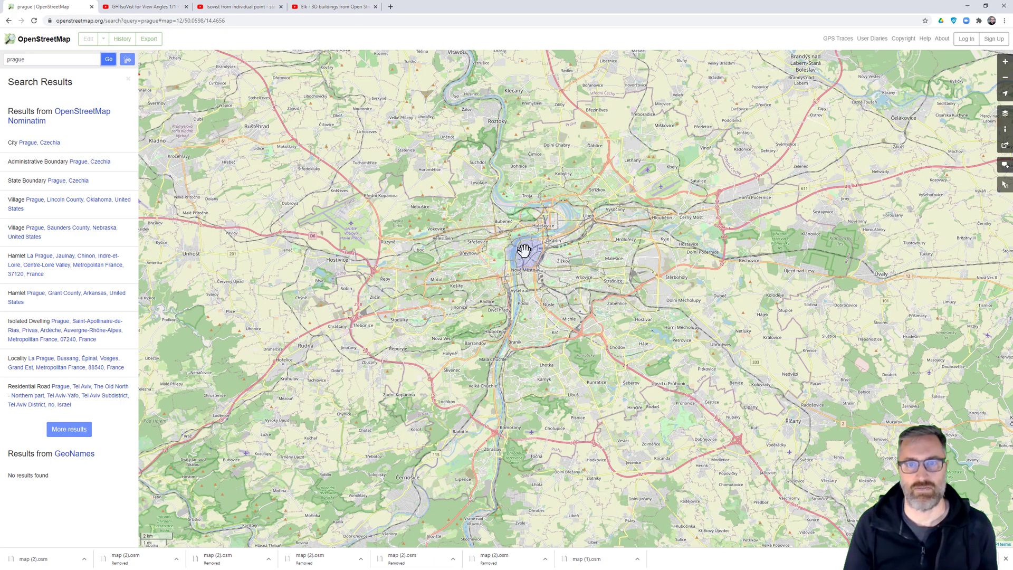
Zoom and pan the map to centre Prague's Old Town around Old Town Square.
scroll(524, 250, up, 4)
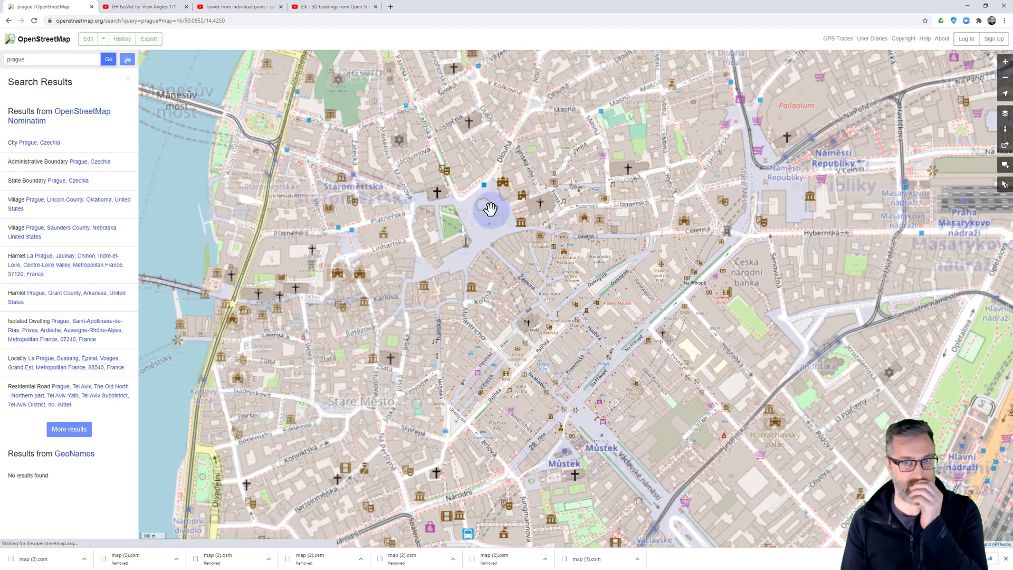
scroll(490, 209, up, 2)
drag(475, 199, 594, 233)
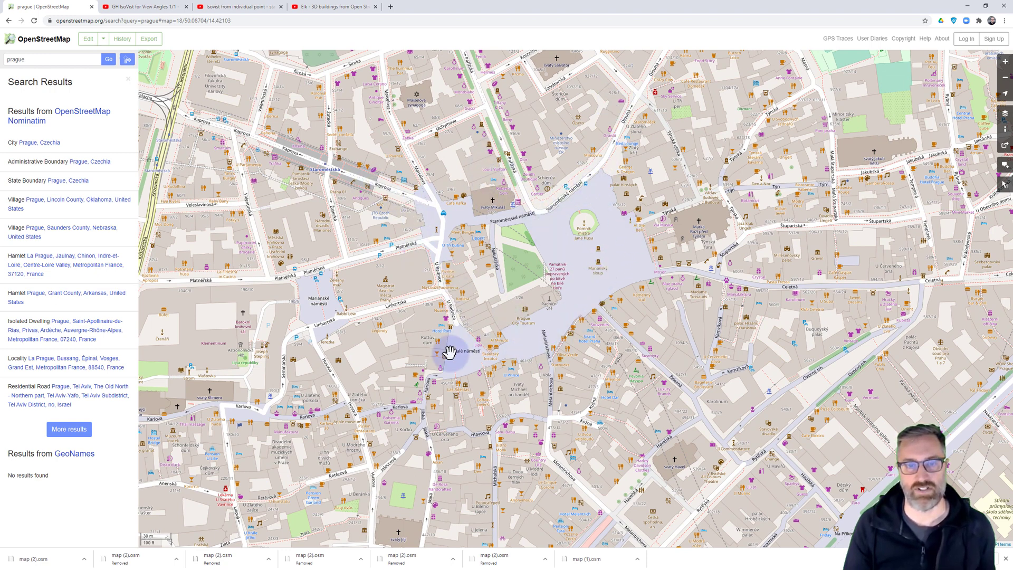
drag(538, 317, 529, 317)
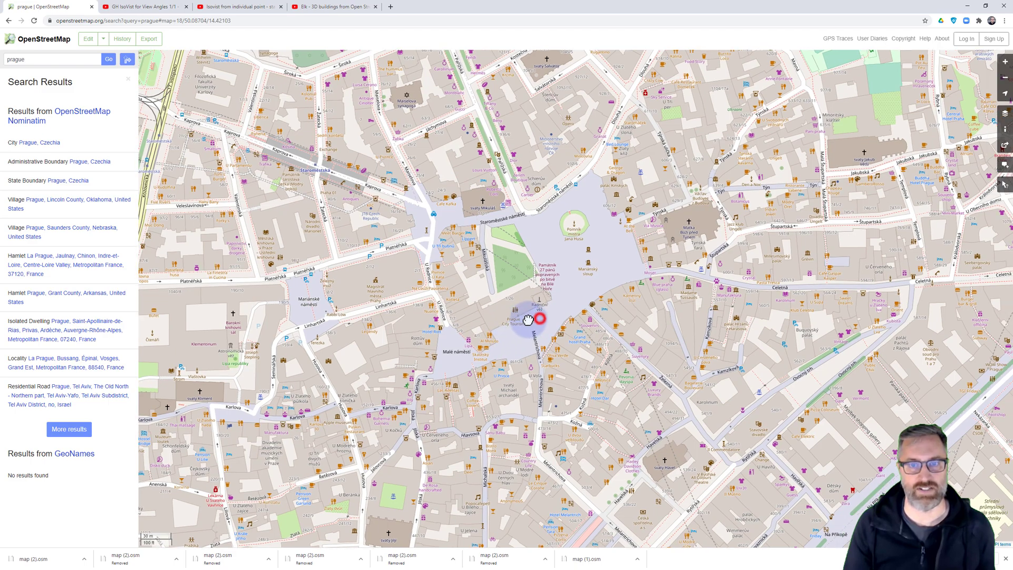
click(1006, 78)
drag(696, 243, 654, 244)
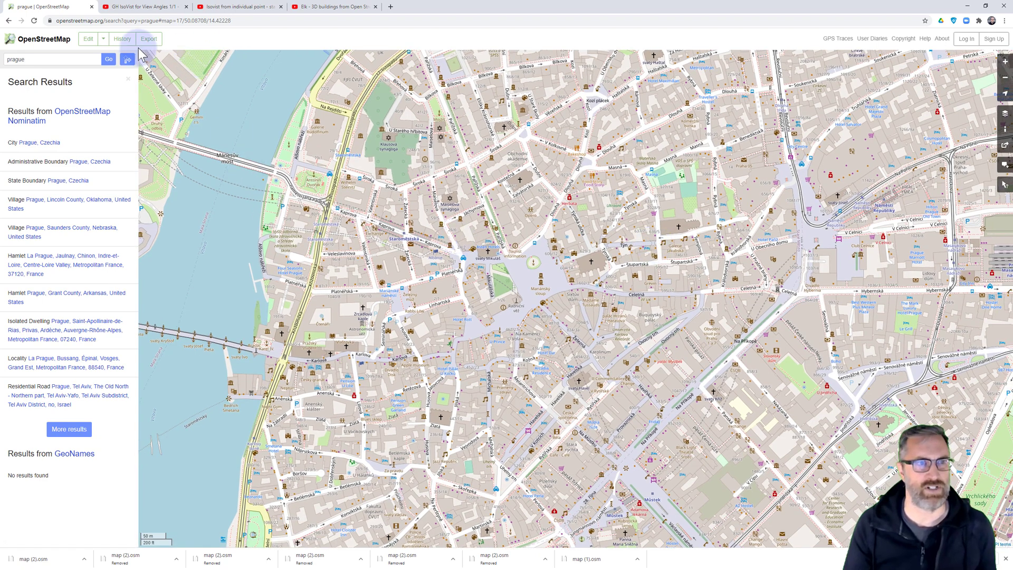
Export OSM data for a hand-drawn Old Town rectangle (50.08501–50.08943, 14.41570–14.42635).
click(148, 39)
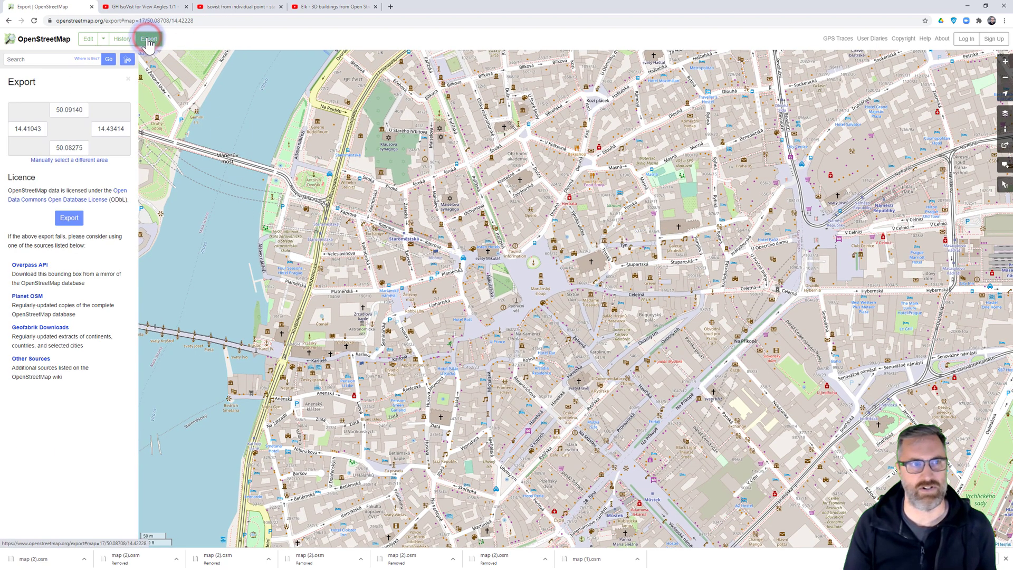
click(81, 160)
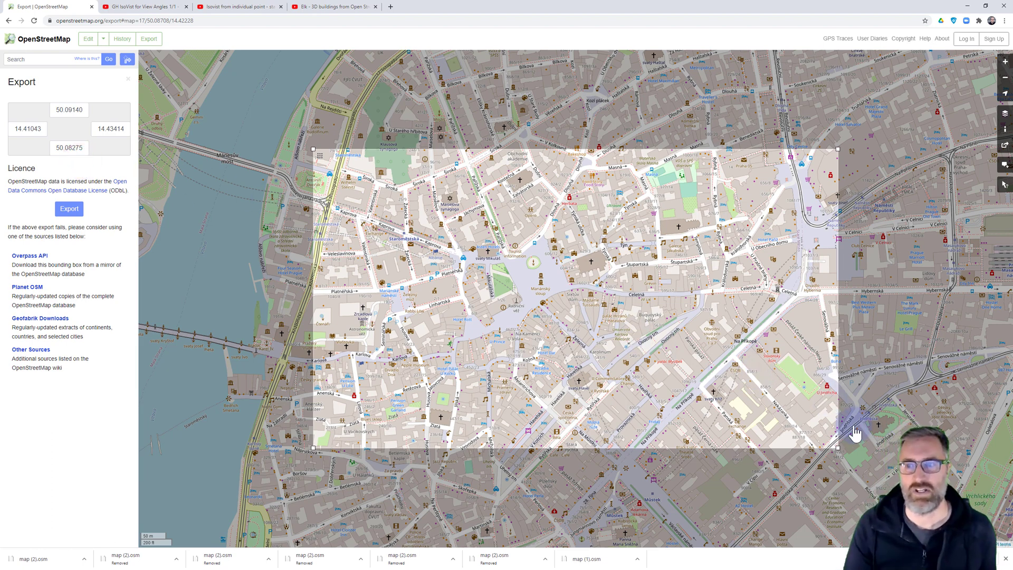
drag(838, 446, 724, 415)
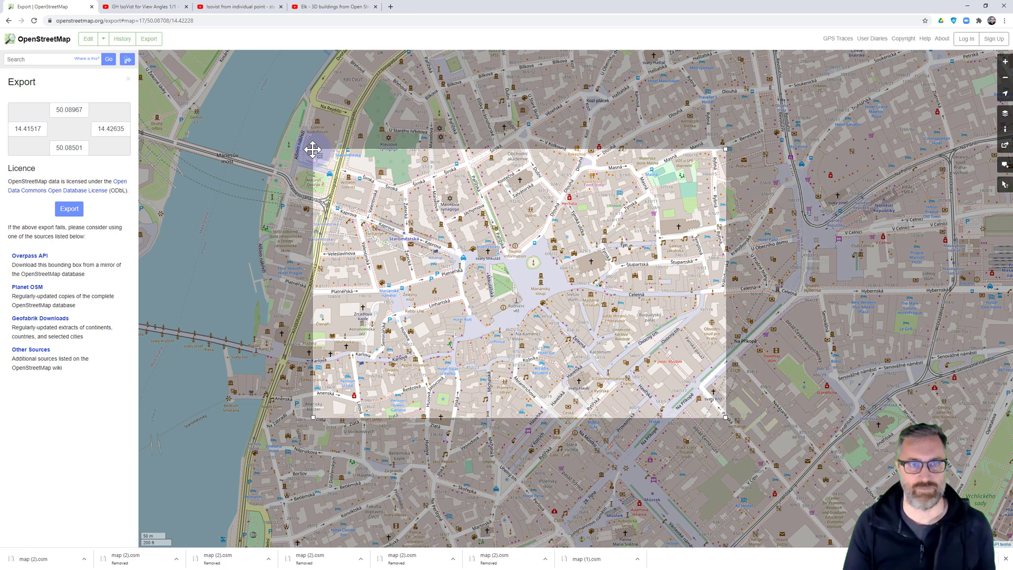
drag(314, 150, 332, 164)
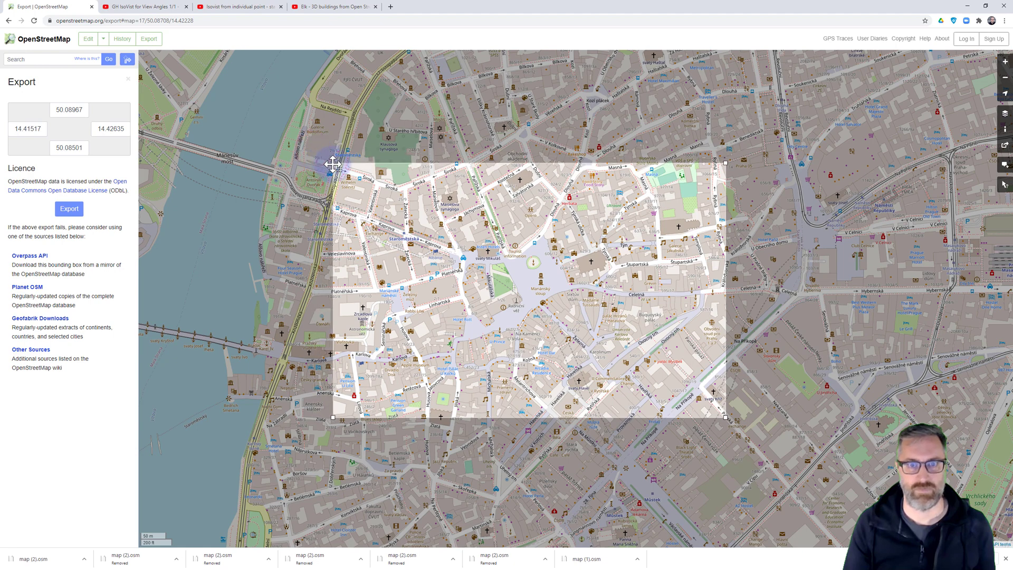
click(71, 209)
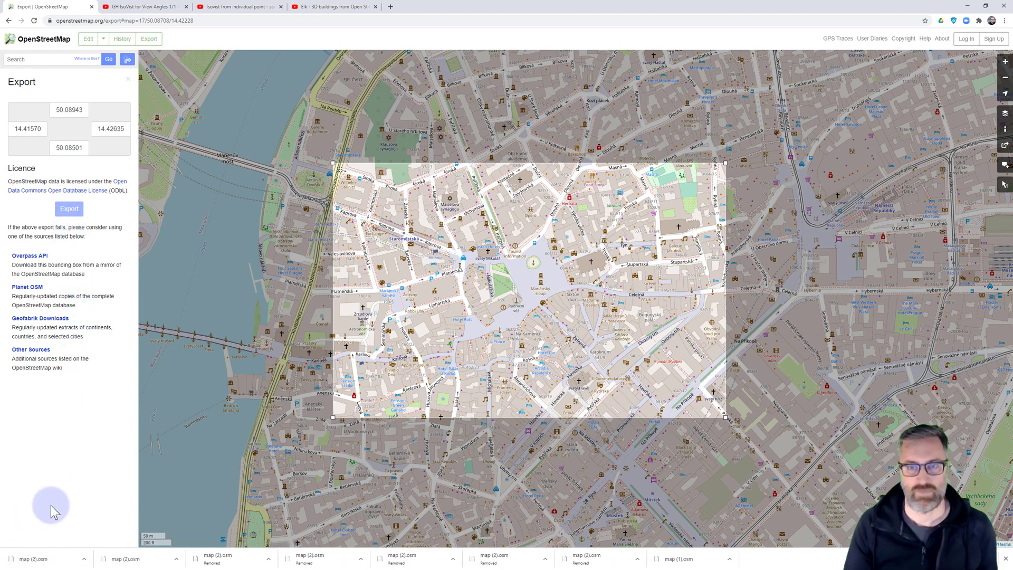
Rename the downloaded map (2).osm to prague.osm in its folder.
right_click(32, 560)
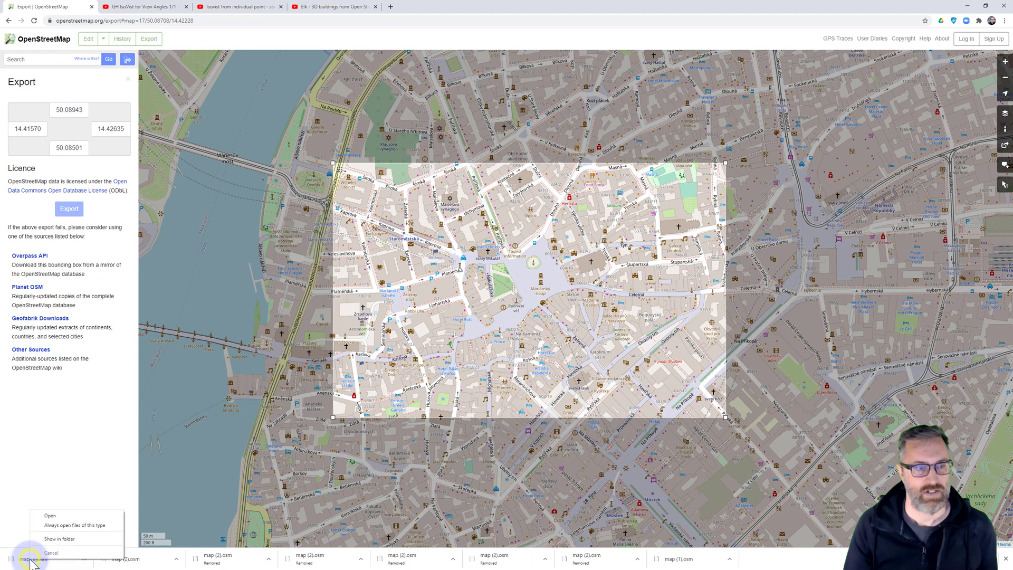
click(58, 539)
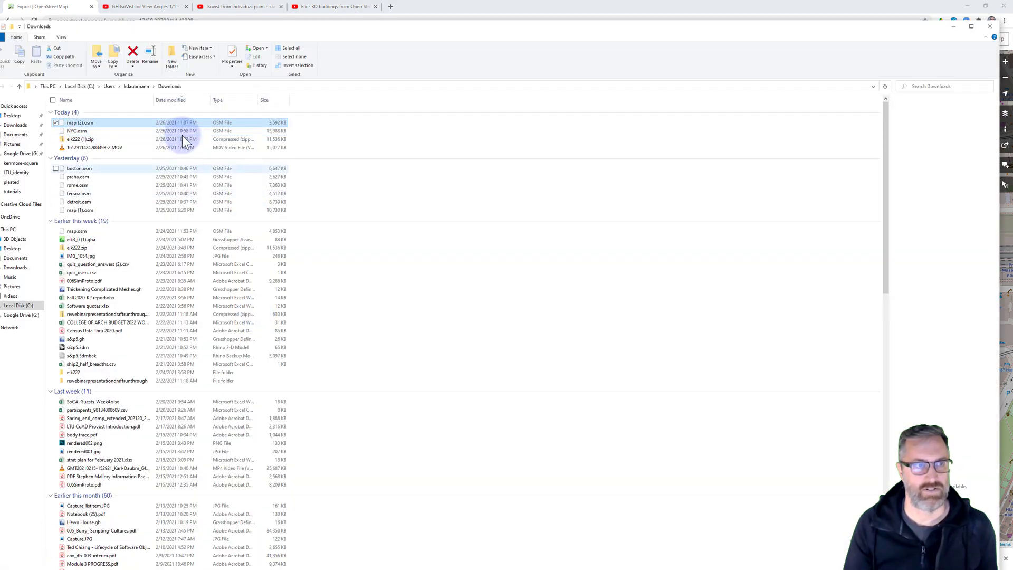
click(77, 122)
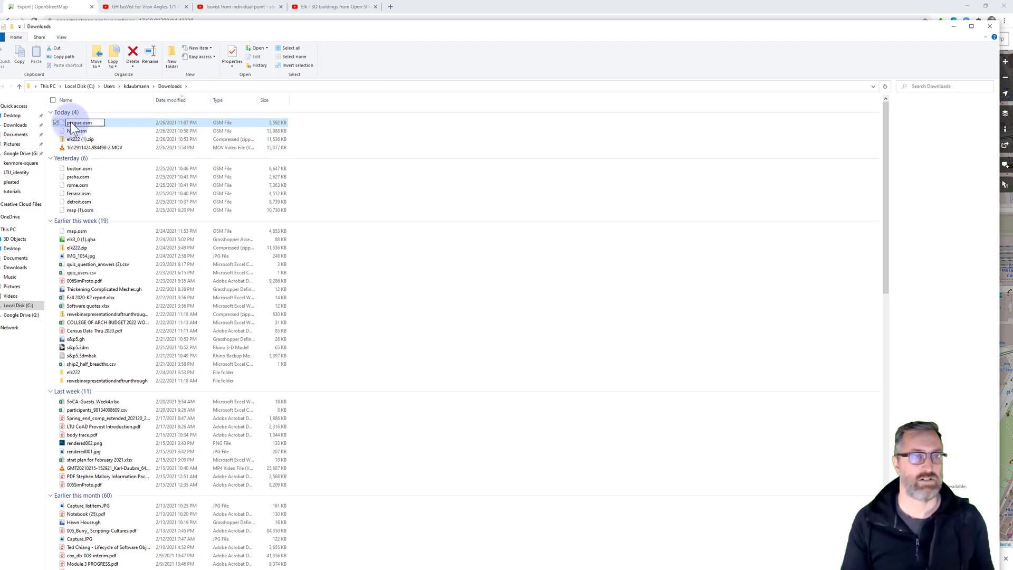
key(Return)
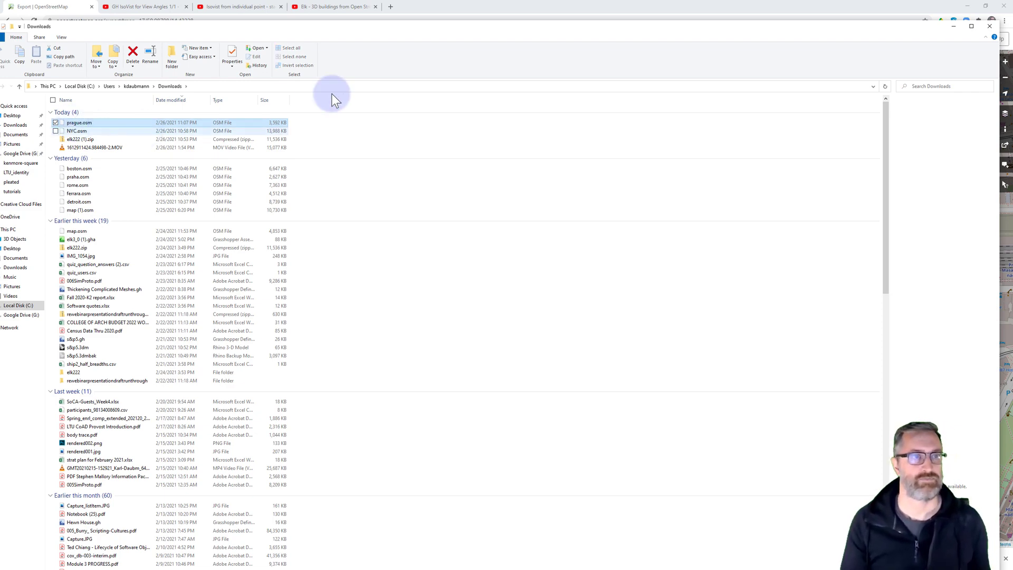
click(953, 27)
Load prague.osm into the Grasshopper File Path parameter.
click(967, 6)
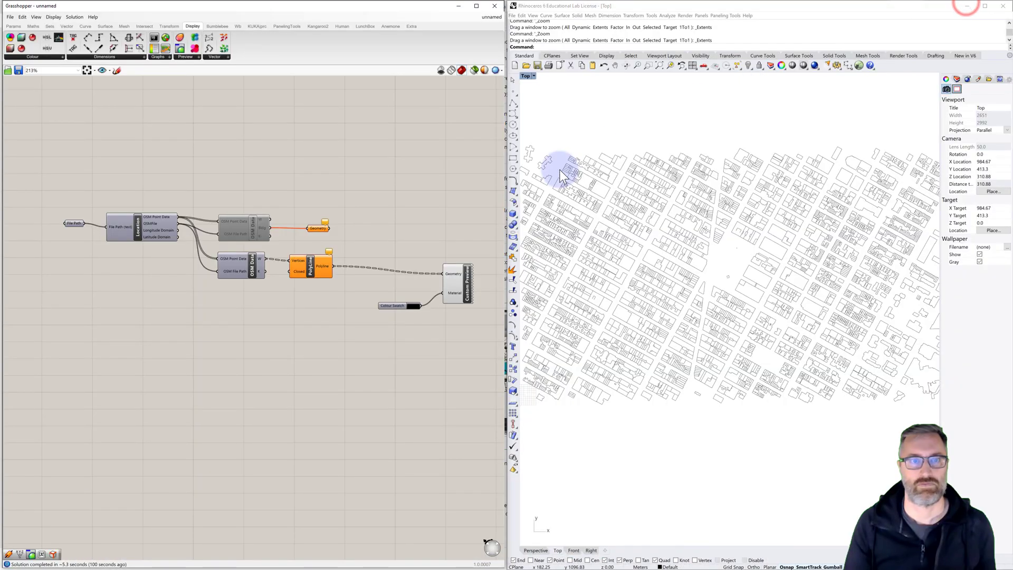
click(110, 204)
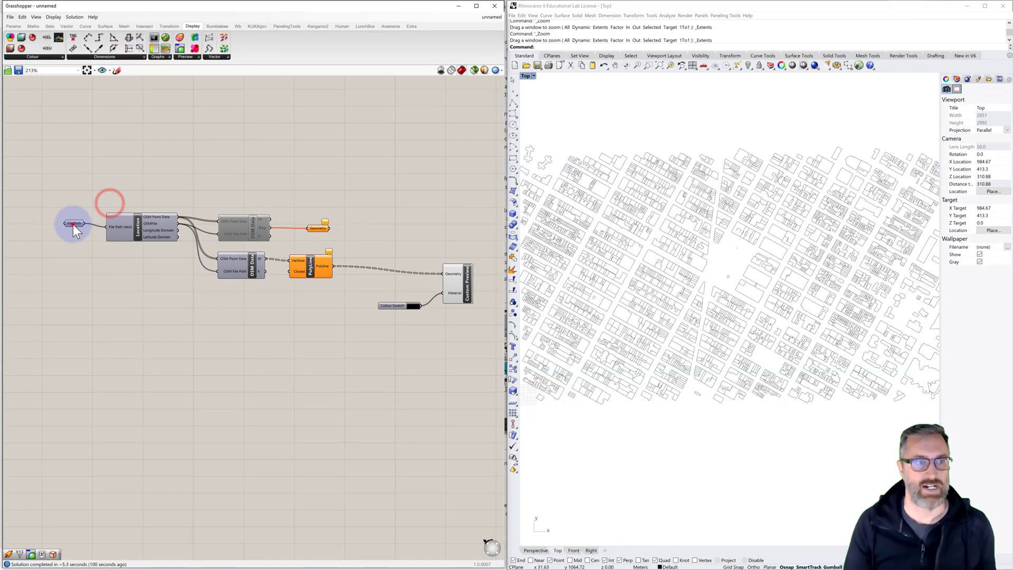
right_click(73, 223)
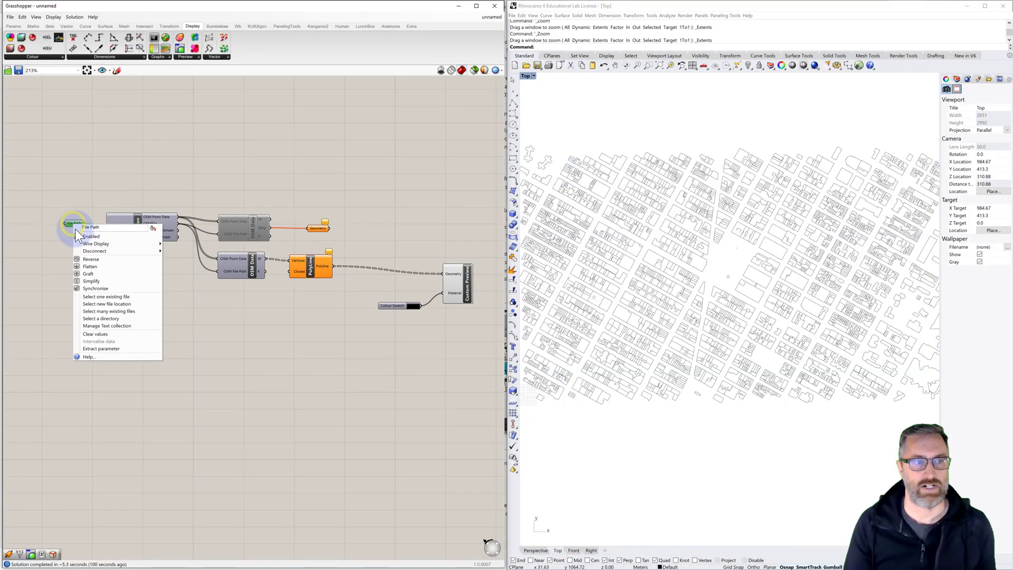
click(104, 296)
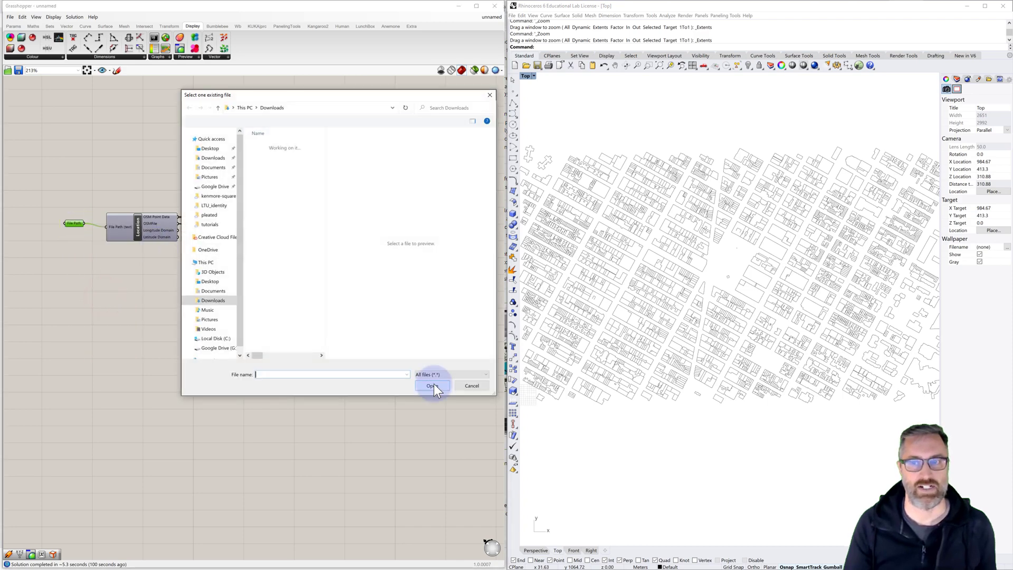
click(267, 156)
click(425, 388)
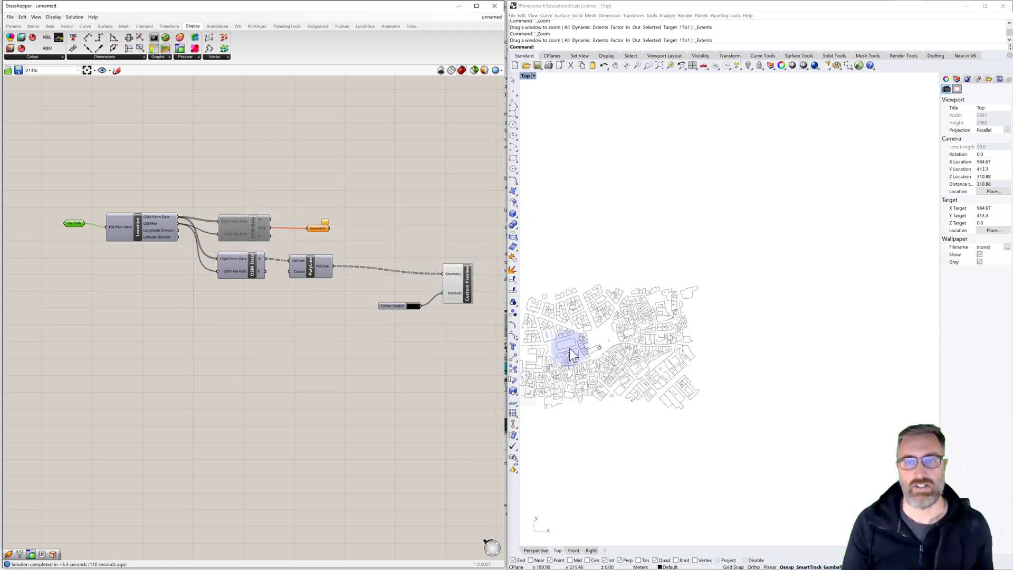
Zoom and pan Rhino's Top view across the Prague Old Town building outlines.
scroll(568, 347, up, 3)
right_drag(600, 350, 679, 329)
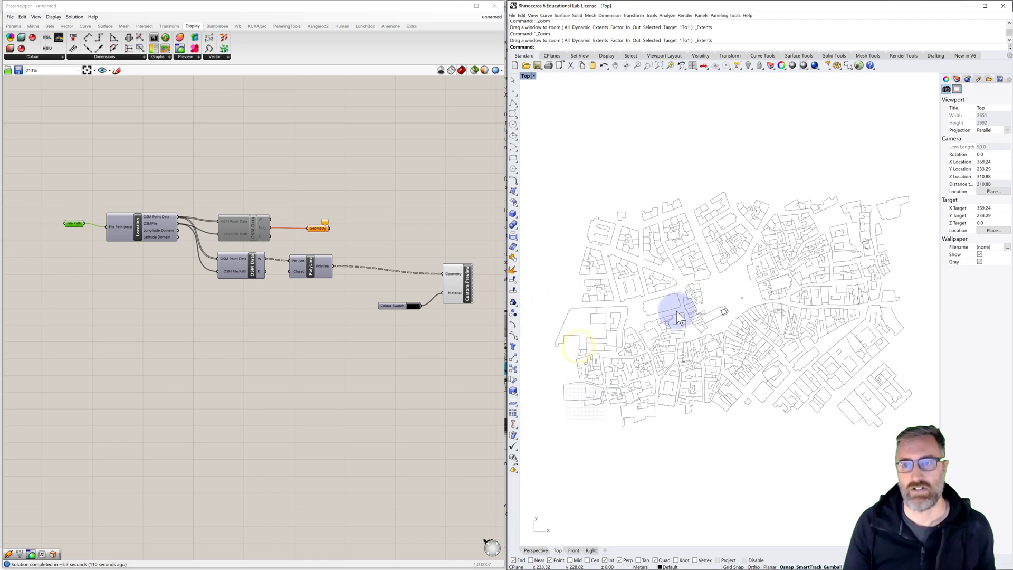
scroll(716, 306, up, 2)
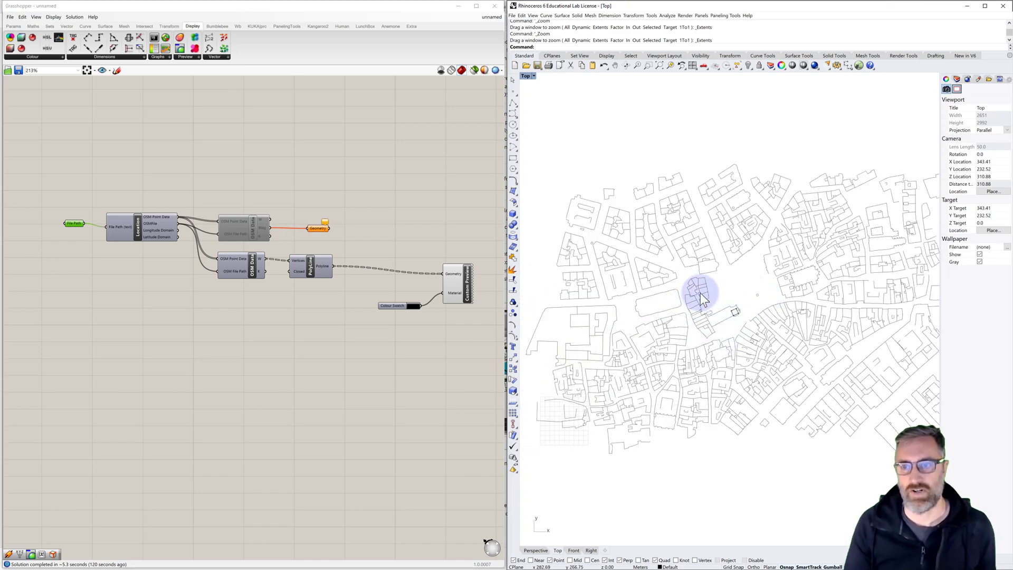
scroll(707, 305, up, 2)
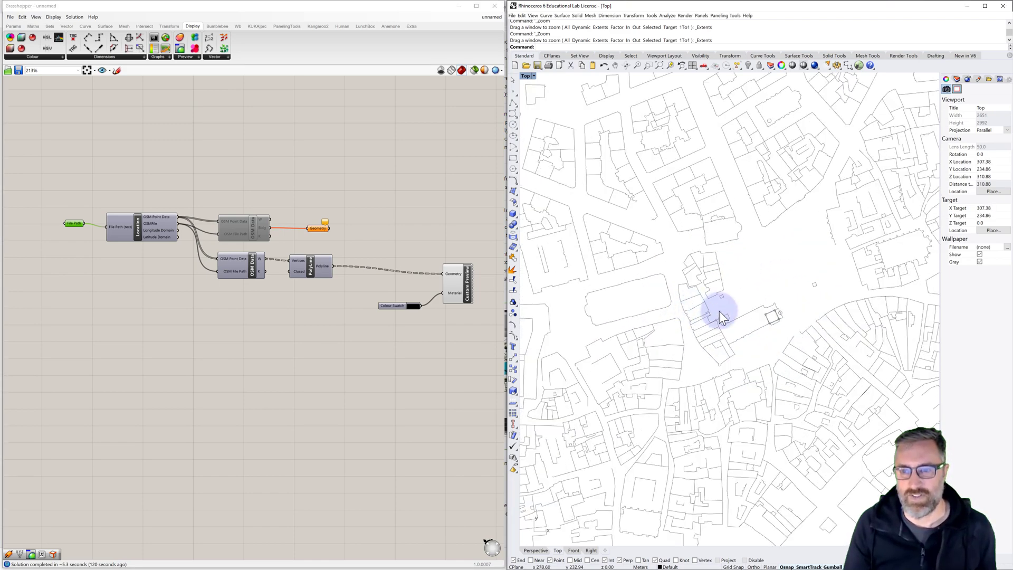
right_drag(752, 310, 686, 322)
scroll(684, 313, down, 2)
scroll(692, 267, down, 1)
scroll(692, 267, down, 1)
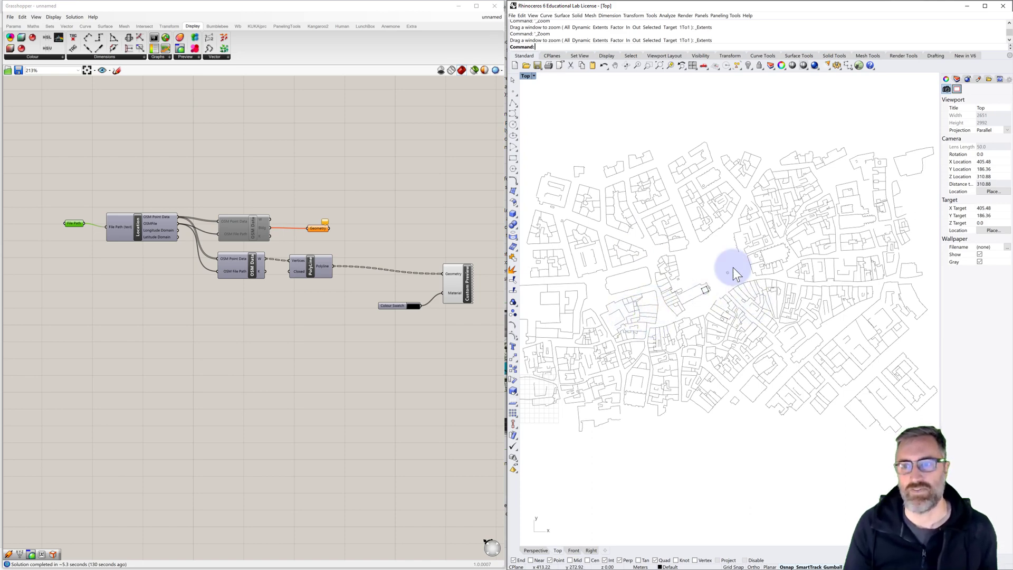
scroll(733, 268, down, 1)
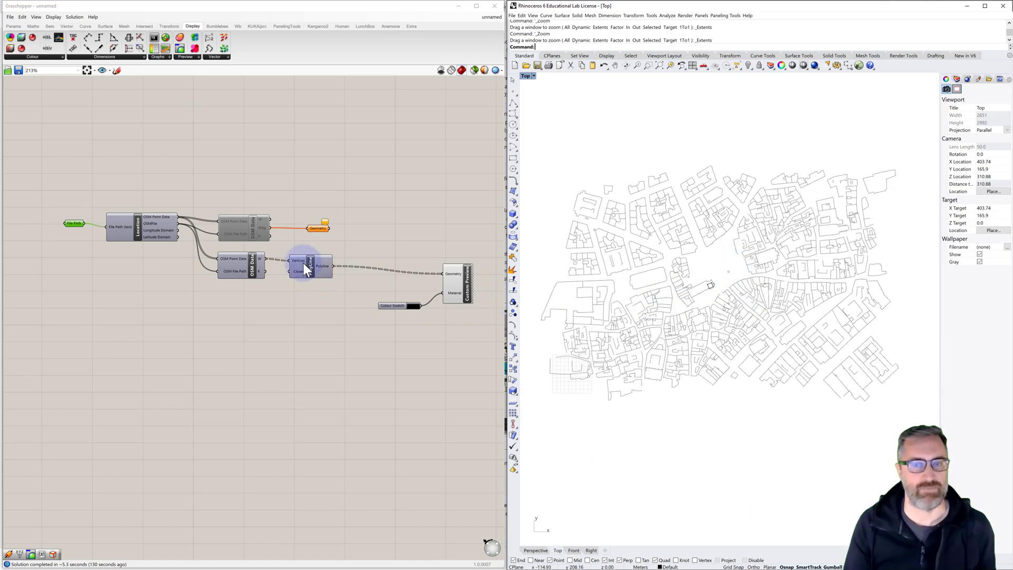
mouse_move(304, 269)
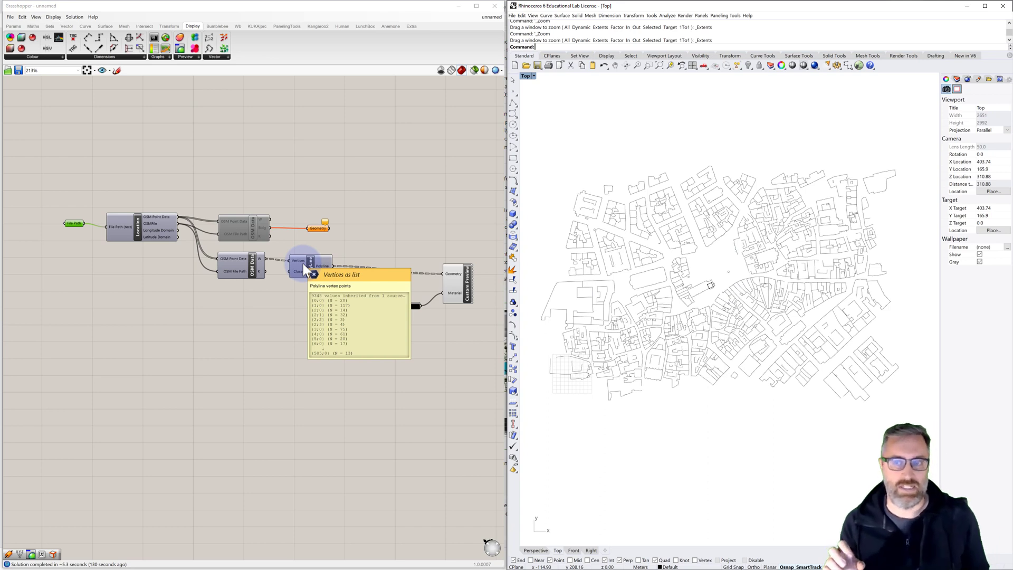